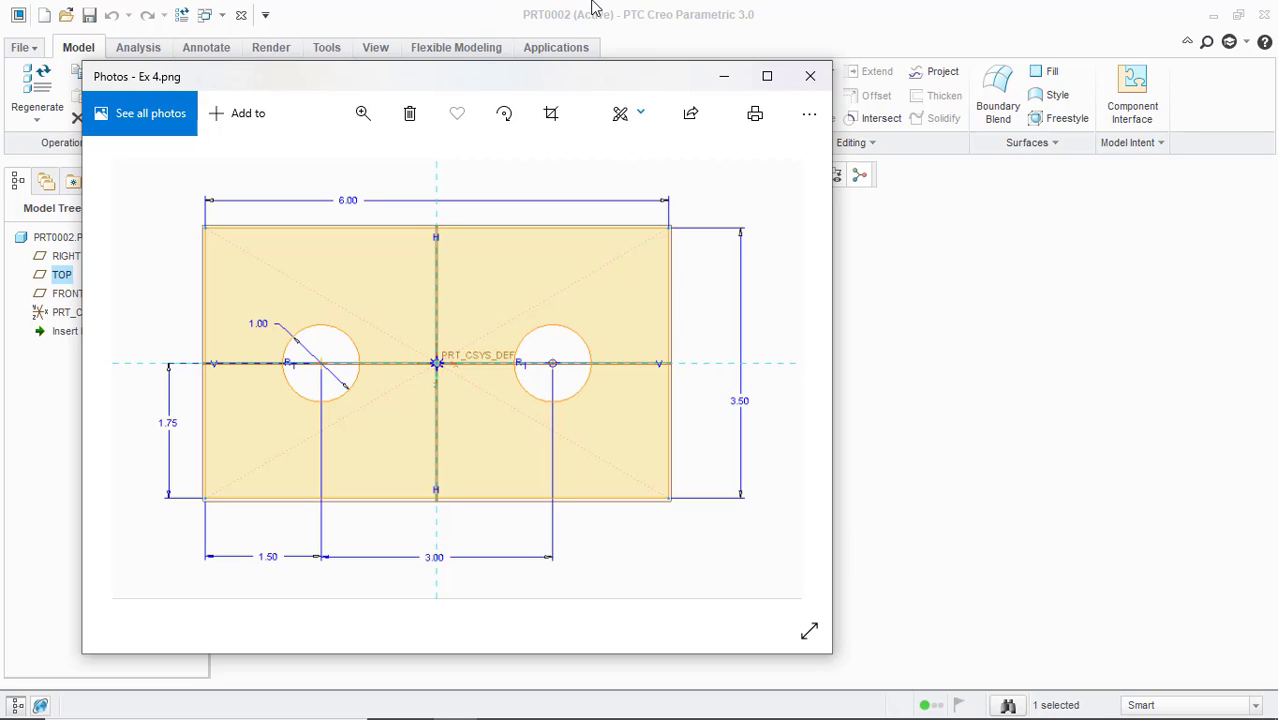
Minimize the reference image and close the open part PRT0002
{"action": "left_click", "coordinate": [725, 78]}
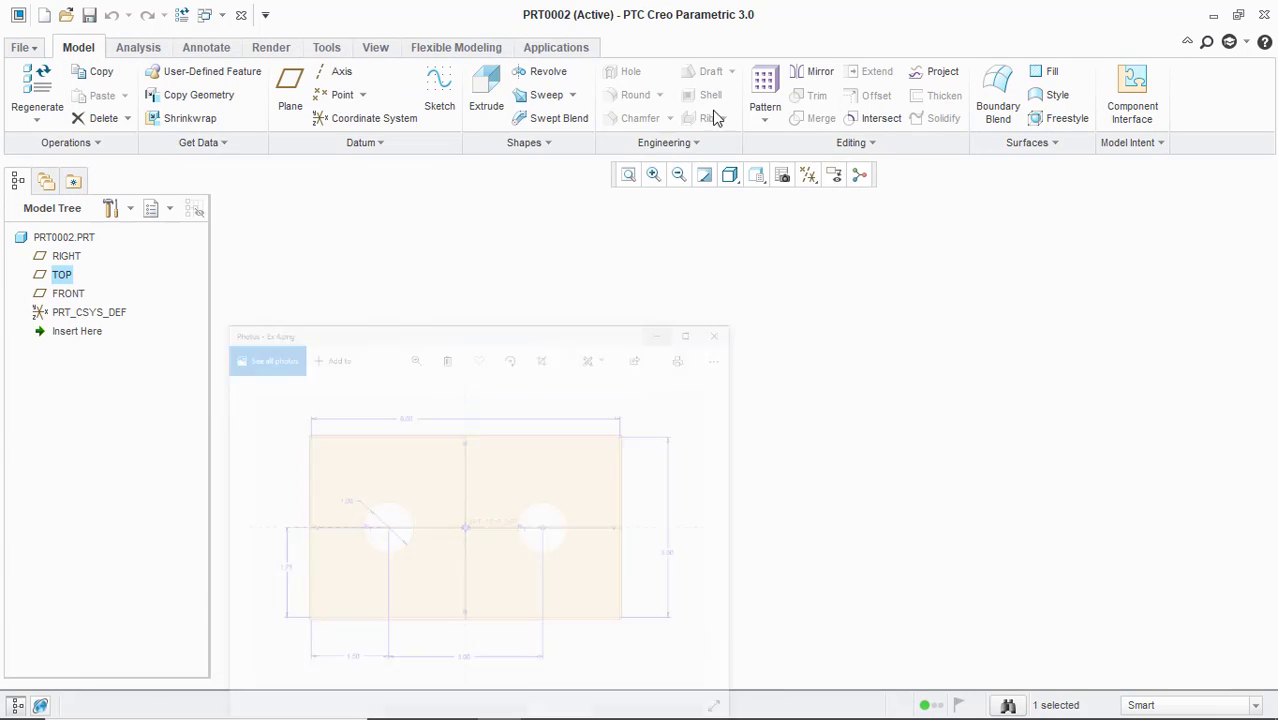
{"action": "left_click", "coordinate": [24, 48]}
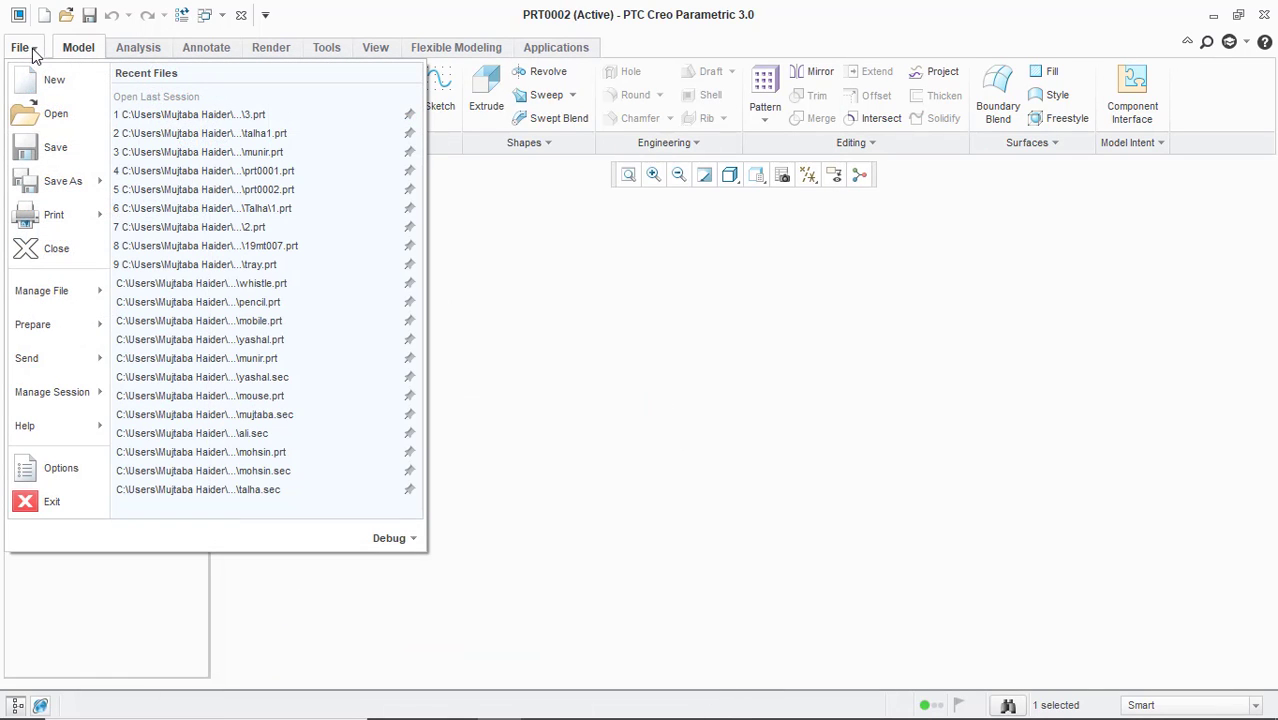
{"action": "left_click", "coordinate": [46, 258]}
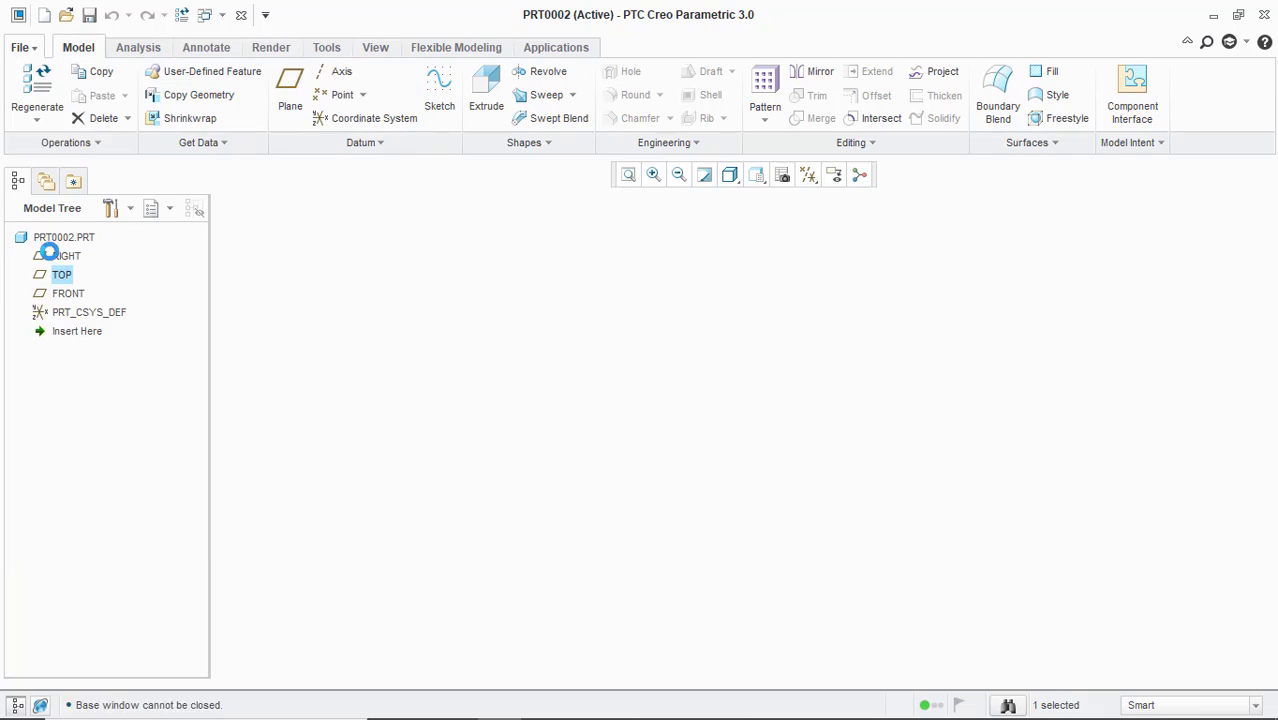
Create a new solid part named prt0003 from the inlbs_part_solid template instead of the default template
{"action": "left_click", "coordinate": [22, 92]}
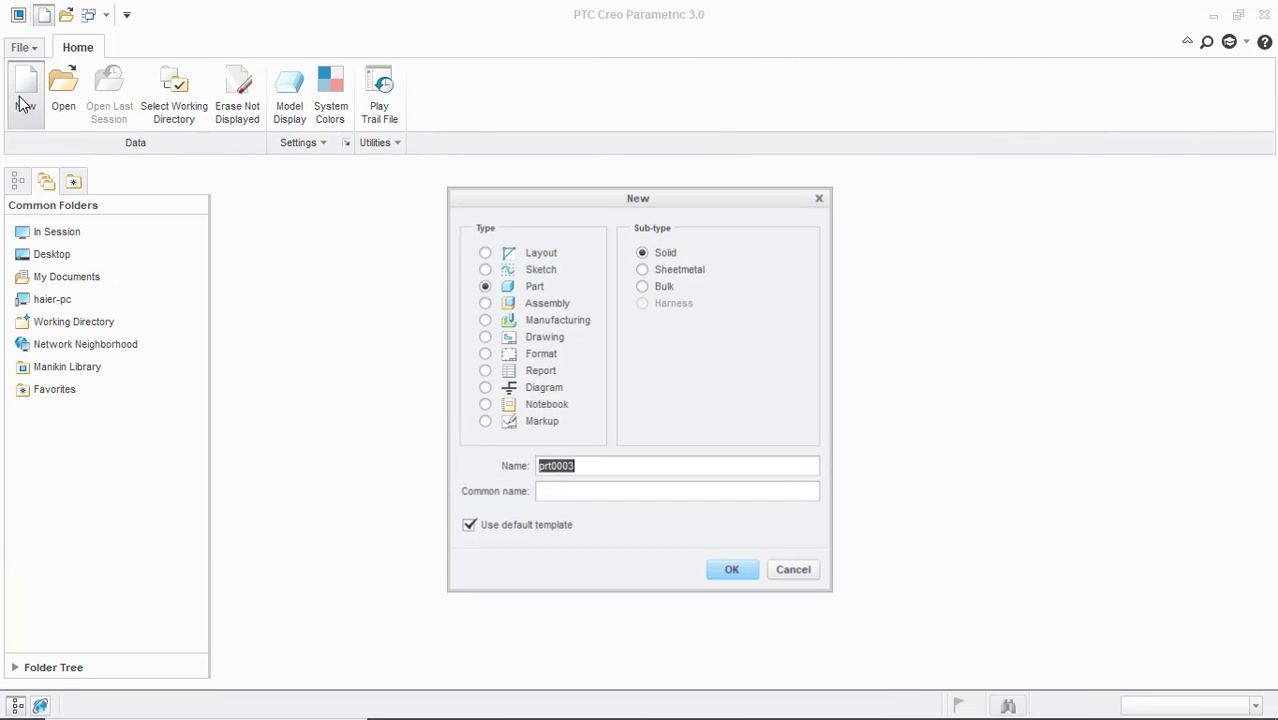
{"action": "left_click", "coordinate": [474, 527]}
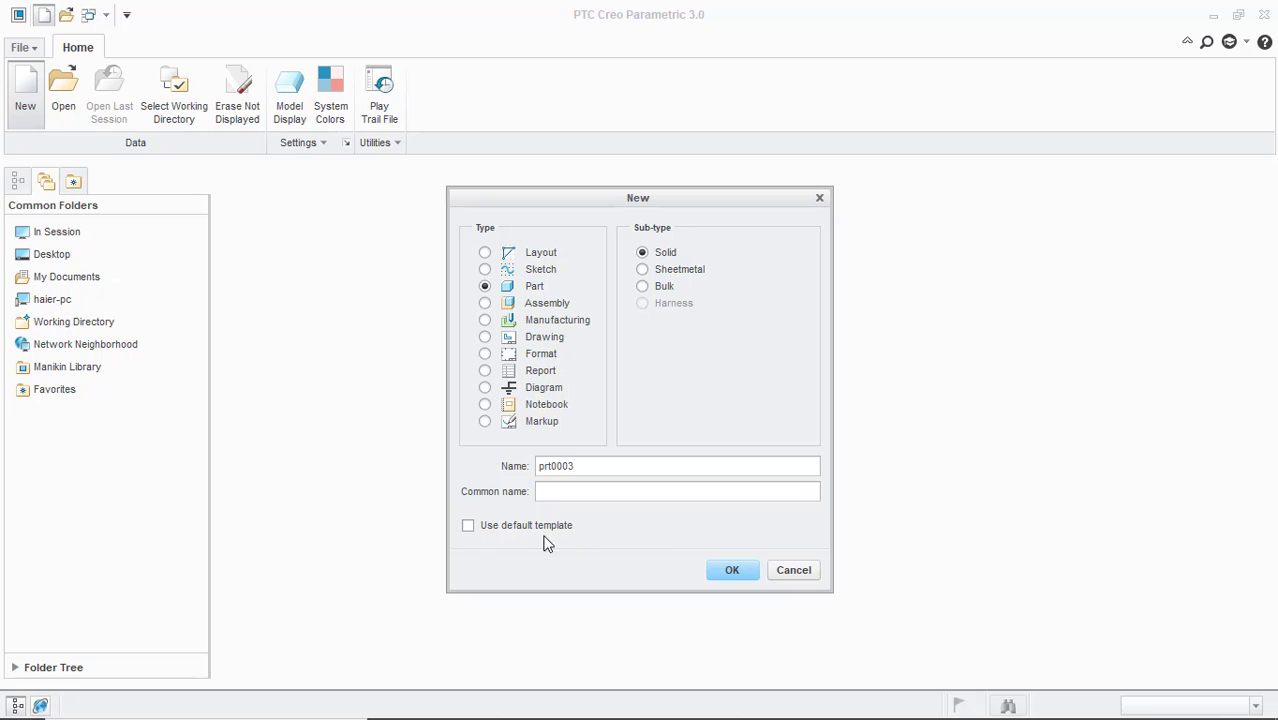
{"action": "left_click", "coordinate": [730, 571]}
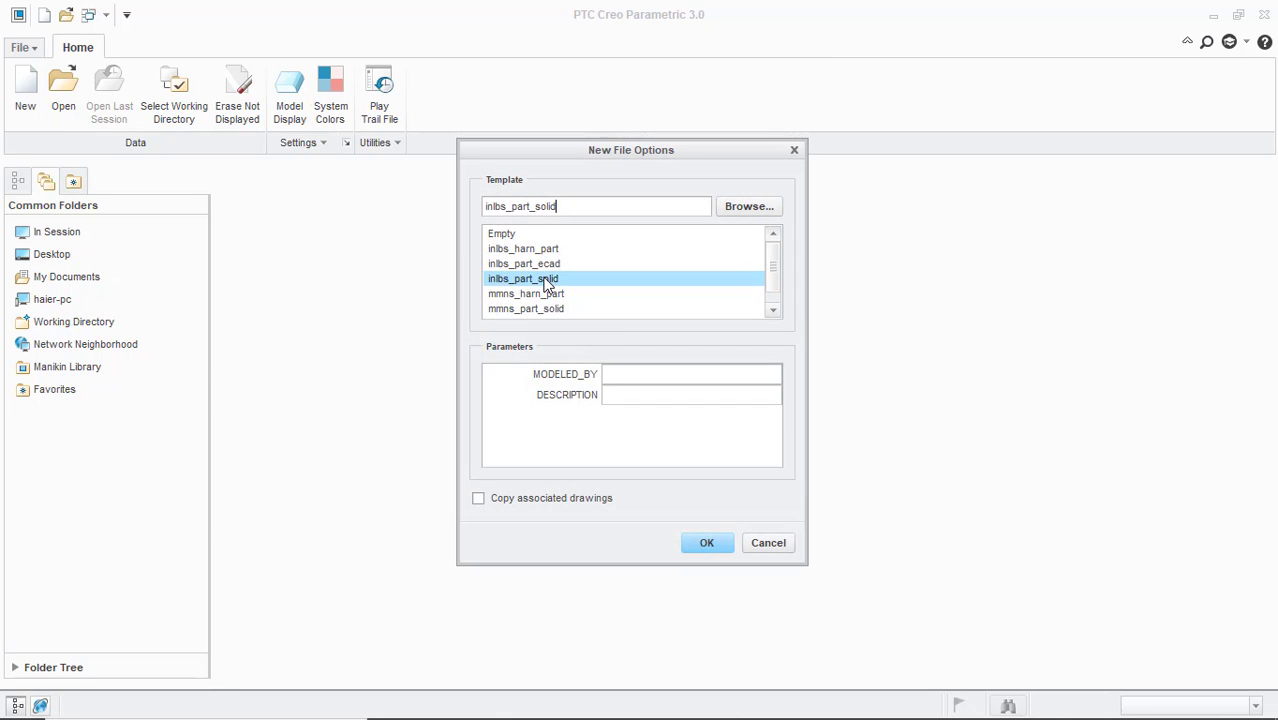
{"action": "left_click", "coordinate": [706, 556]}
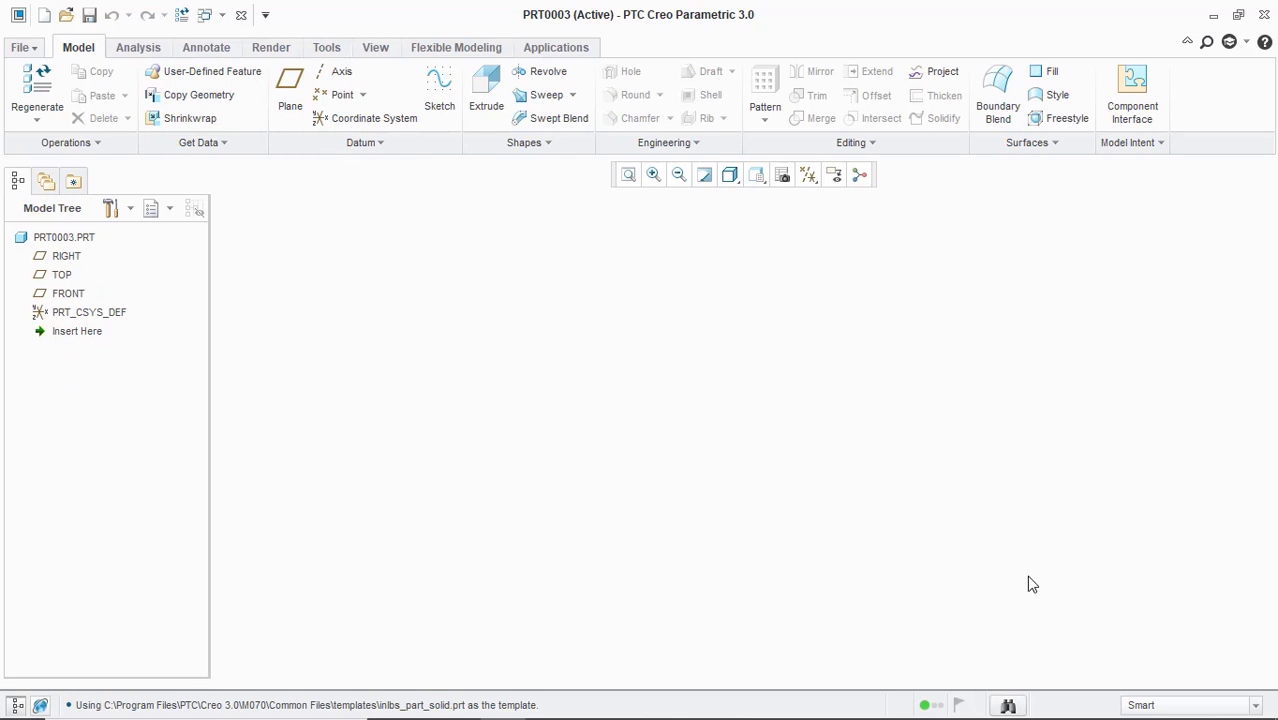
Check the plate and hole dimensions in the reference image Ex 4.png, then return to the part
{"action": "mouse_move", "coordinate": [846, 678]}
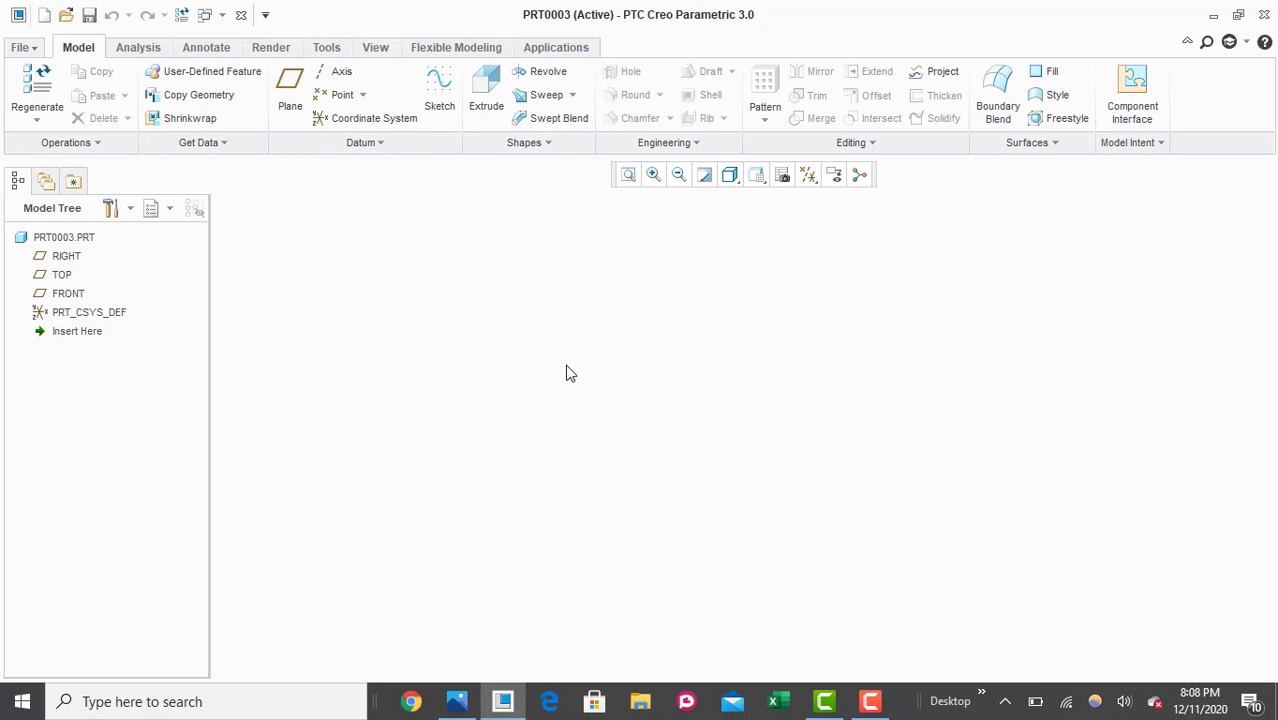
{"action": "left_click", "coordinate": [465, 708]}
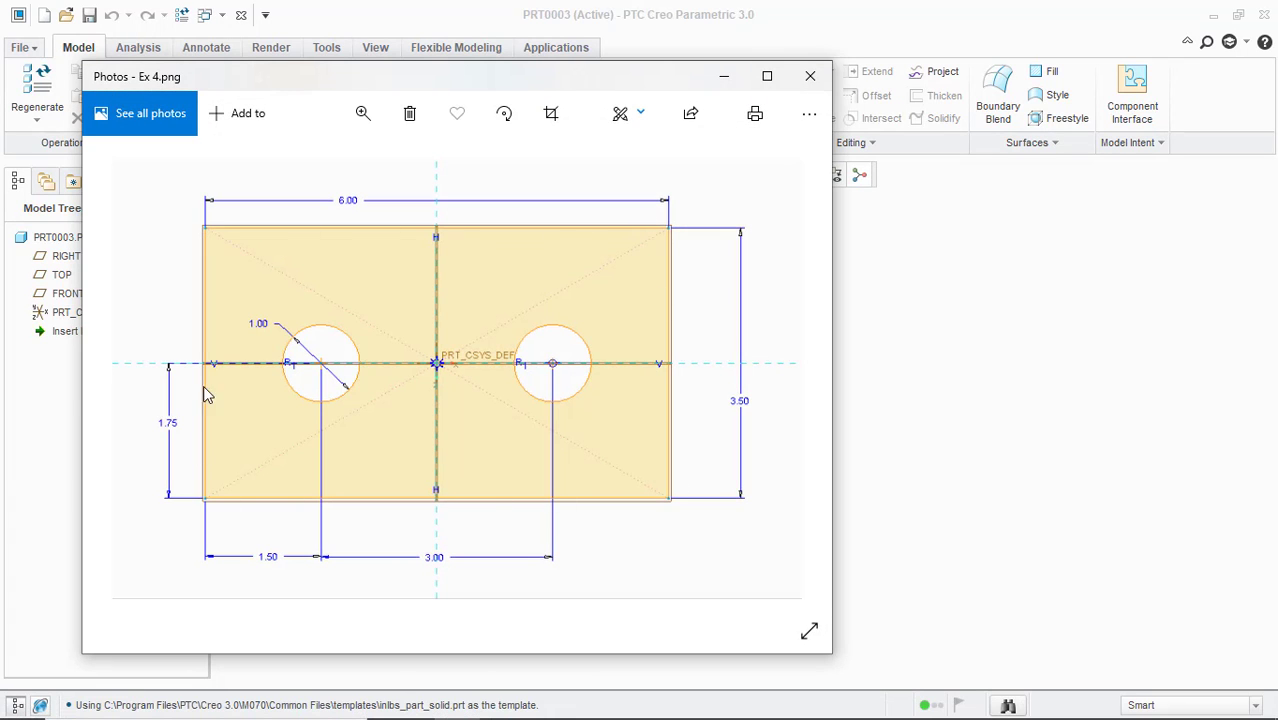
{"action": "left_click", "coordinate": [726, 78]}
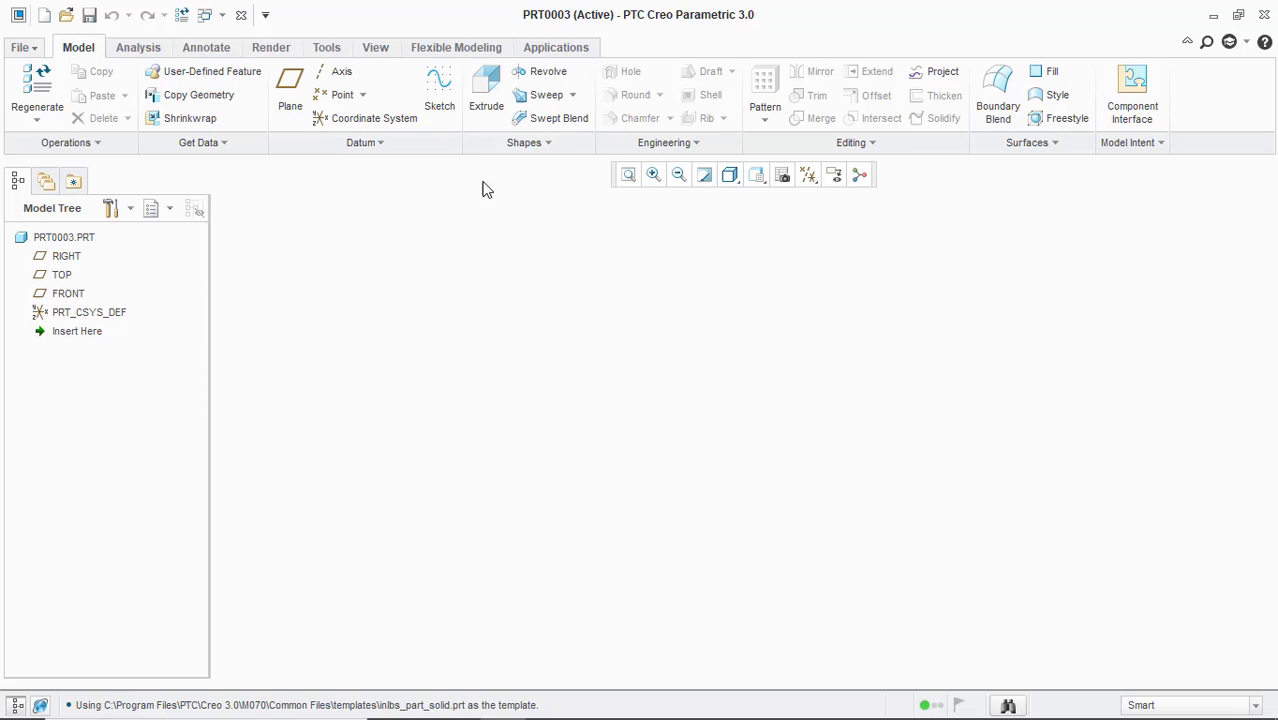
{"action": "left_click", "coordinate": [440, 95]}
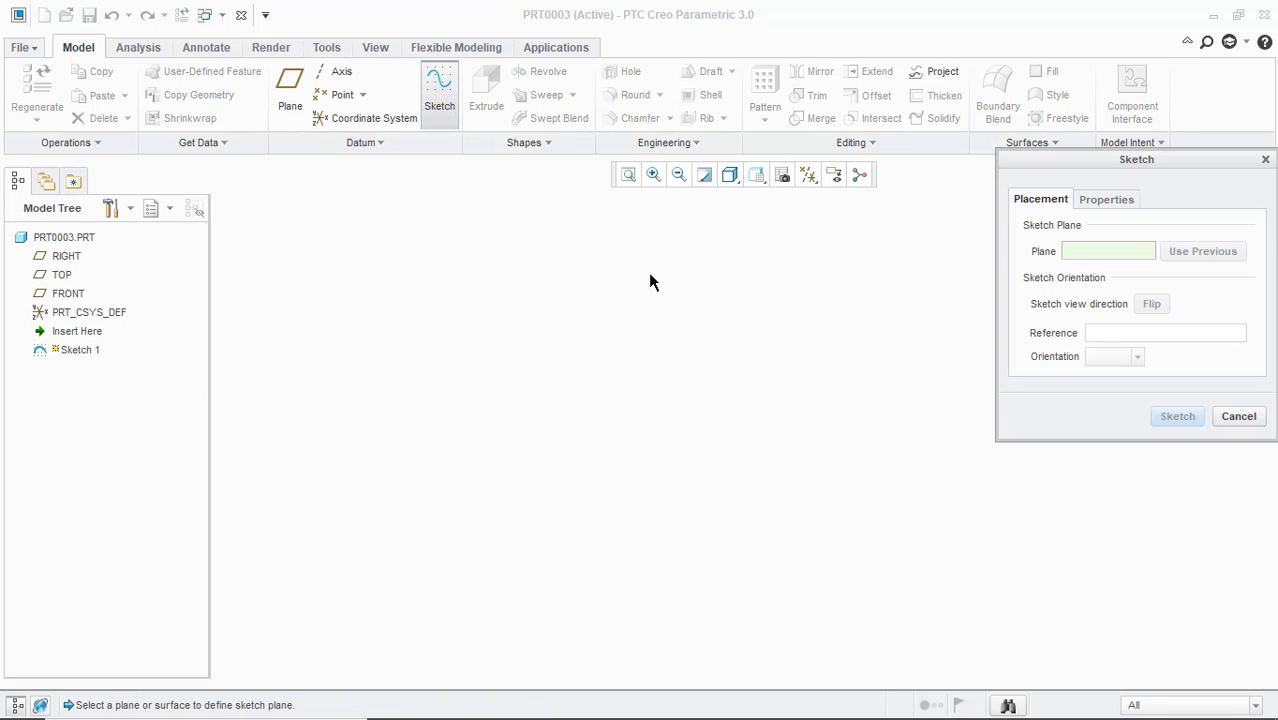
{"action": "left_click", "coordinate": [62, 276]}
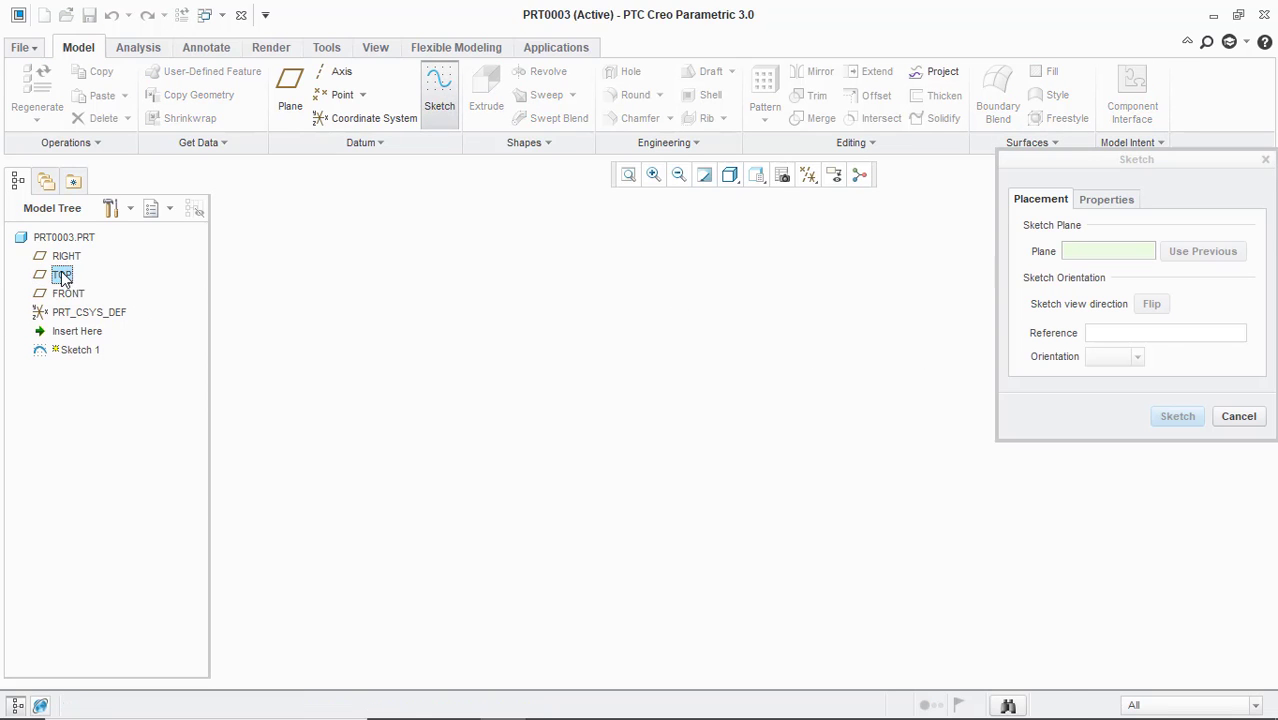
{"action": "left_click", "coordinate": [1240, 418]}
{"action": "left_click", "coordinate": [640, 404]}
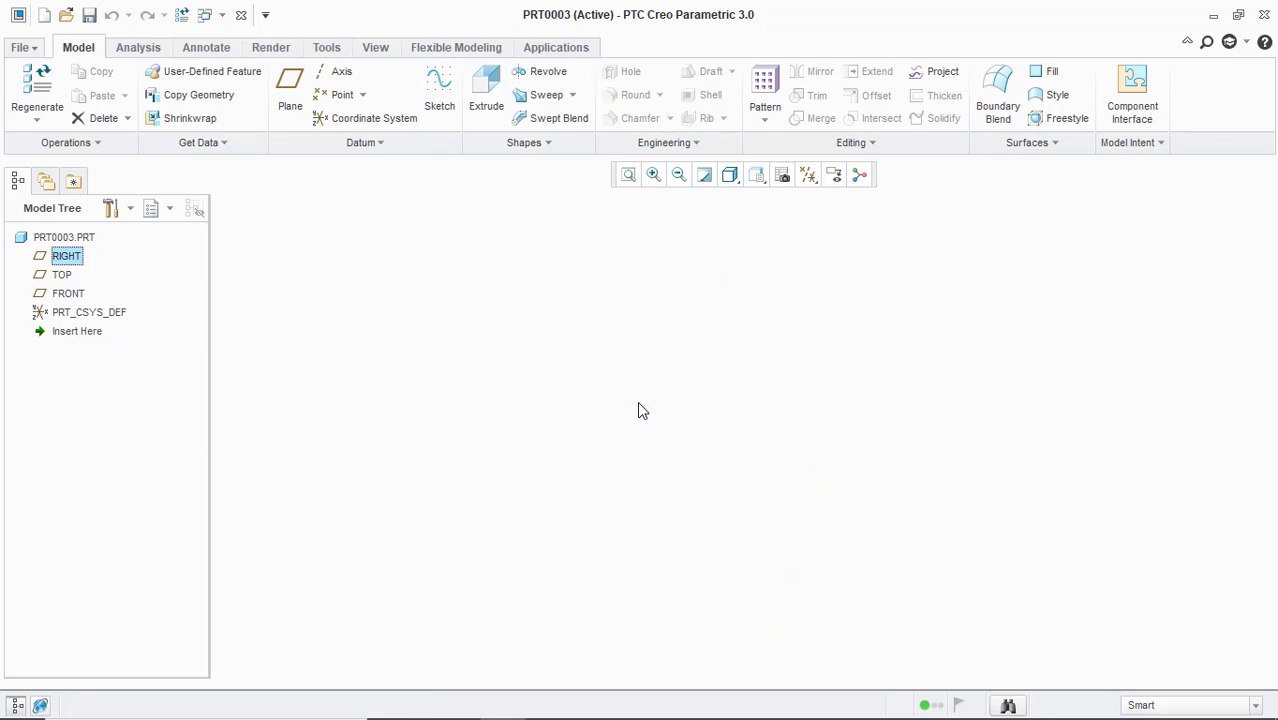
Start a sketch on the TOP plane and orient the view parallel to the screen
{"action": "left_click", "coordinate": [61, 278]}
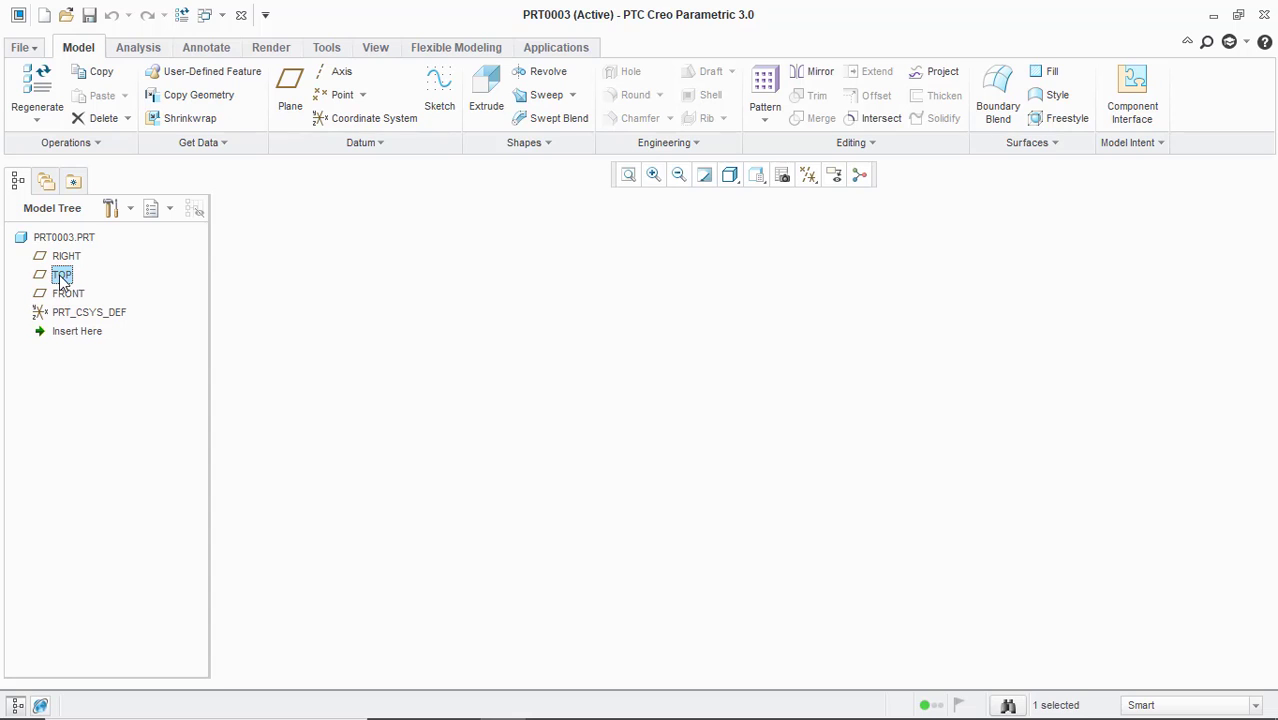
{"action": "left_click", "coordinate": [442, 106]}
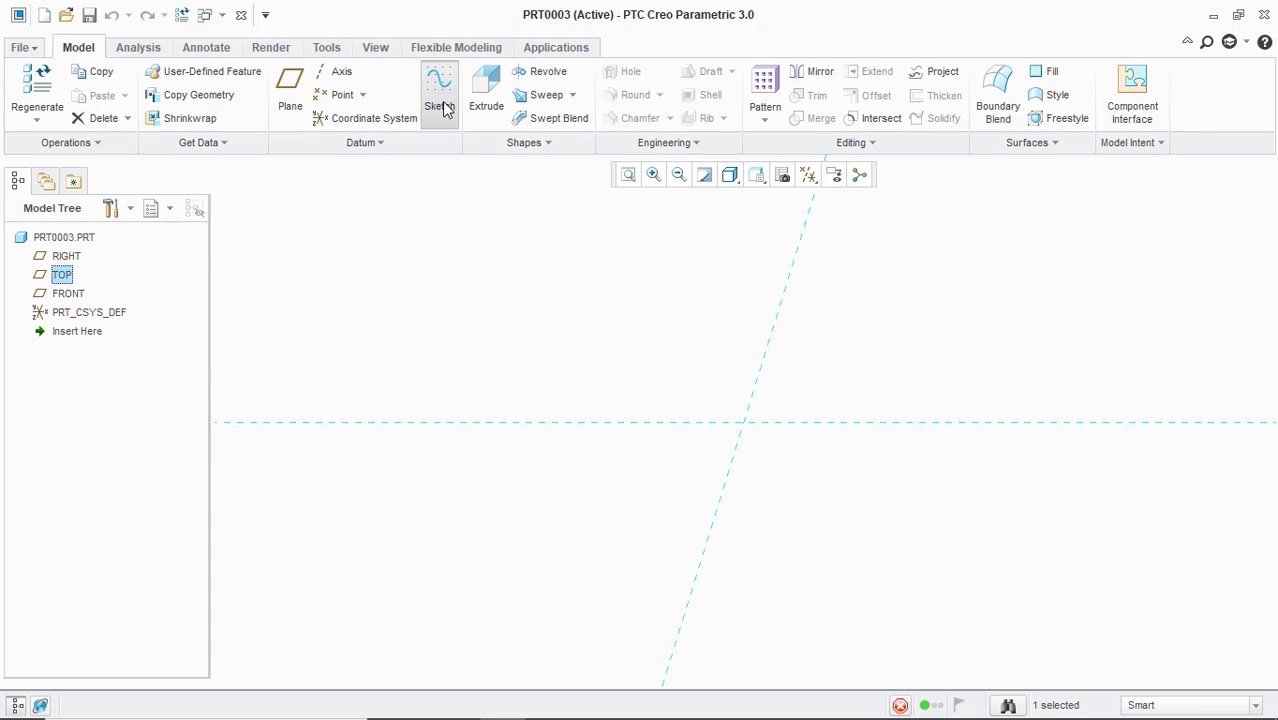
{"action": "left_click", "coordinate": [808, 175]}
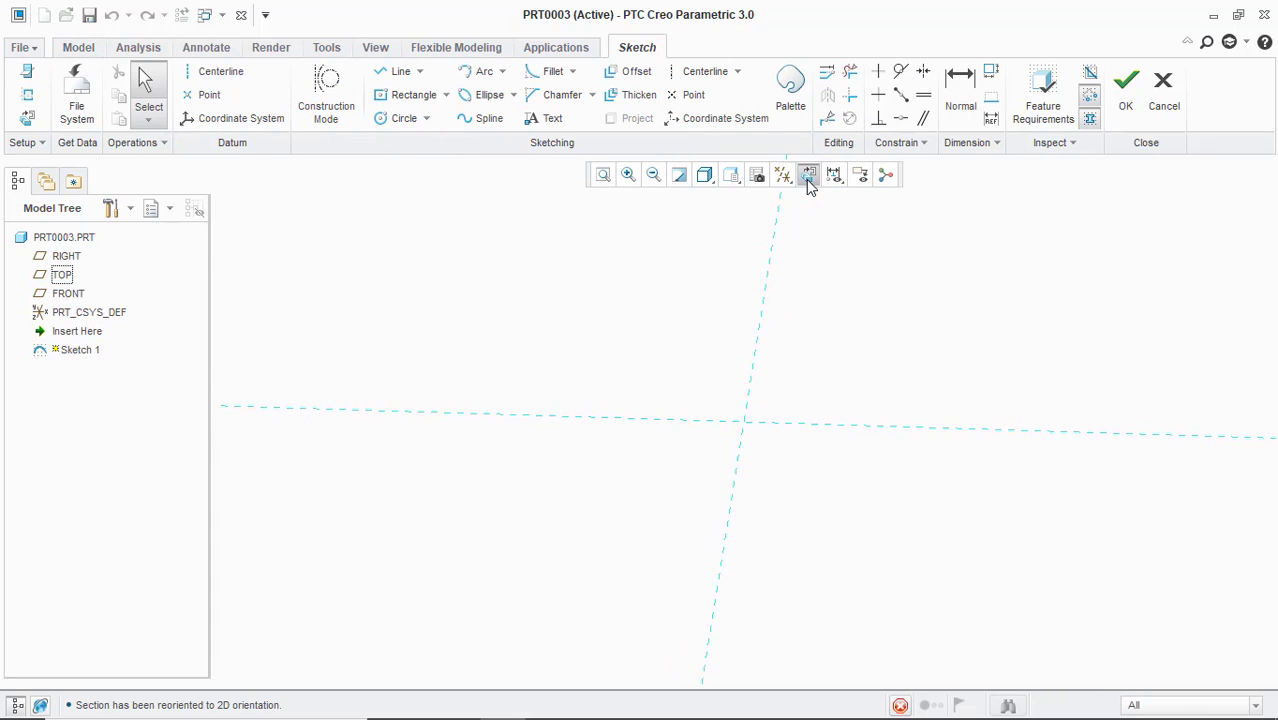
Sketch a center rectangle about 236 wide and 114 high, centered on the intersection of the sketch references
{"action": "left_click", "coordinate": [432, 100]}
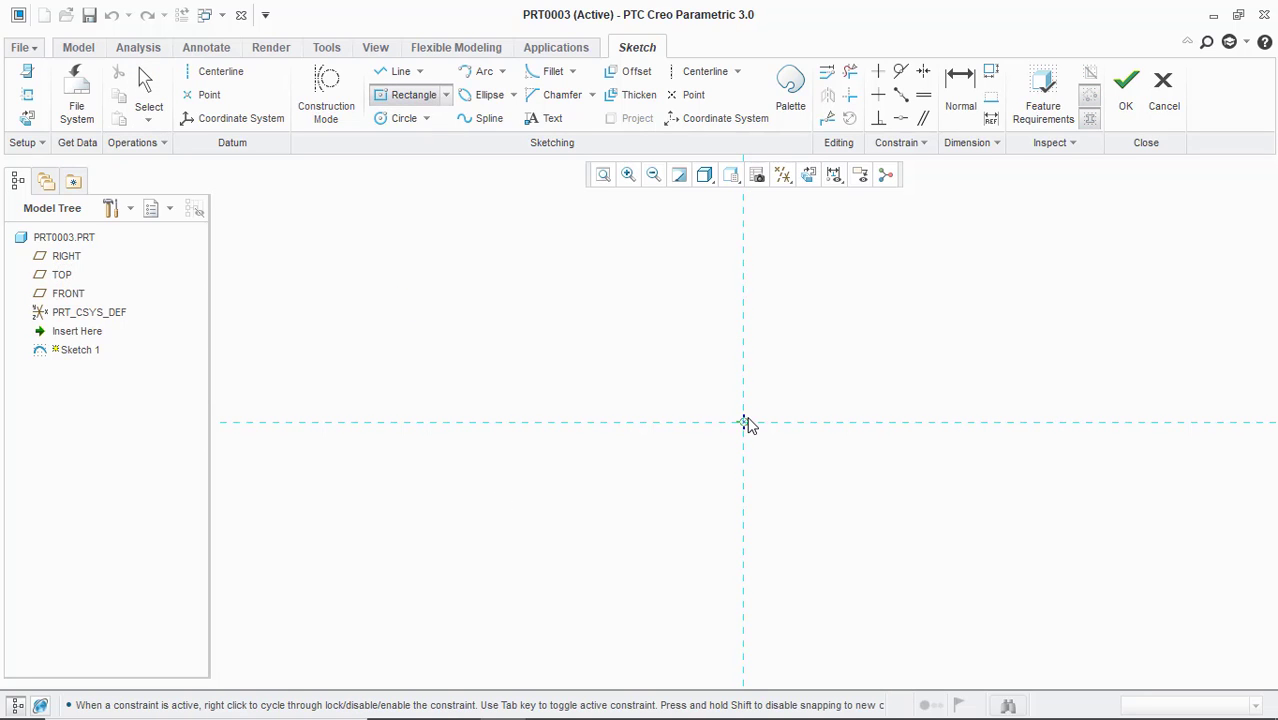
{"action": "left_click", "coordinate": [447, 95]}
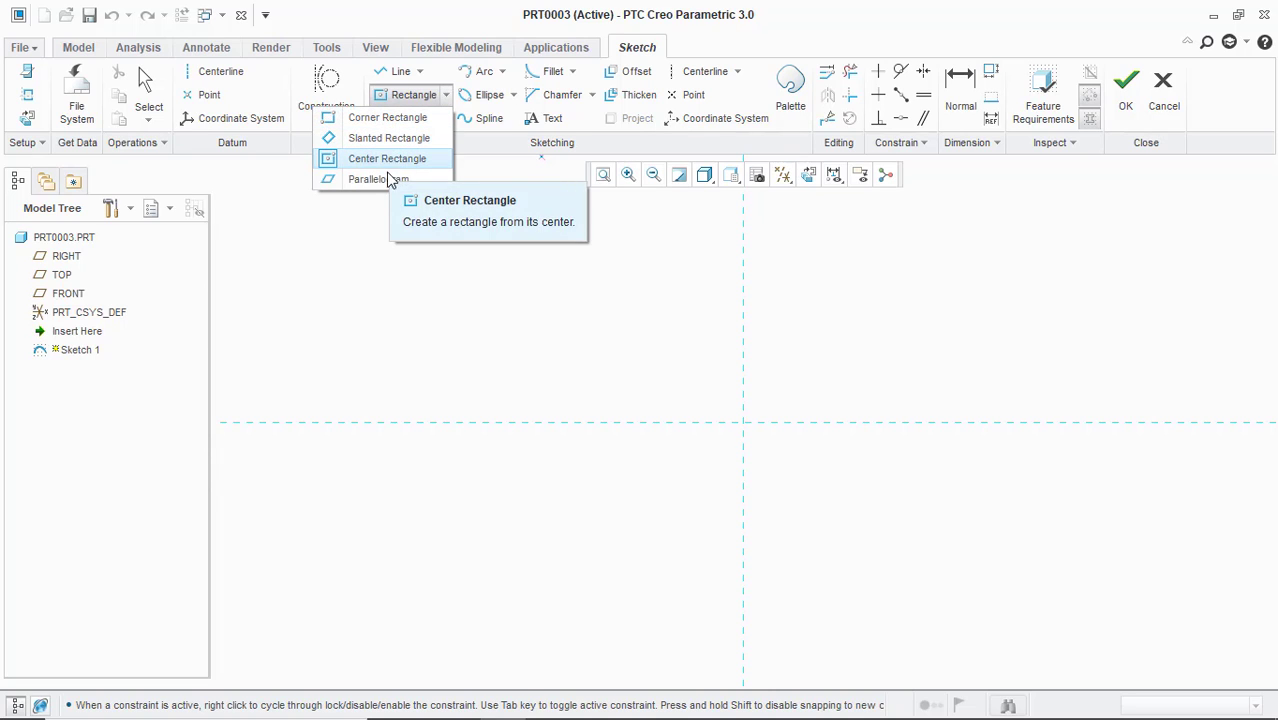
{"action": "left_click", "coordinate": [386, 159]}
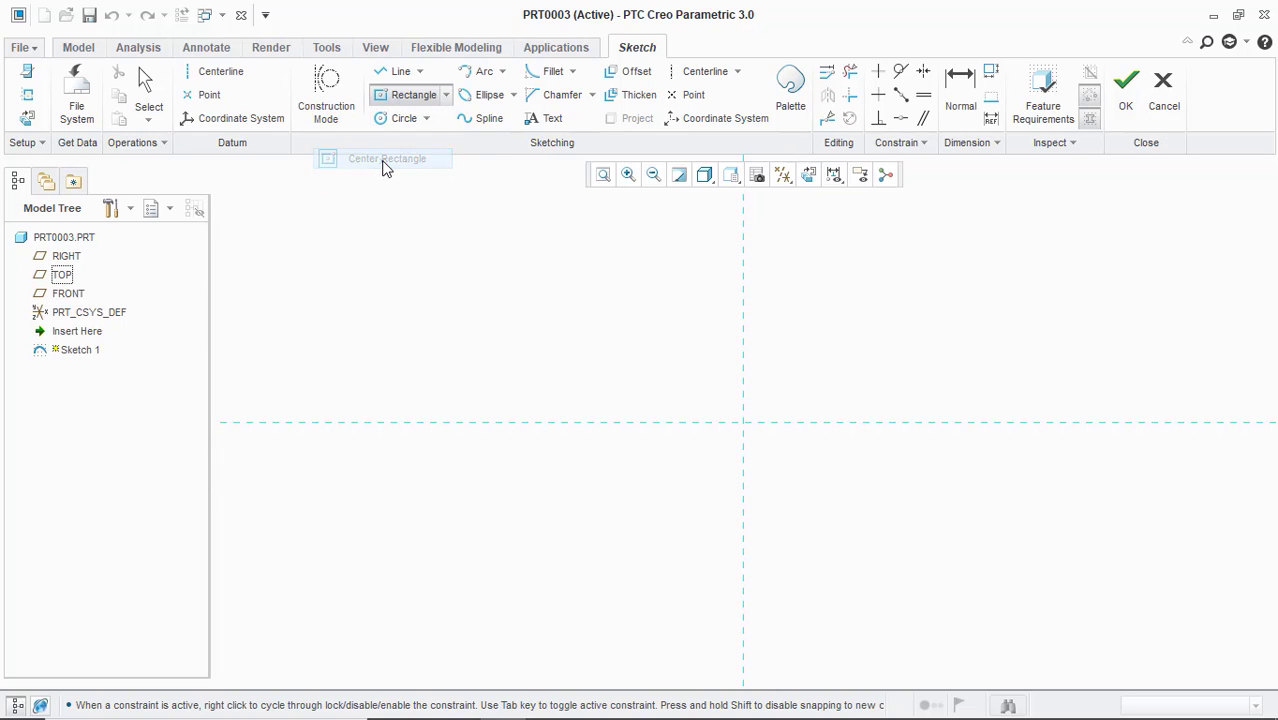
{"action": "left_click", "coordinate": [743, 422]}
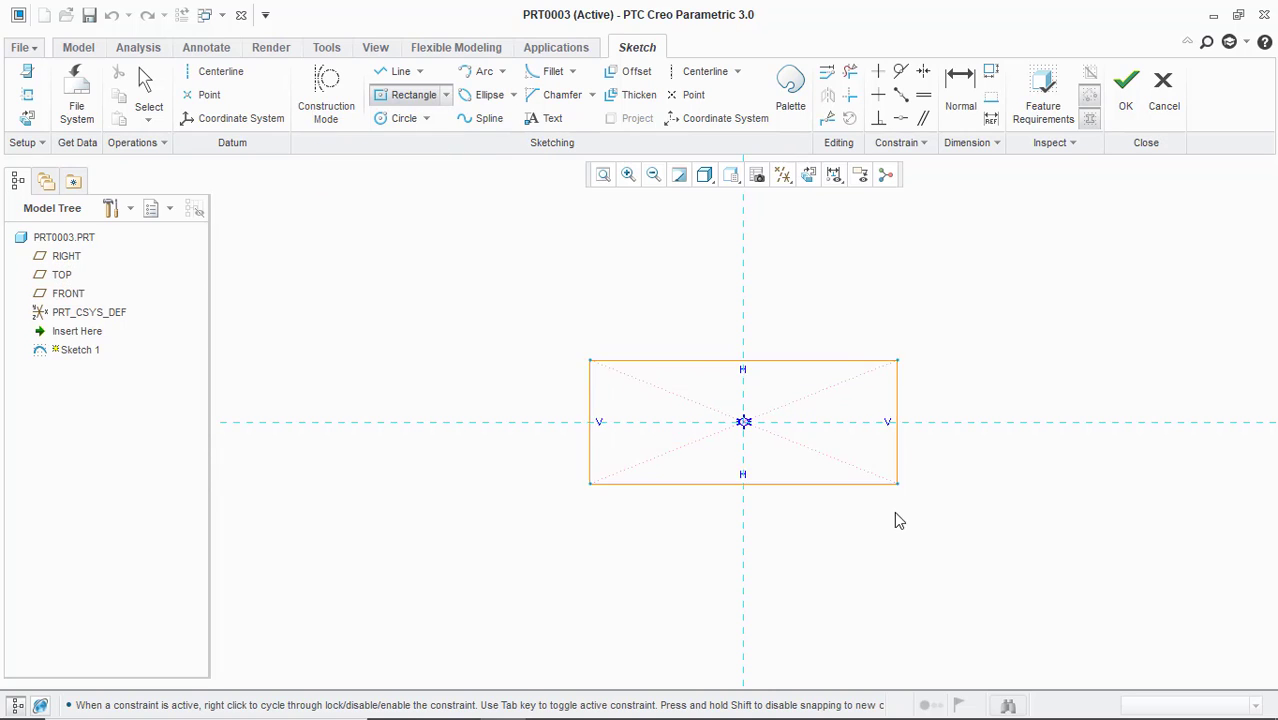
{"action": "left_click", "coordinate": [843, 469]}
{"action": "middle_click", "coordinate": [786, 437]}
{"action": "scroll", "coordinate": [745, 493], "scroll_direction": "down", "scroll_amount": 2}
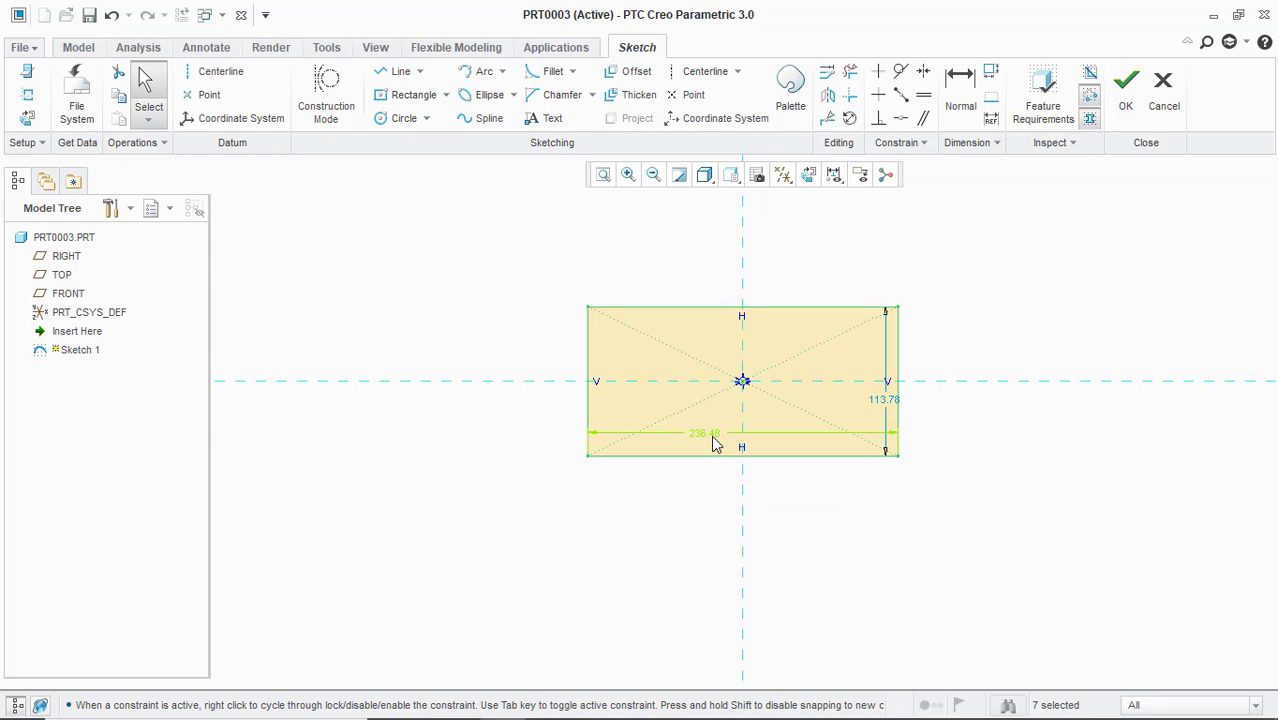
Set the rectangle's width to 6 and height to 3.5, and place both dimensions outside the outline
{"action": "double_click", "coordinate": [711, 435]}
{"action": "type", "text": "6"}
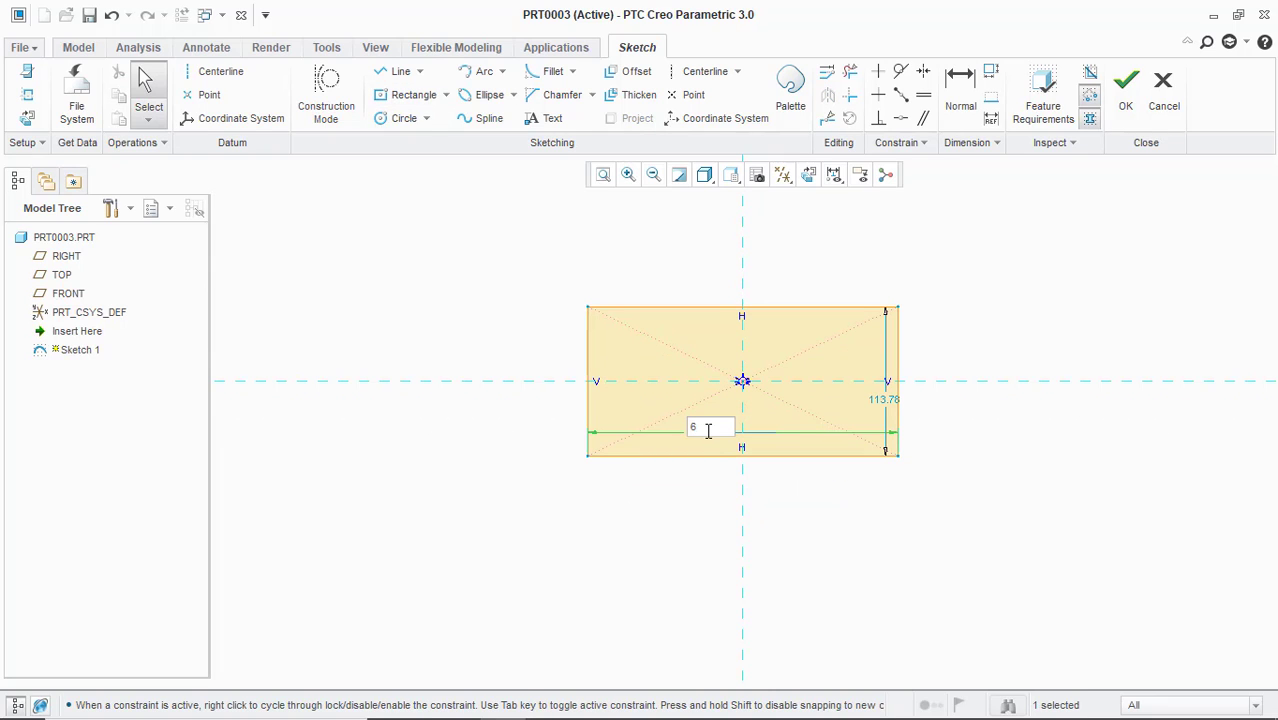
{"action": "key", "text": "Return"}
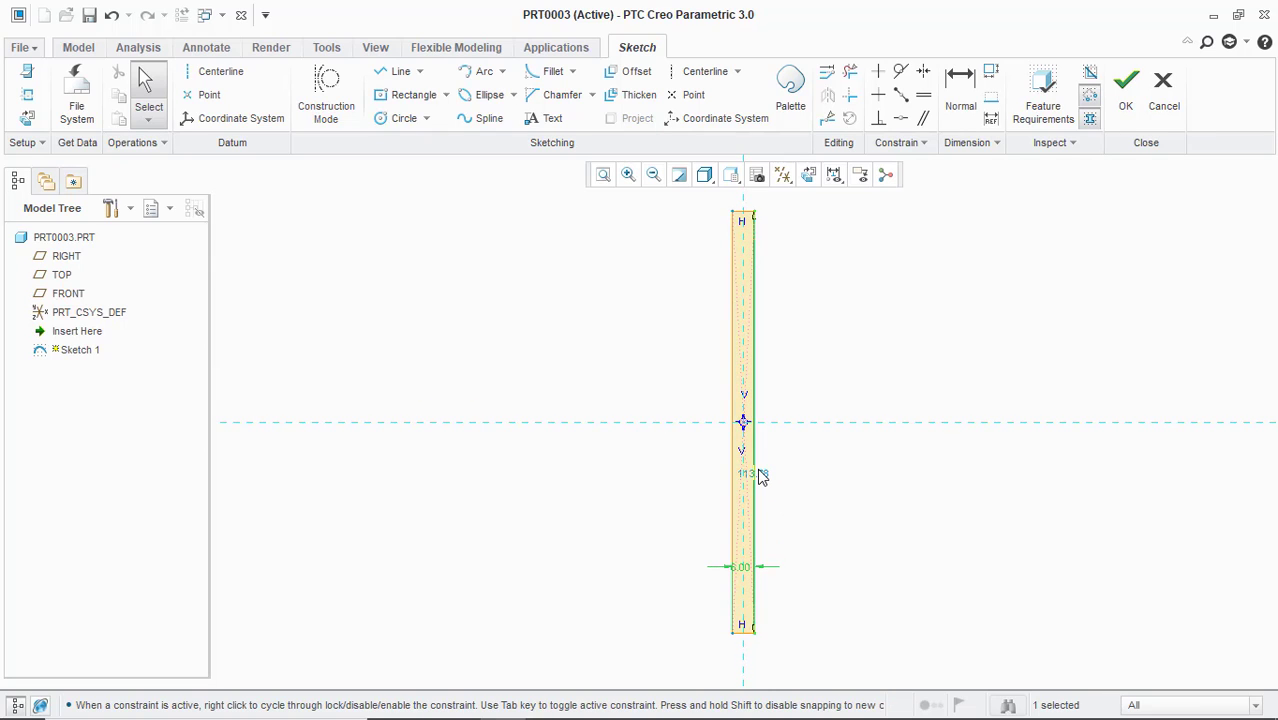
{"action": "double_click", "coordinate": [758, 472]}
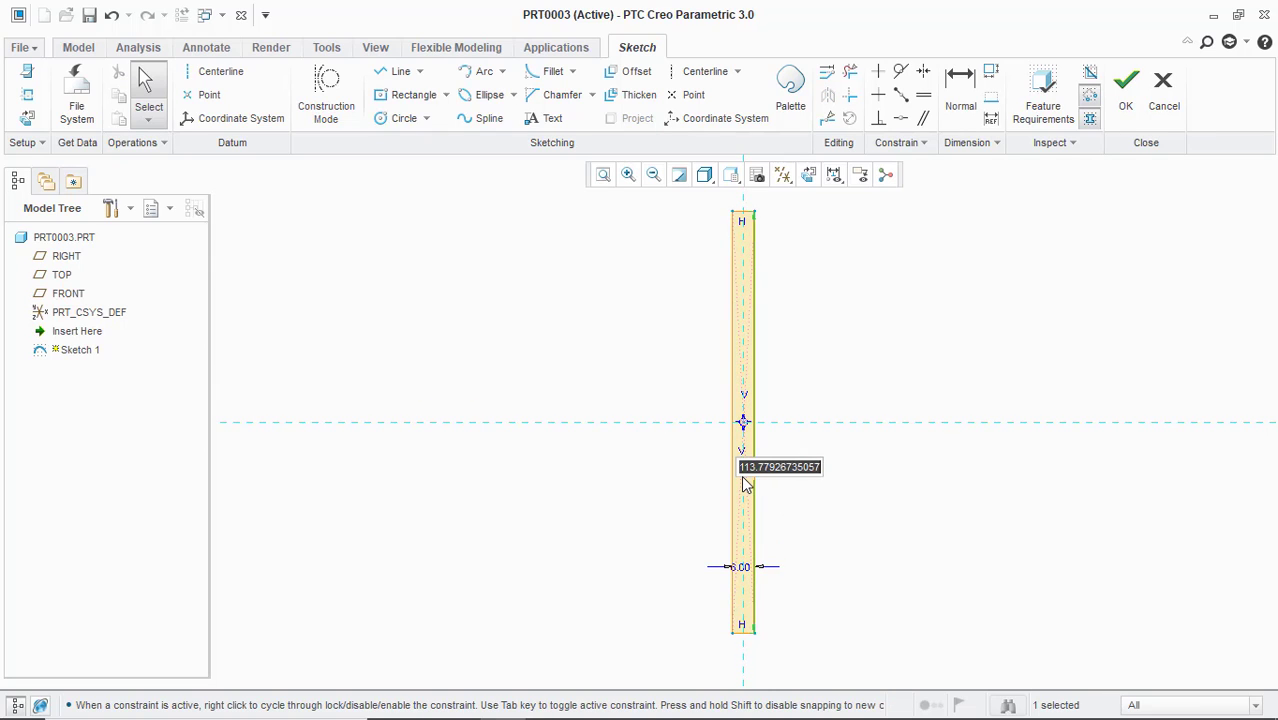
{"action": "type", "text": "3"}
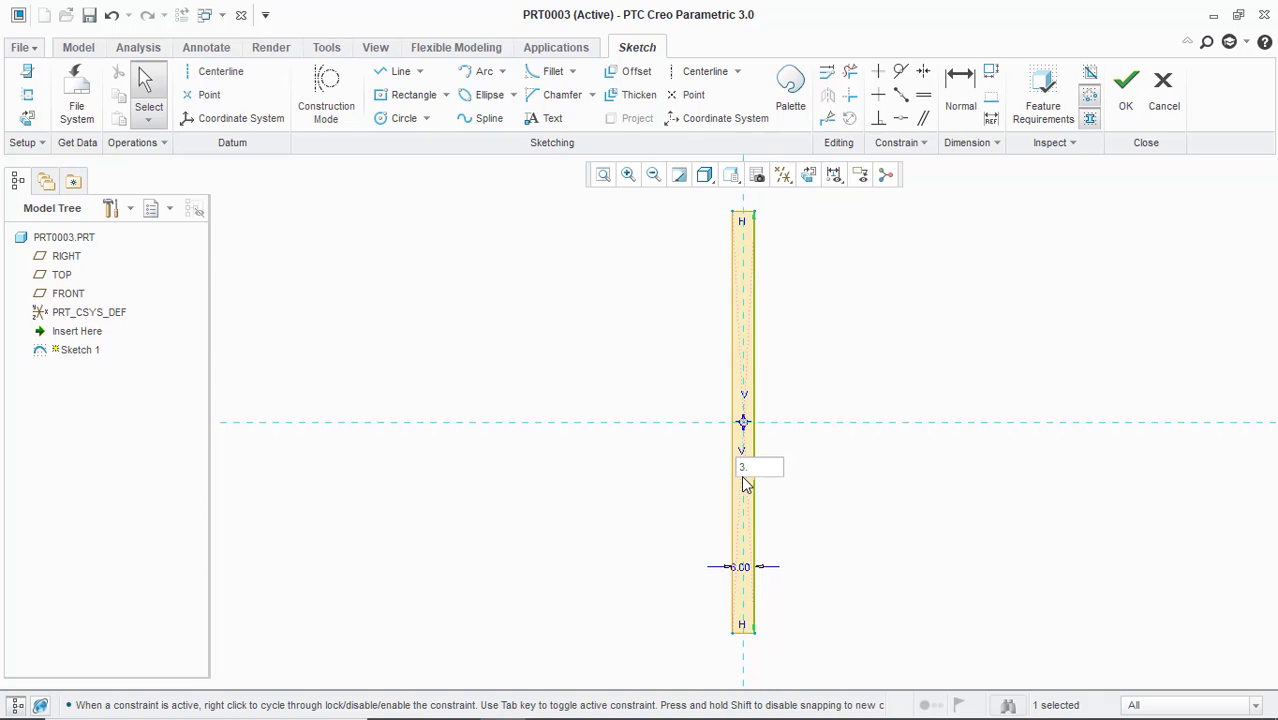
{"action": "type", "text": ".5"}
{"action": "key", "text": "Return"}
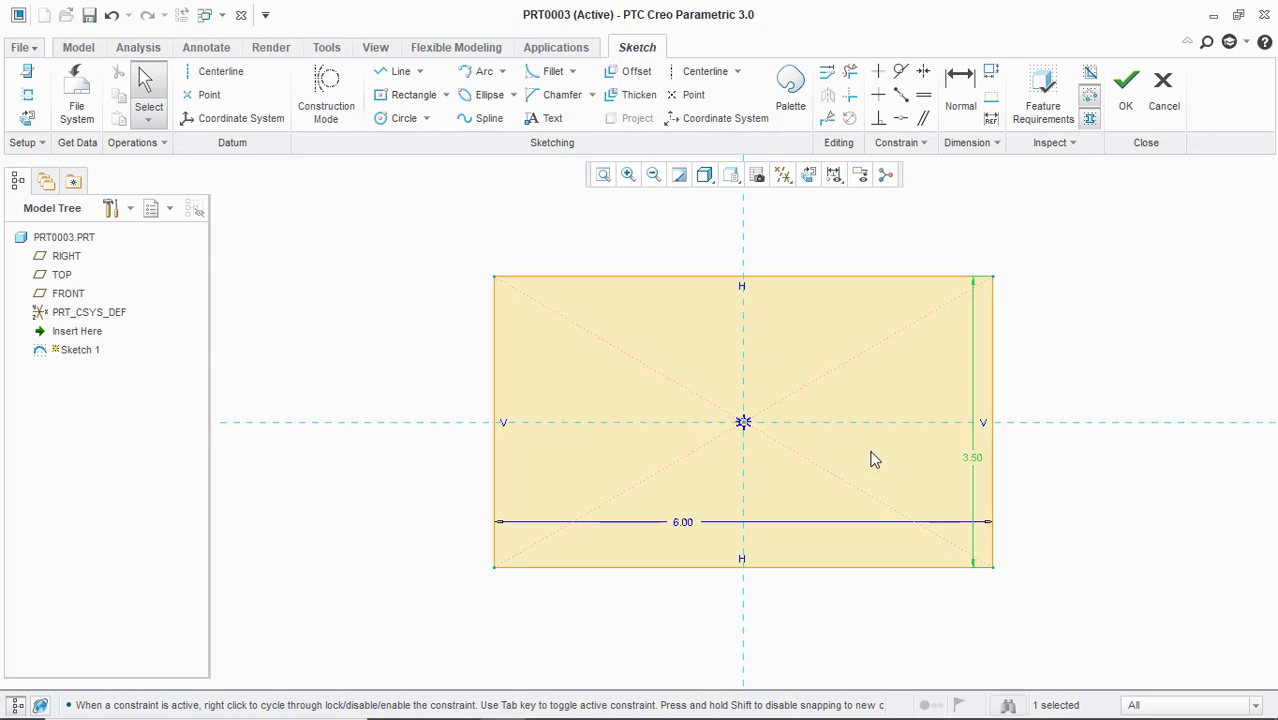
{"action": "left_click_drag", "start_coordinate": [972, 462], "coordinate": [1009, 462]}
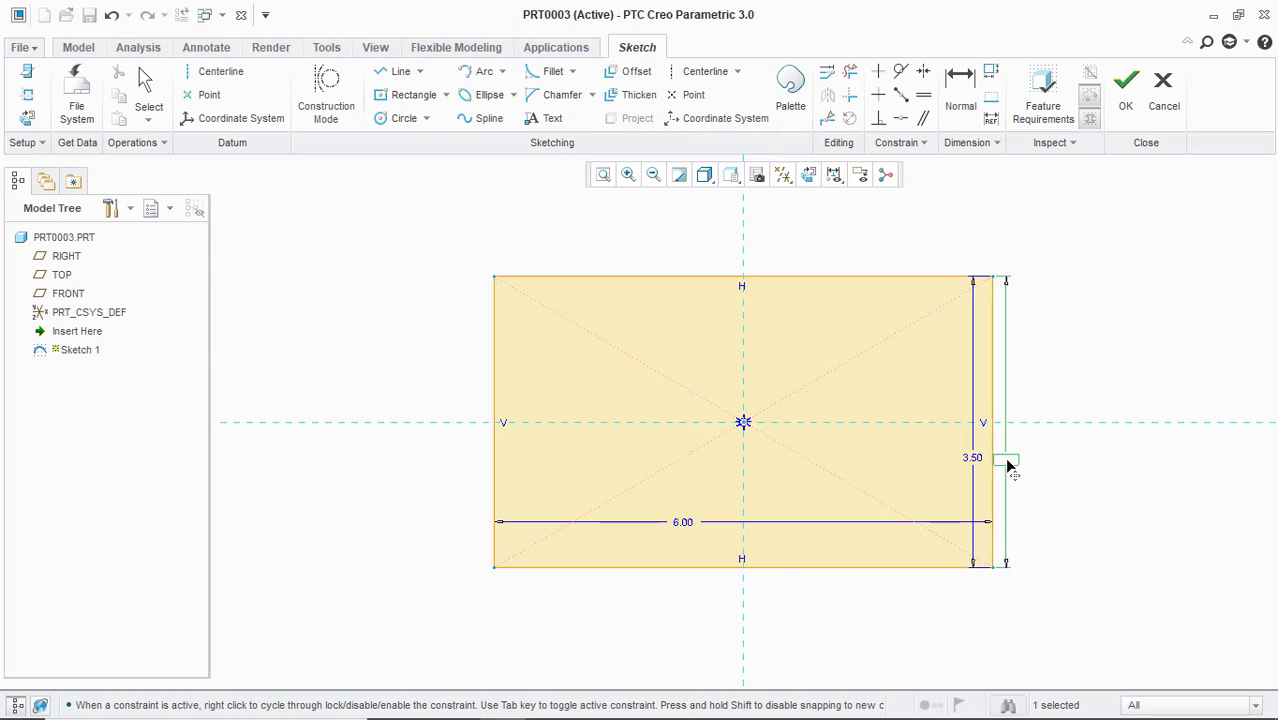
{"action": "left_click_drag", "start_coordinate": [688, 526], "coordinate": [693, 588]}
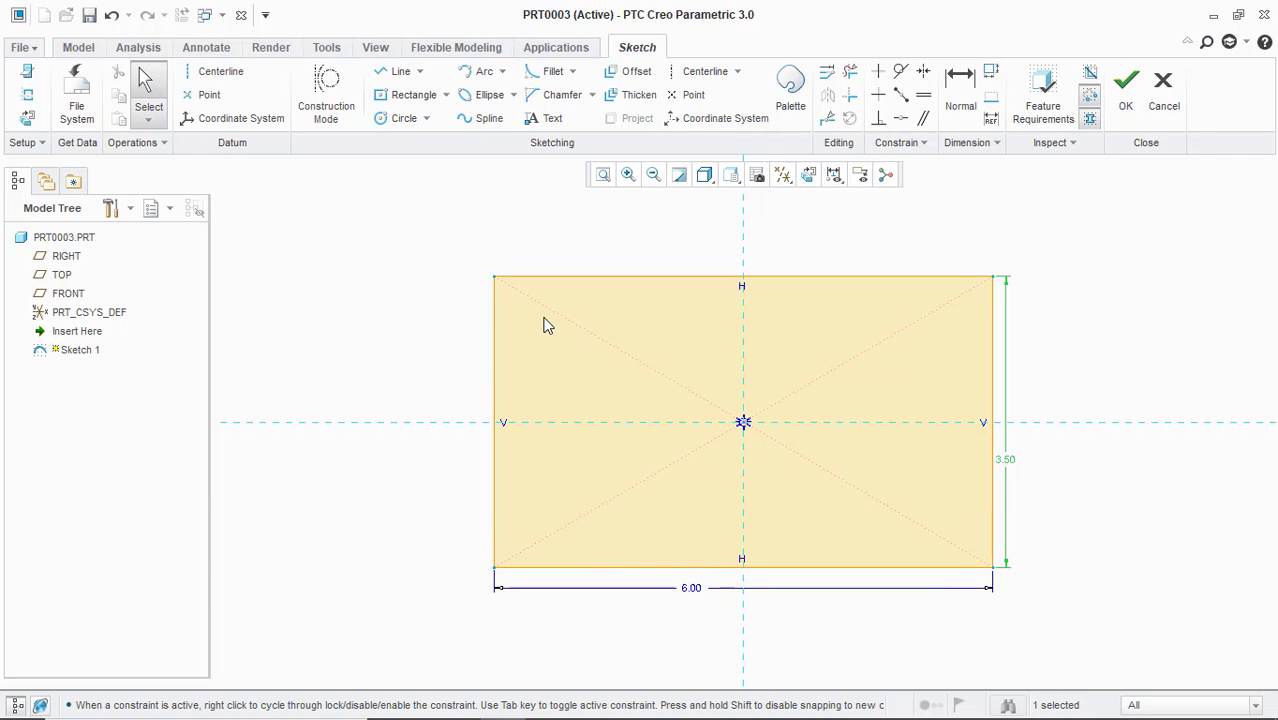
Sketch a circle about 1.21 in diameter on the horizontal reference, centered about 1.39 from the rectangle's left edge
{"action": "left_click", "coordinate": [384, 119]}
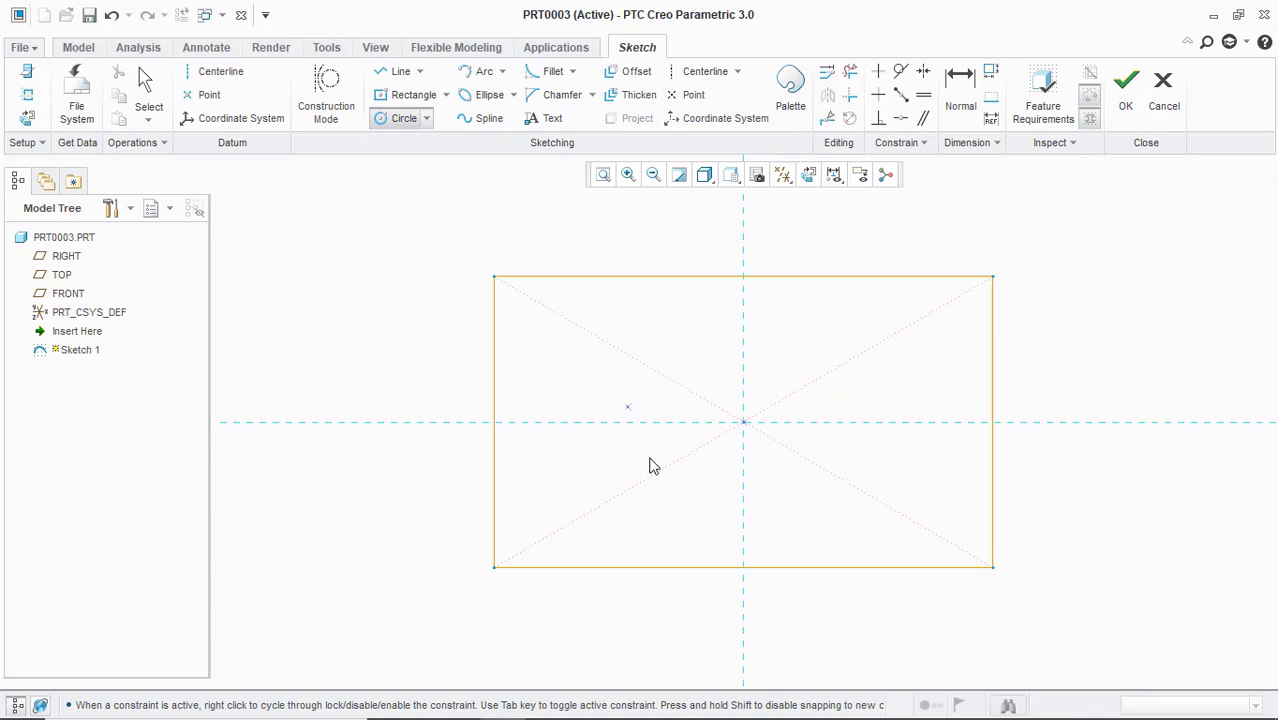
{"action": "left_click", "coordinate": [610, 423]}
{"action": "left_click", "coordinate": [608, 471]}
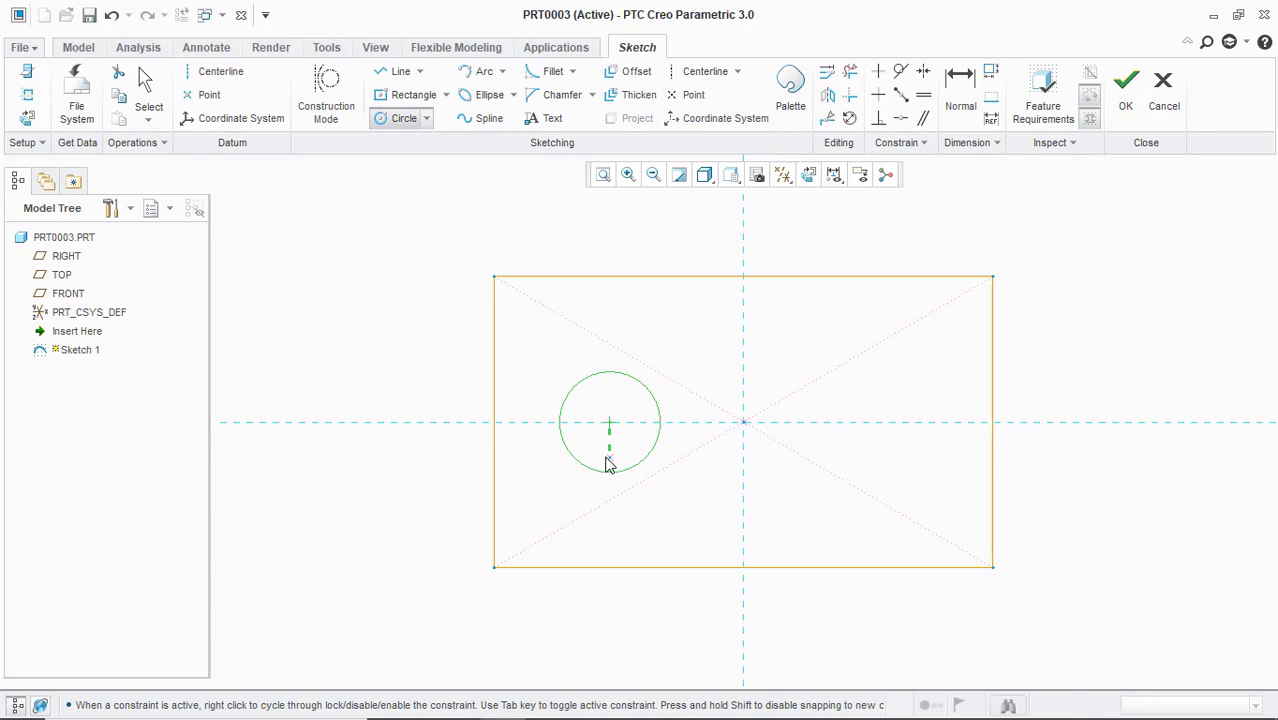
{"action": "middle_click", "coordinate": [608, 465]}
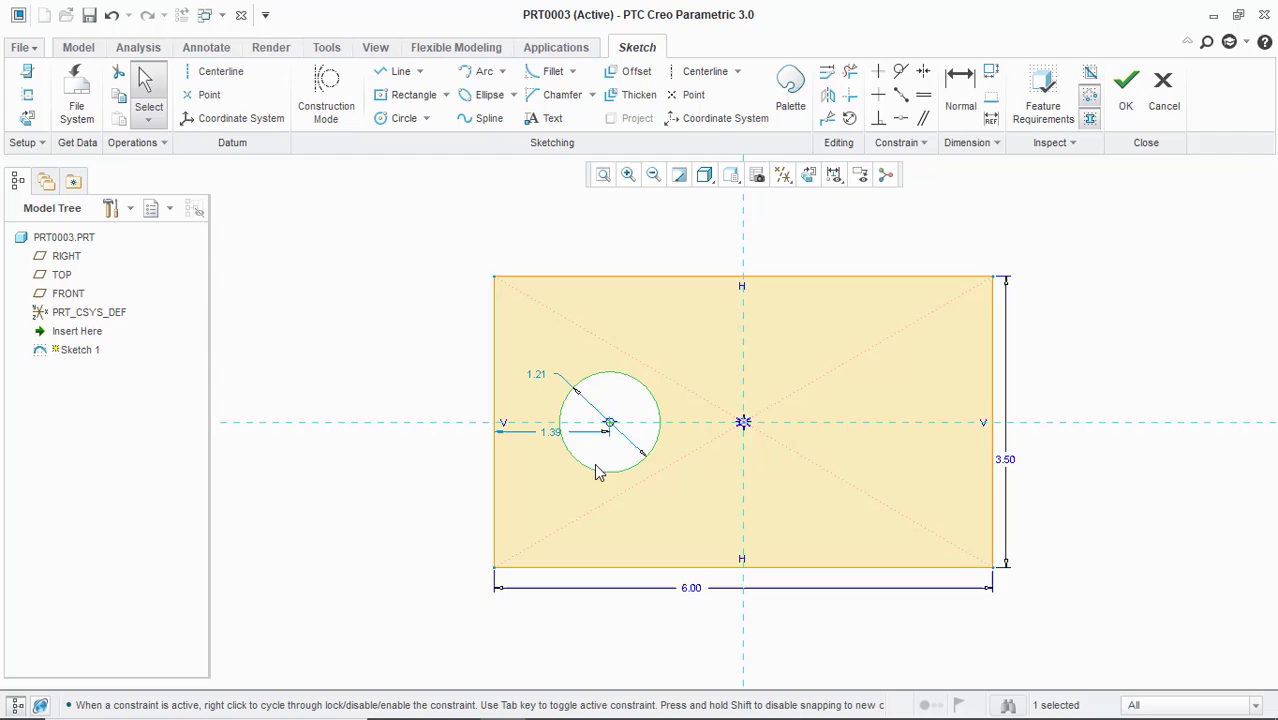
Set the circle's diameter to 1 and the distance from its center to the rectangle's left edge to 1.5
{"action": "double_click", "coordinate": [536, 377]}
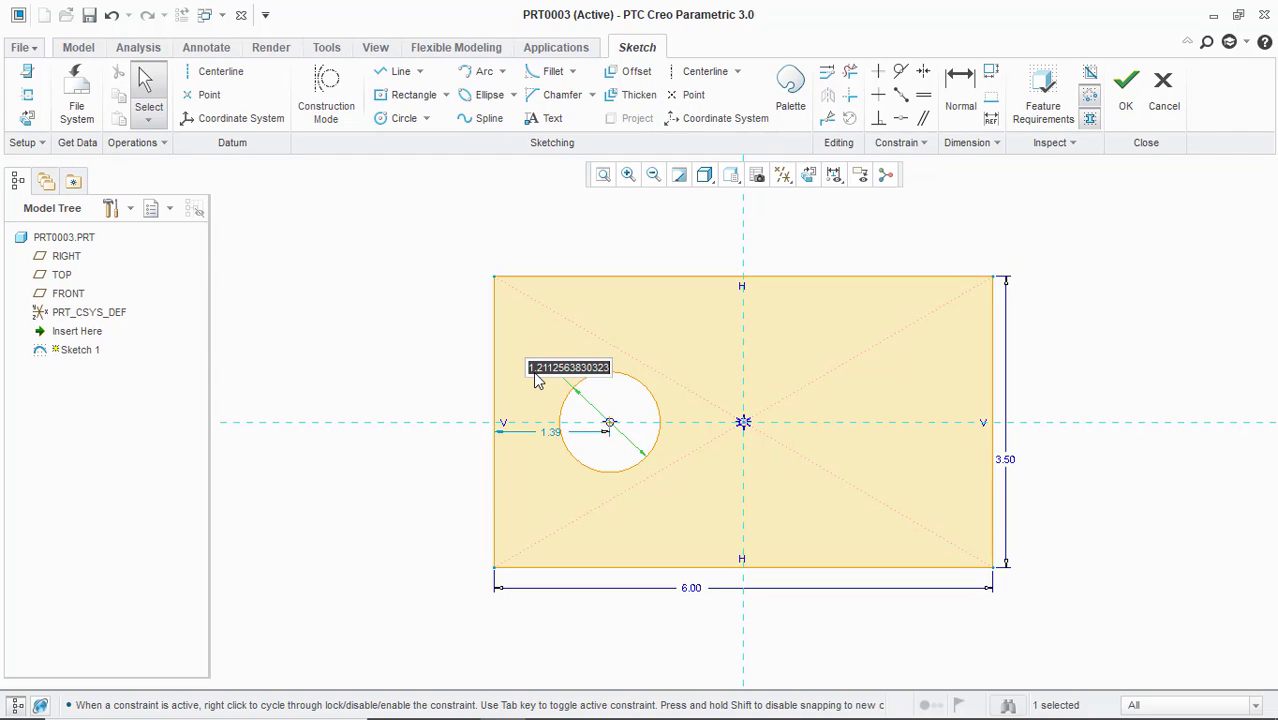
{"action": "type", "text": "1"}
{"action": "key", "text": "Return"}
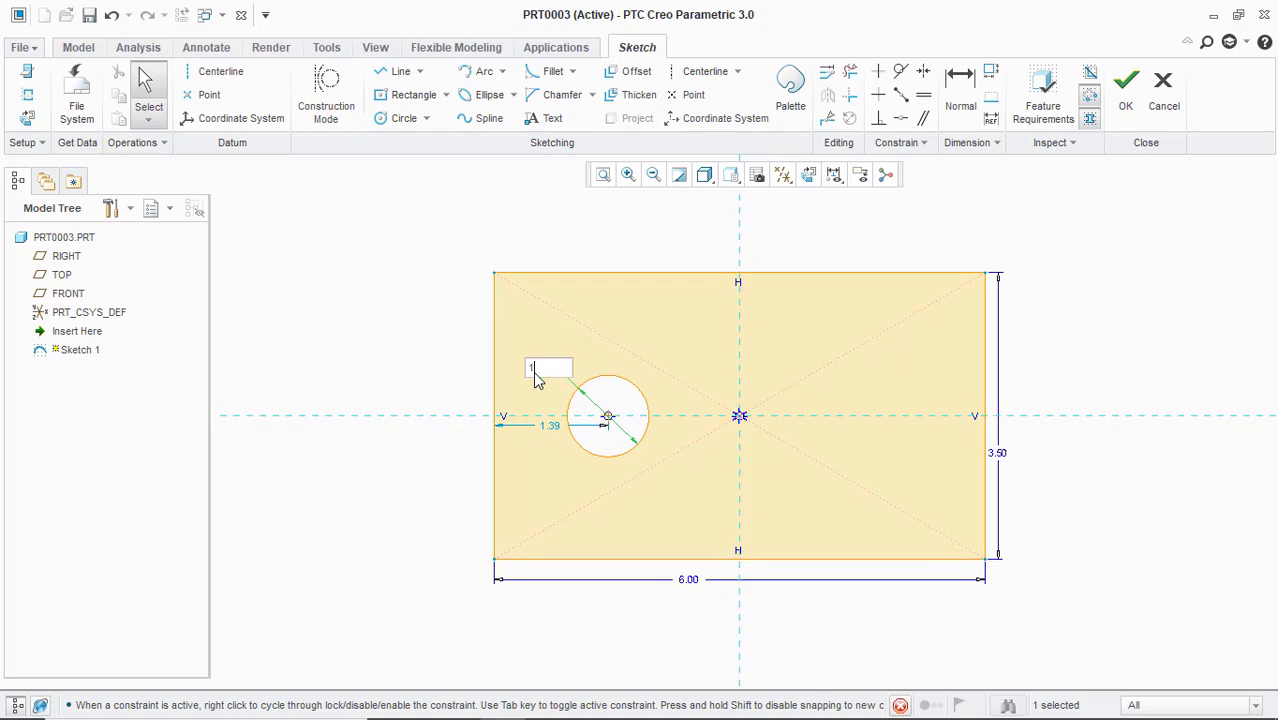
{"action": "scroll", "coordinate": [776, 410], "scroll_direction": "up", "scroll_amount": 2}
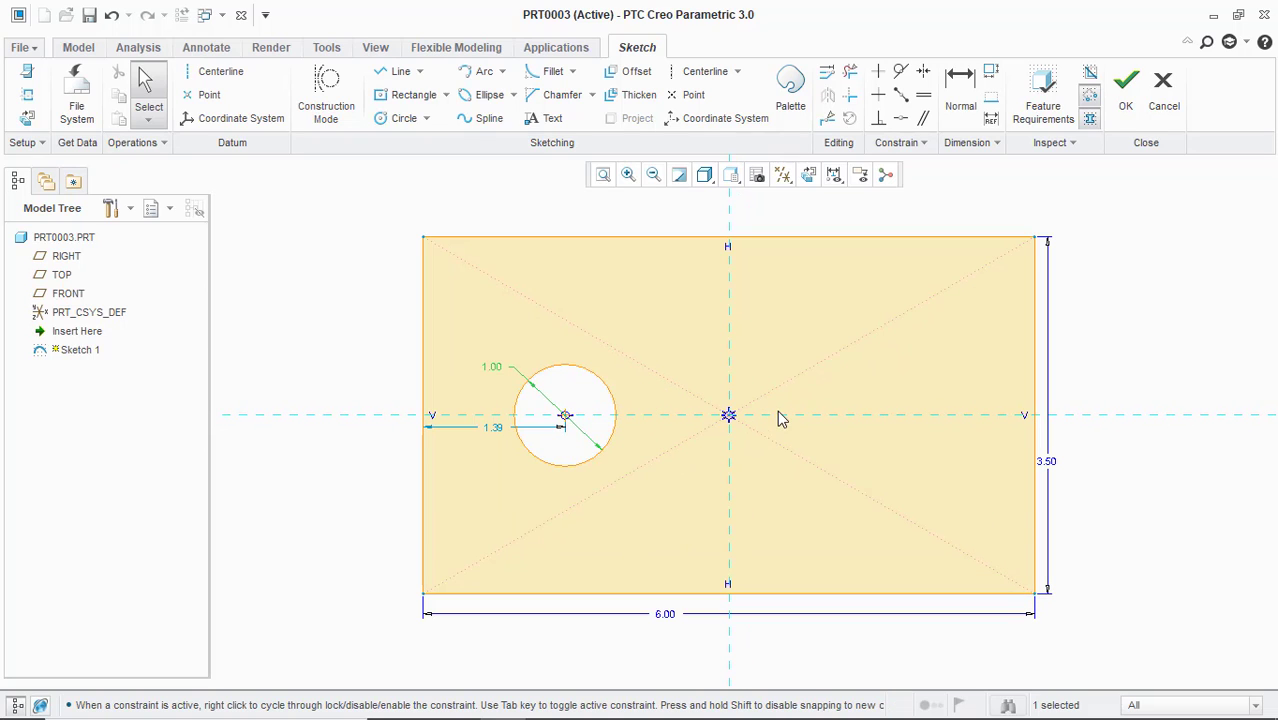
{"action": "double_click", "coordinate": [495, 430]}
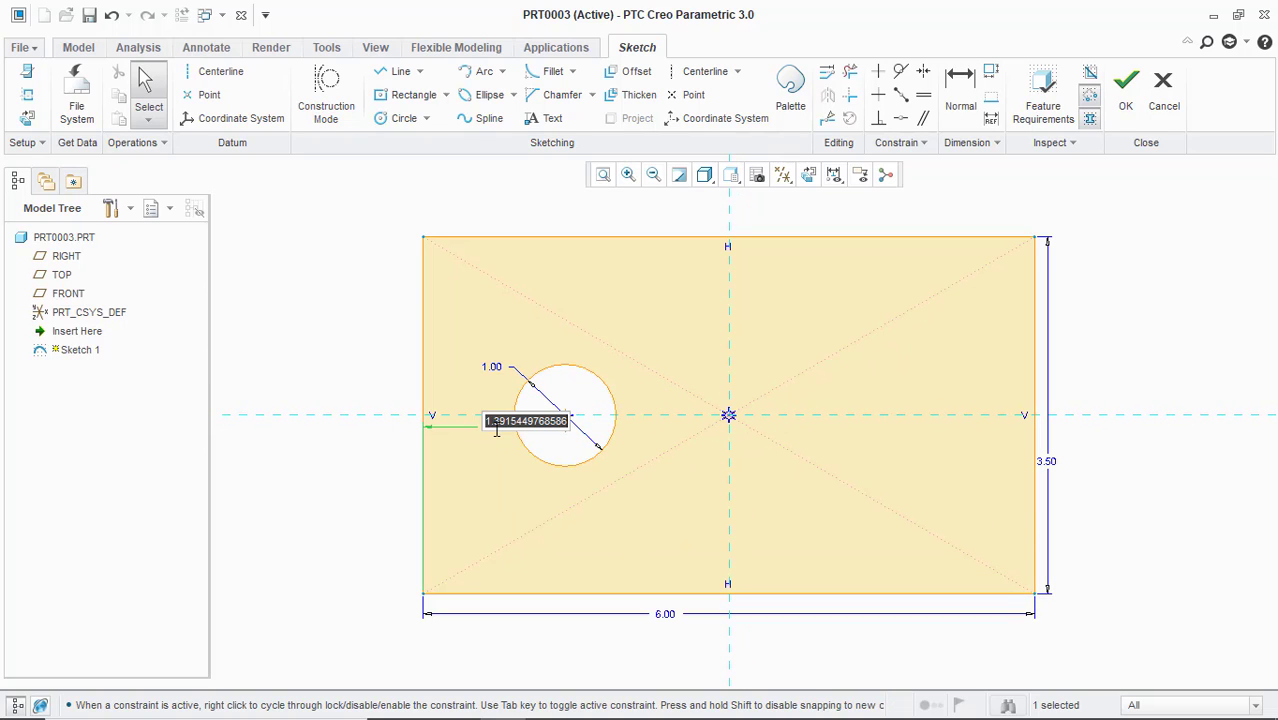
{"action": "type", "text": "1.5"}
{"action": "key", "text": "Return"}
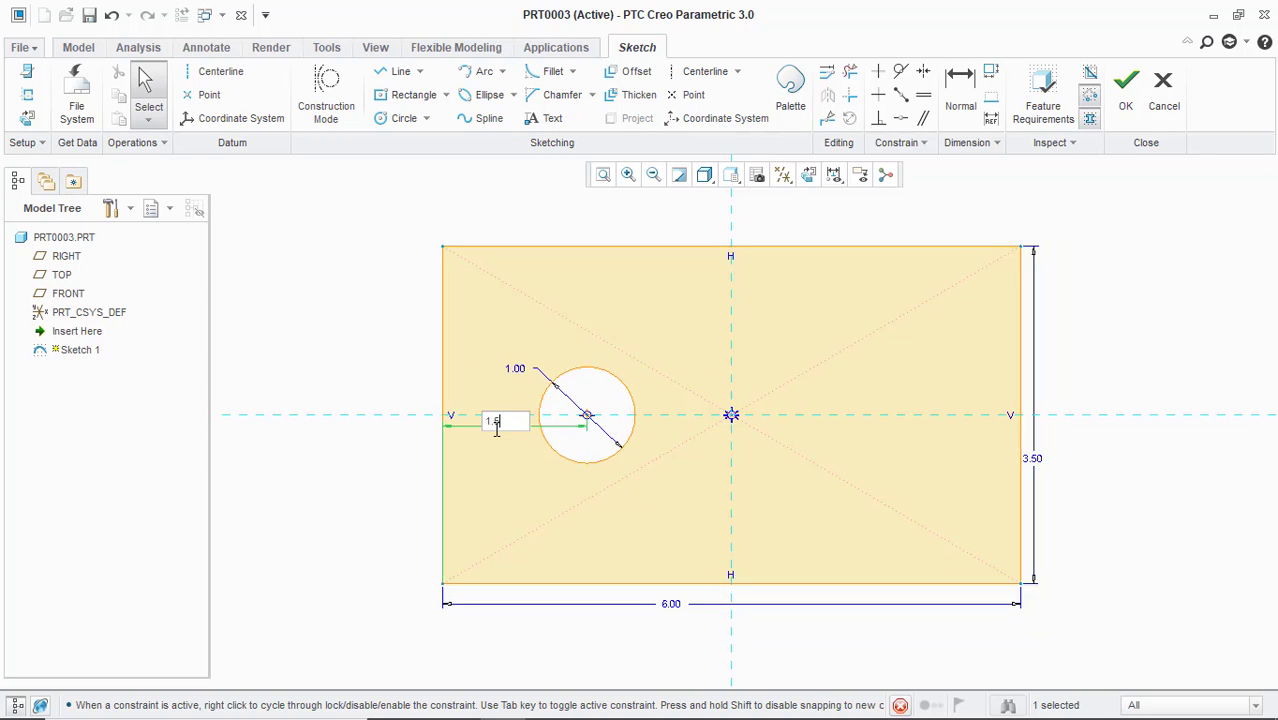
{"action": "left_click", "coordinate": [866, 414]}
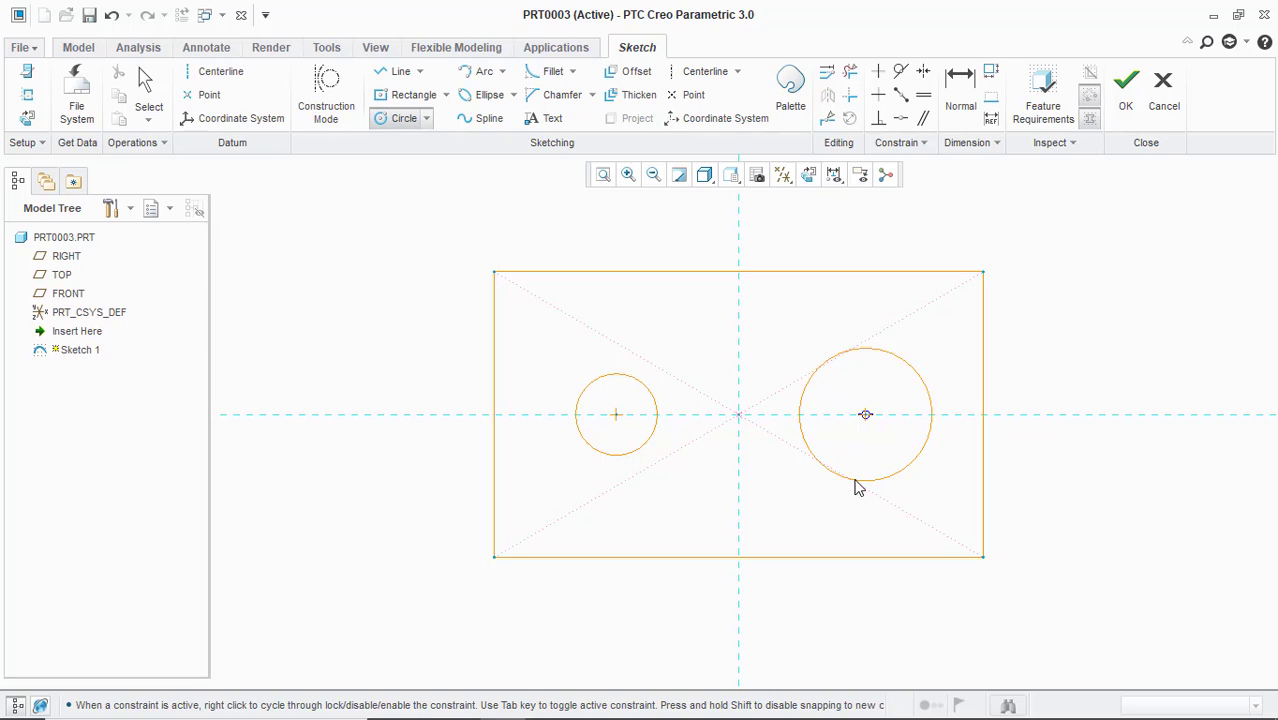
{"action": "left_click", "coordinate": [852, 460]}
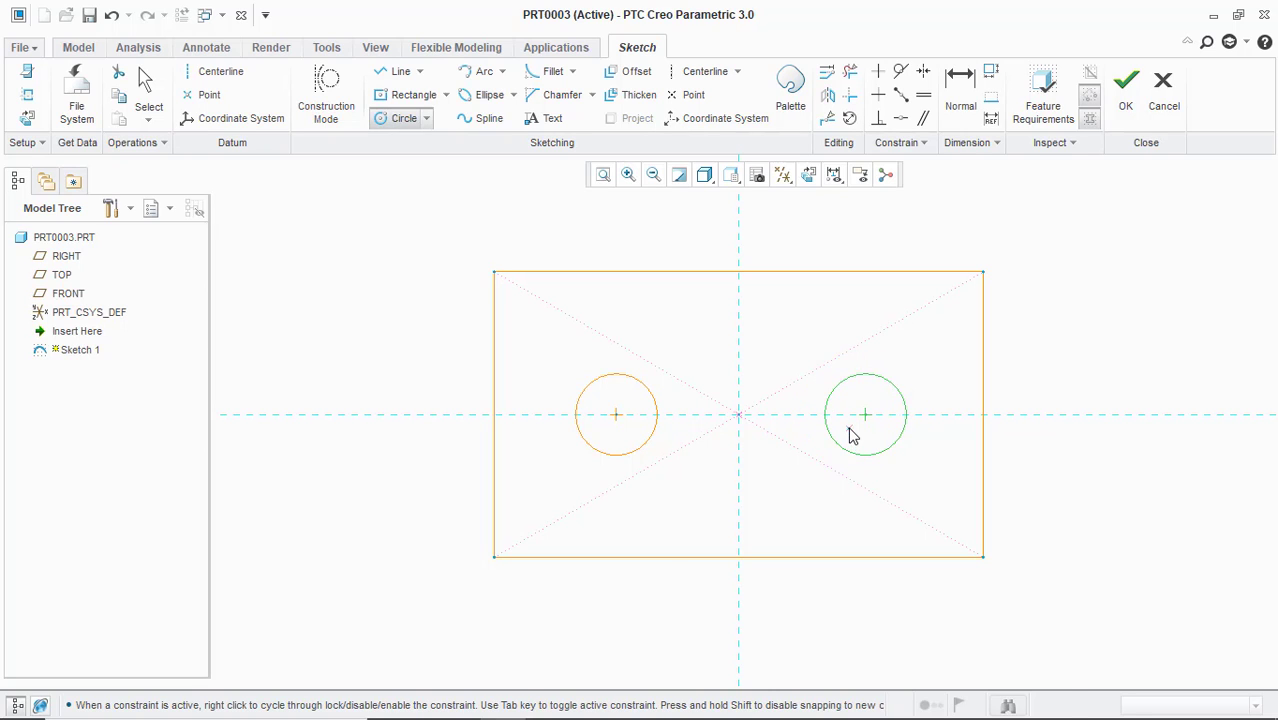
{"action": "middle_click", "coordinate": [855, 436]}
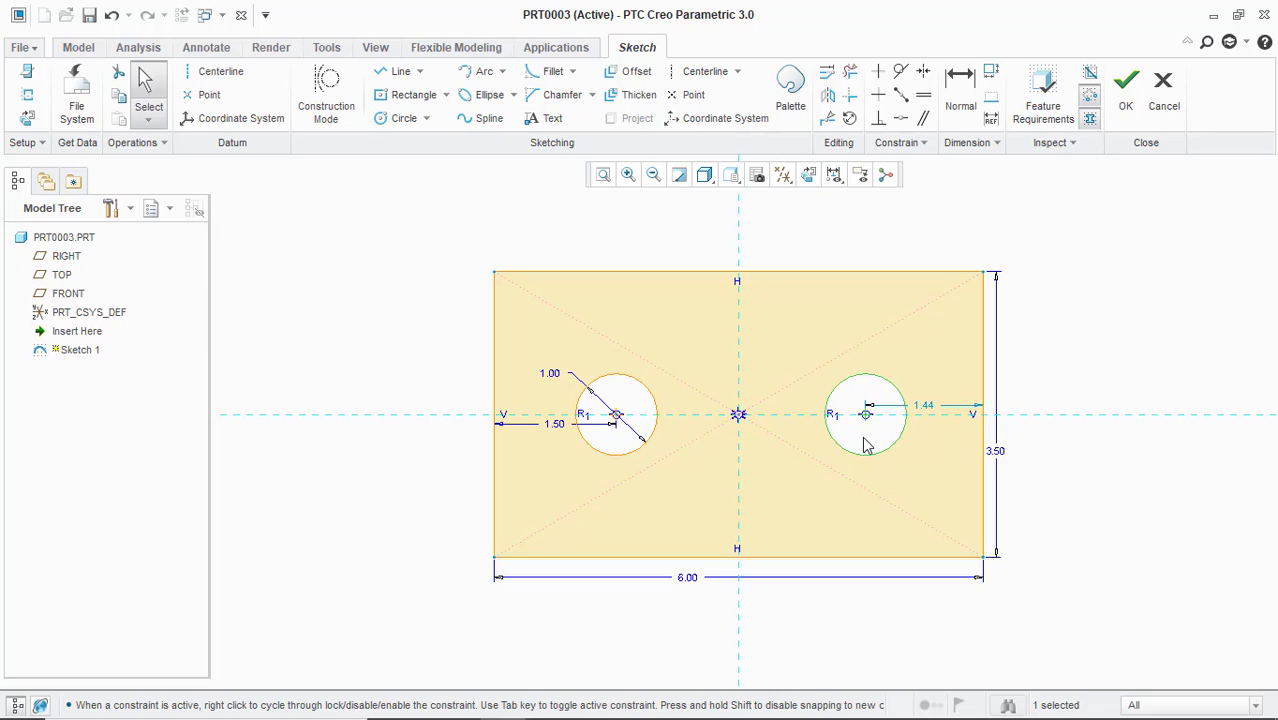
{"action": "key", "text": "Delete"}
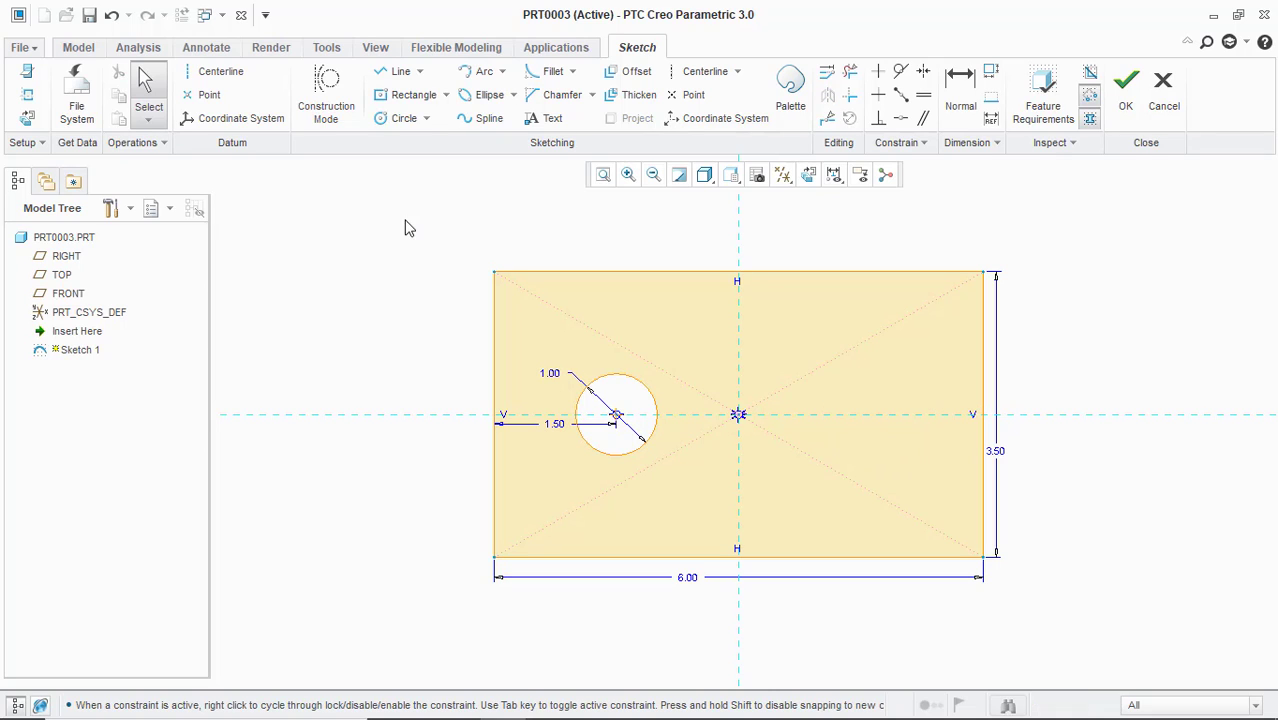
Sketch a second circle with equal radius on the horizontal reference, centered about 1.37 from the rectangle's right edge
{"action": "left_click", "coordinate": [395, 118]}
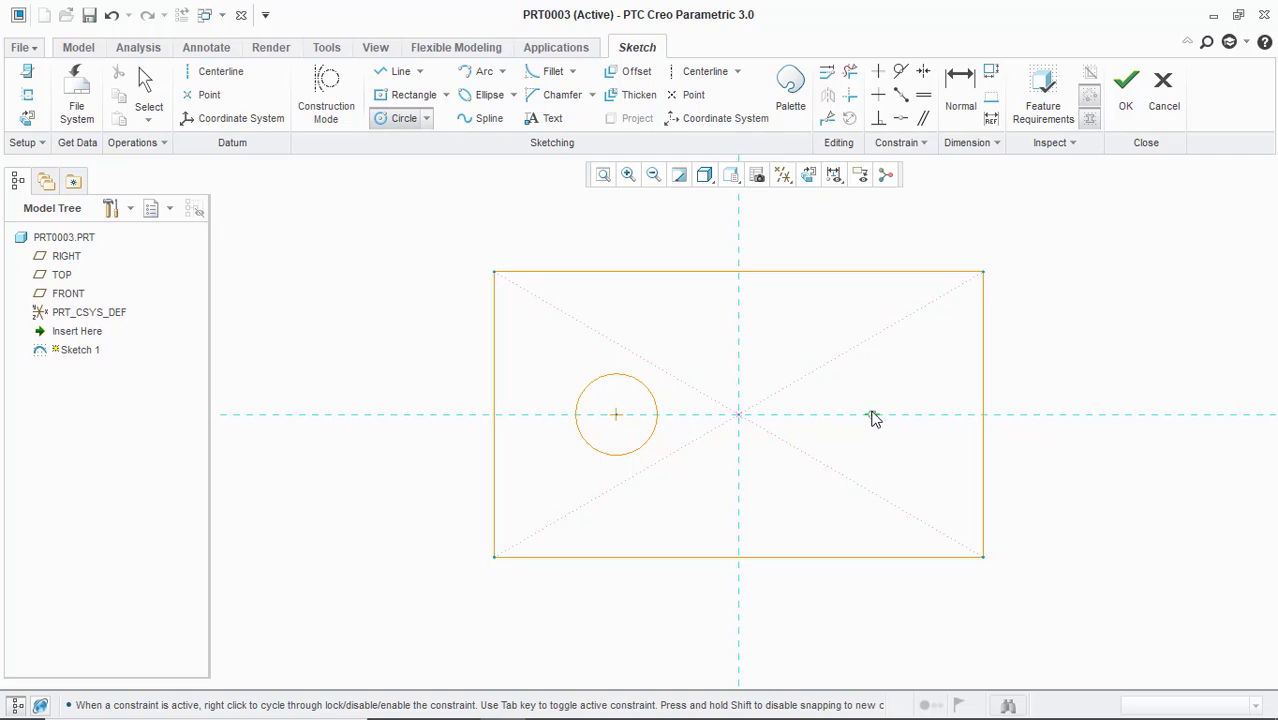
{"action": "left_click", "coordinate": [871, 414]}
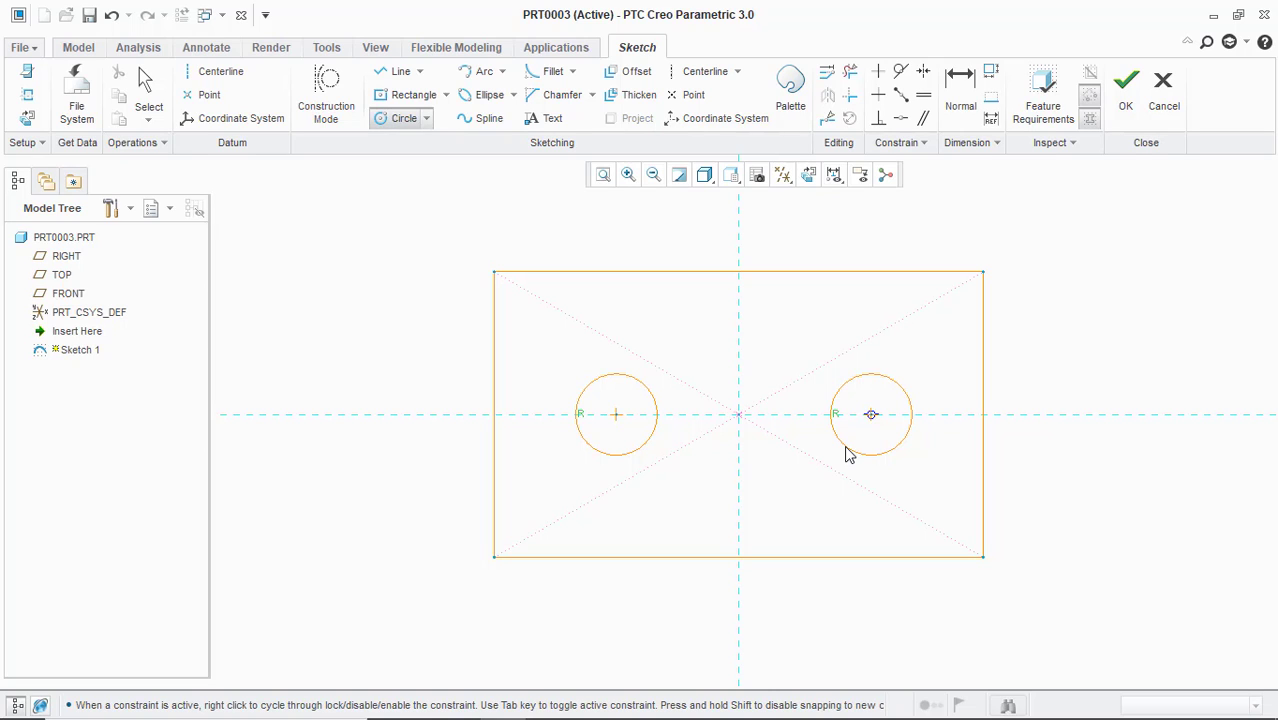
{"action": "left_click", "coordinate": [847, 455]}
{"action": "scroll", "coordinate": [927, 406], "scroll_direction": "down", "scroll_amount": 2}
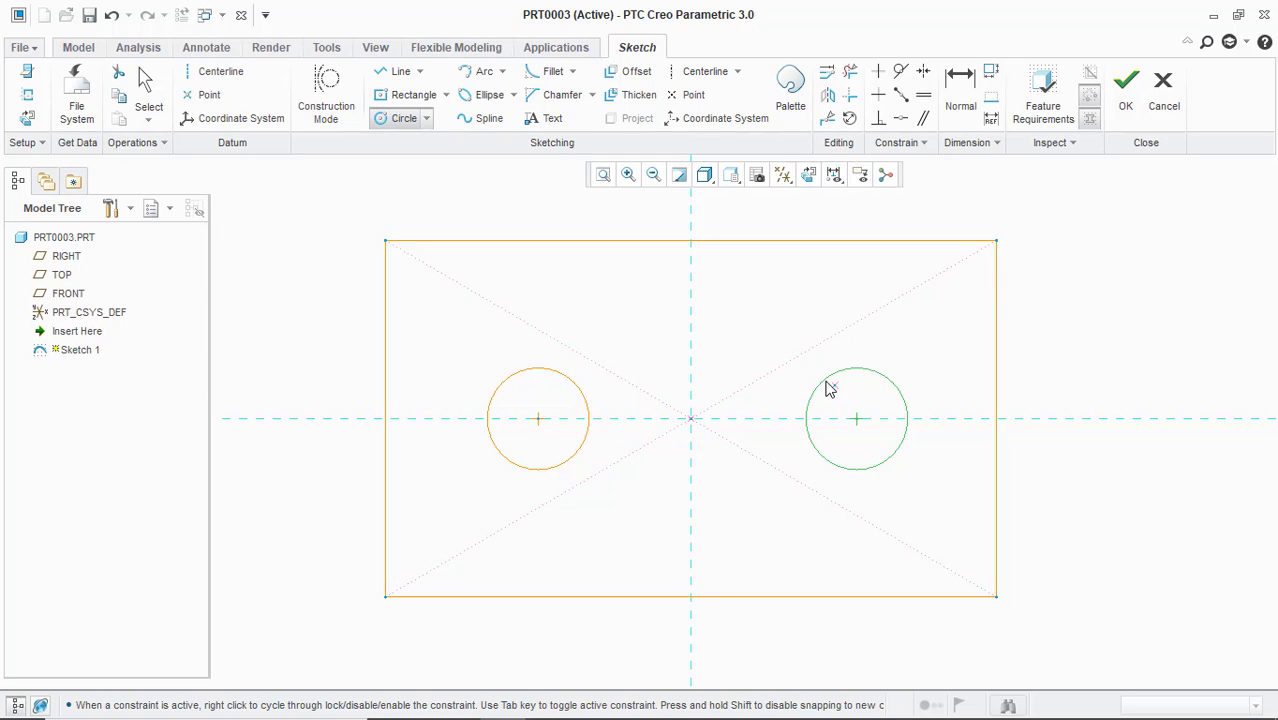
{"action": "middle_click", "coordinate": [945, 421]}
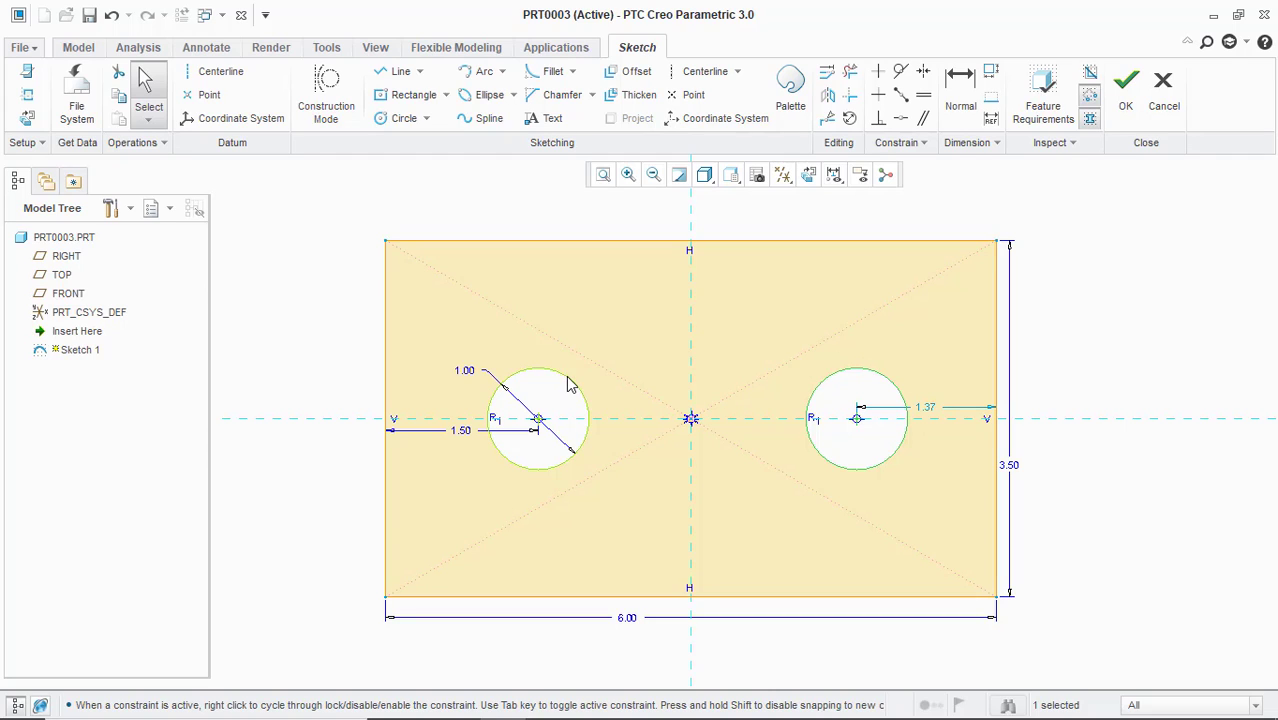
Test the equal-radius constraint by setting the left circle's diameter to 2 and returning it to 1
{"action": "double_click", "coordinate": [465, 370]}
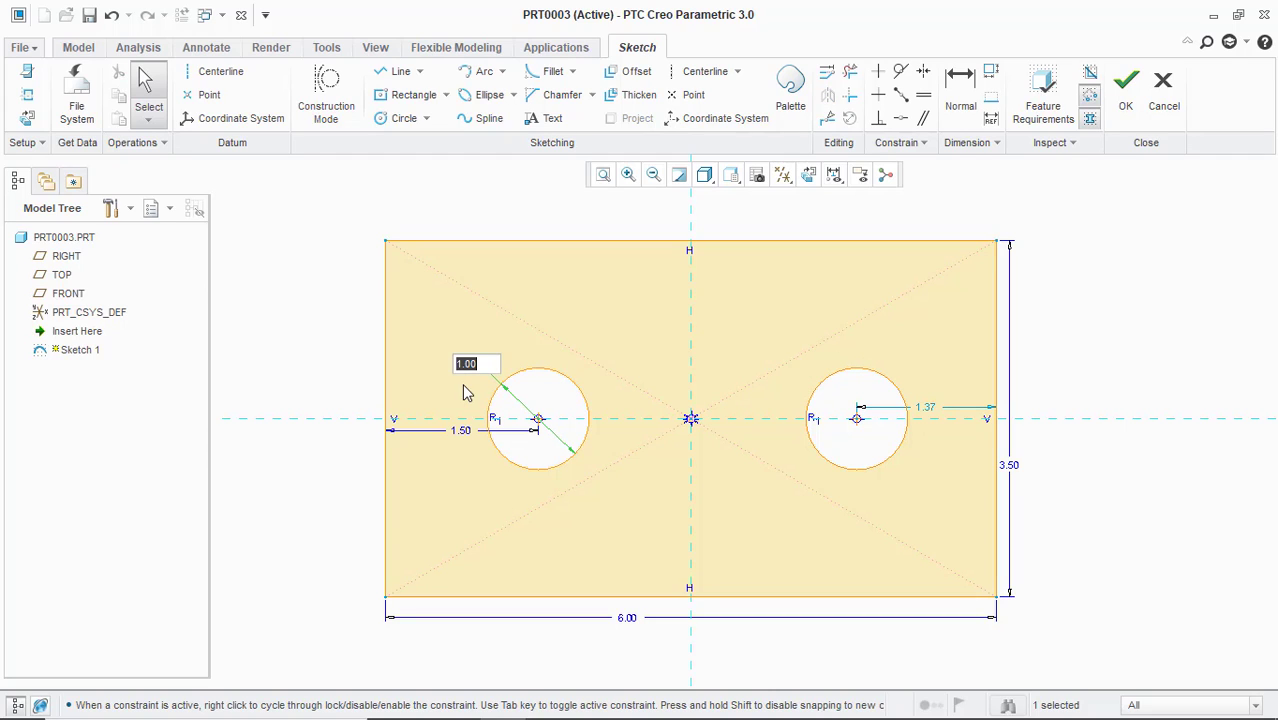
{"action": "key", "text": "Return"}
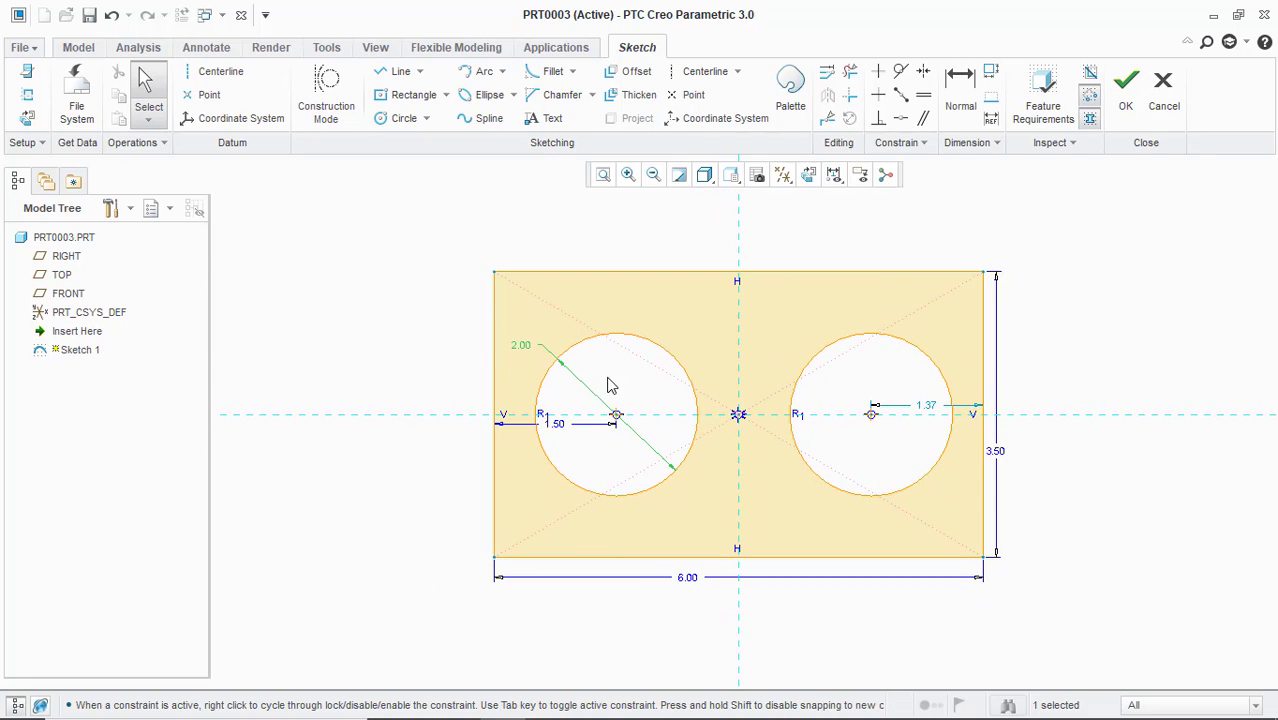
{"action": "double_click", "coordinate": [513, 346]}
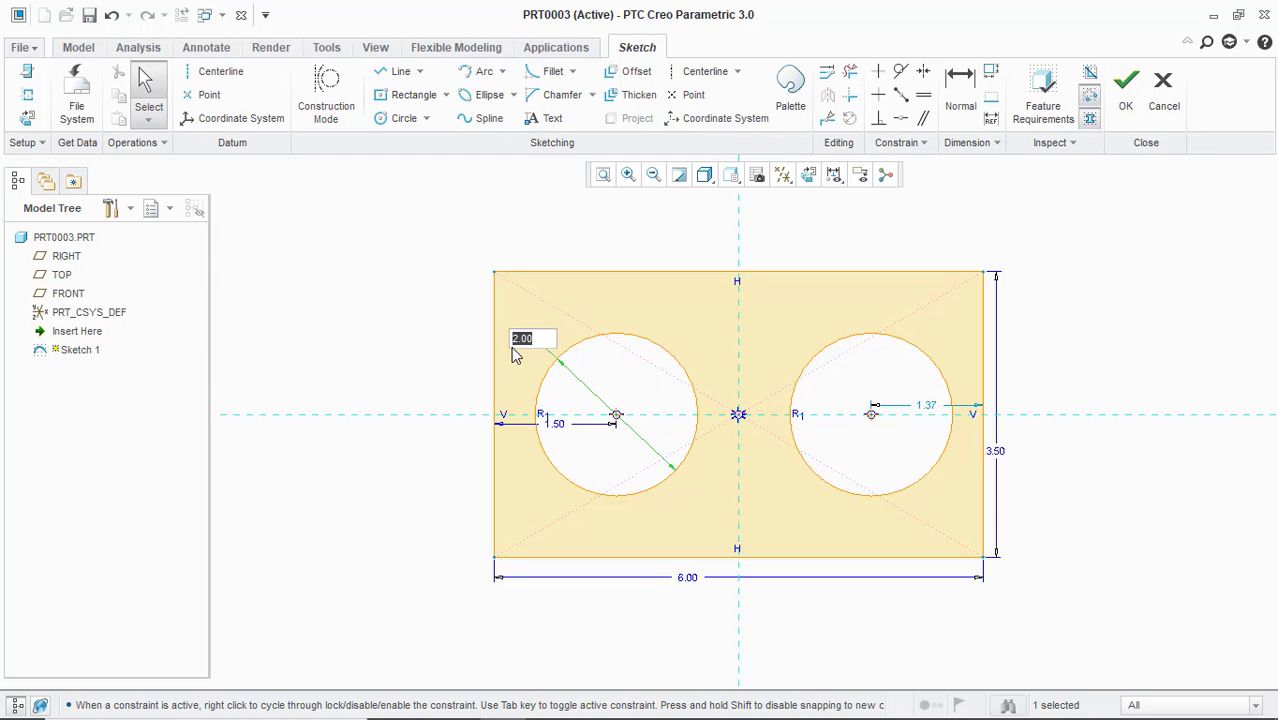
{"action": "type", "text": "1"}
{"action": "key", "text": "Return"}
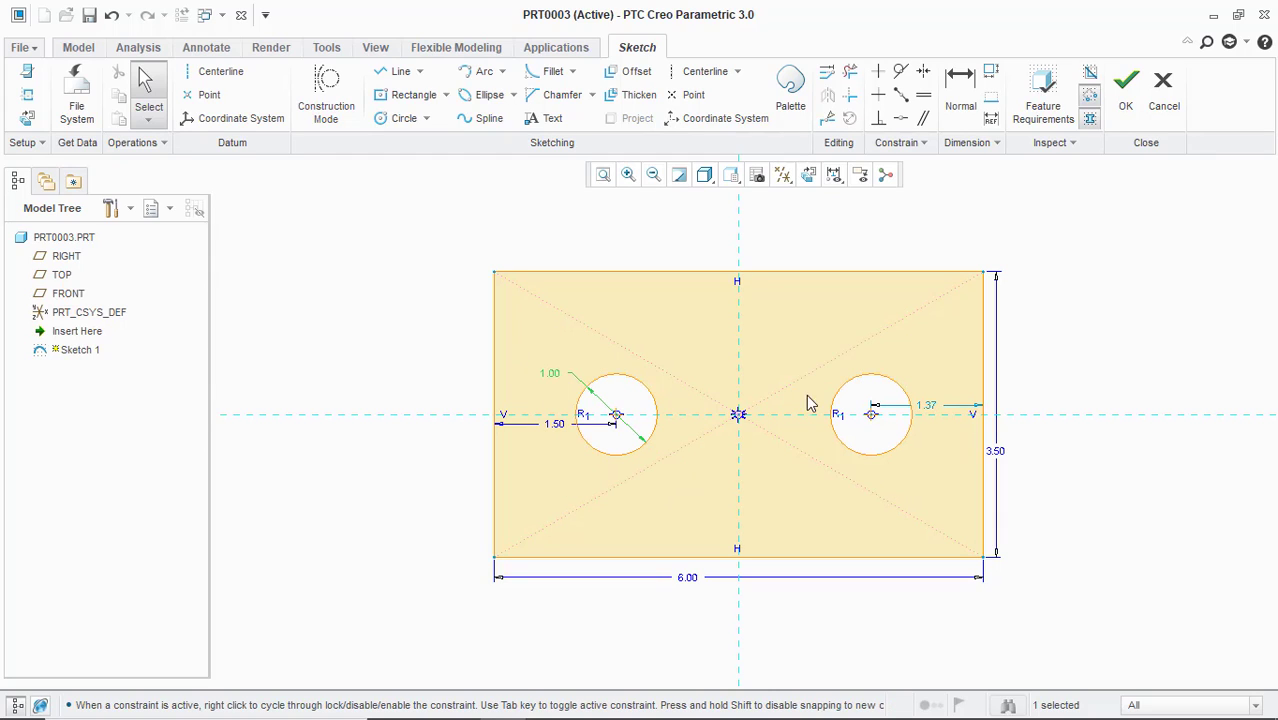
Set the distance from the right circle's center to the rectangle's right edge to 1.5
{"action": "double_click", "coordinate": [933, 405]}
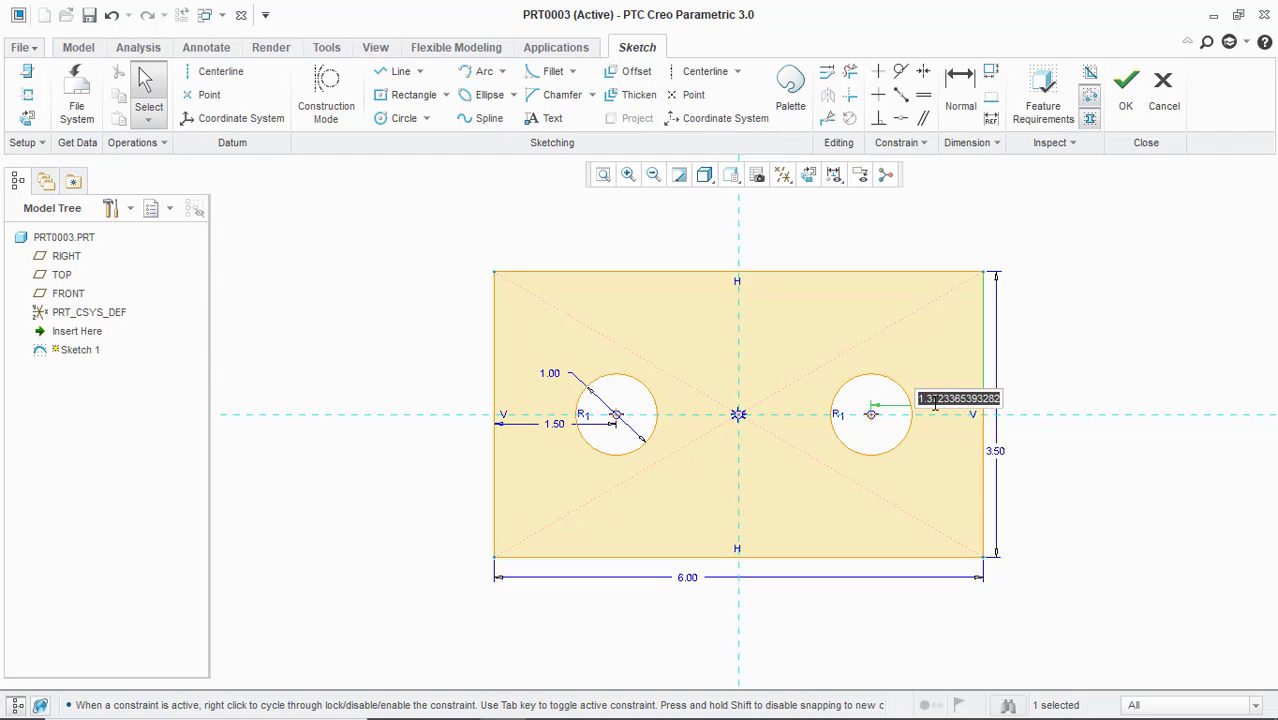
{"action": "type", "text": "1.5"}
{"action": "key", "text": "Return"}
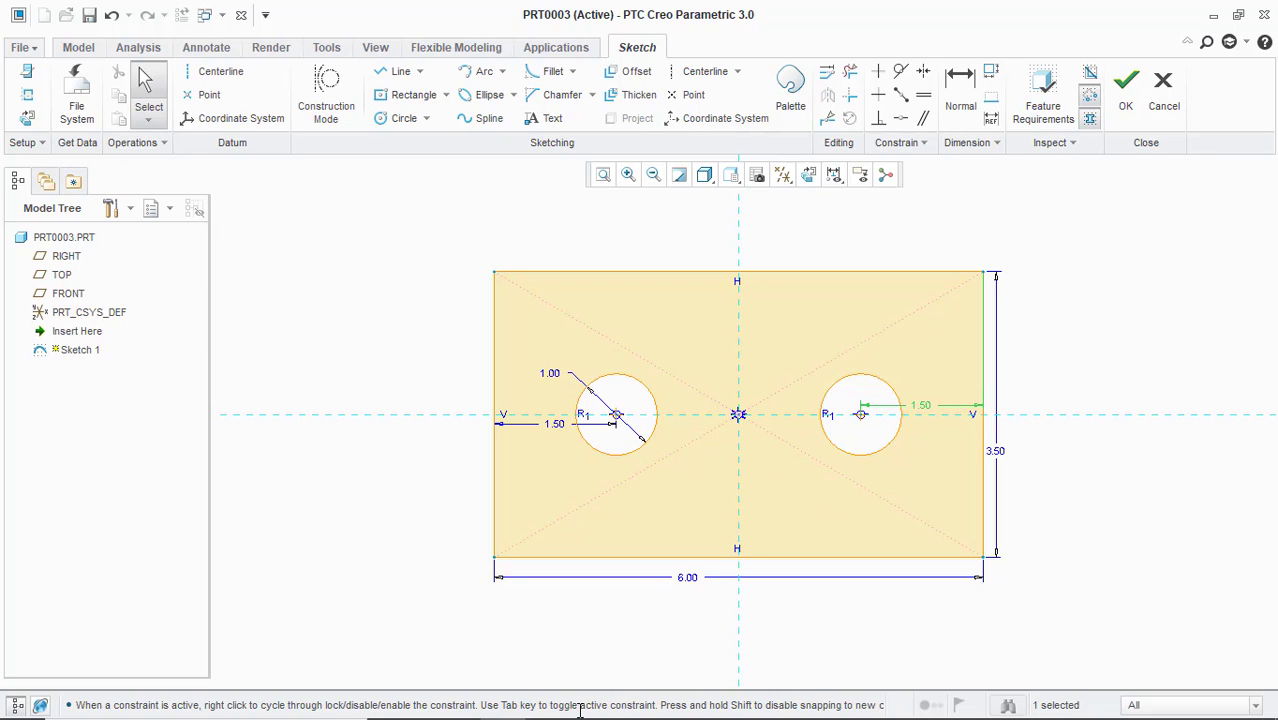
Check the sketch against the reference drawing Ex 4.png in Photos, and finish the sketch
{"action": "left_click", "coordinate": [456, 712]}
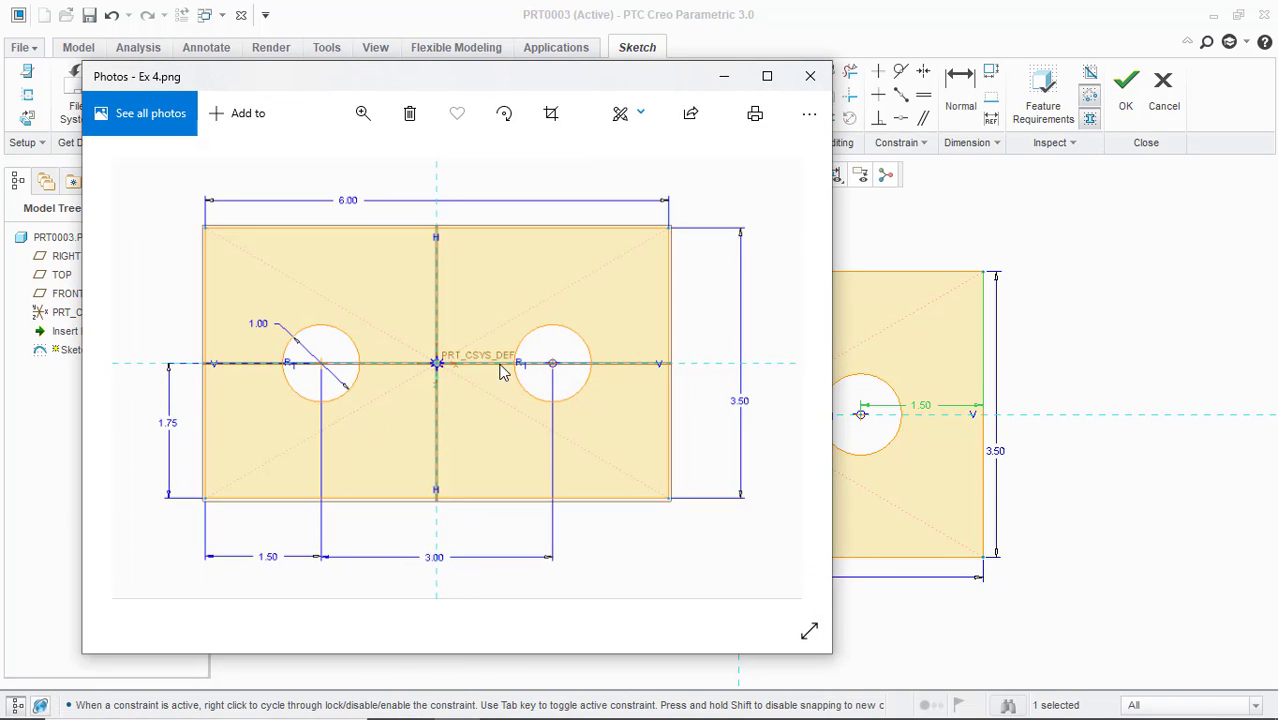
{"action": "left_click", "coordinate": [724, 77]}
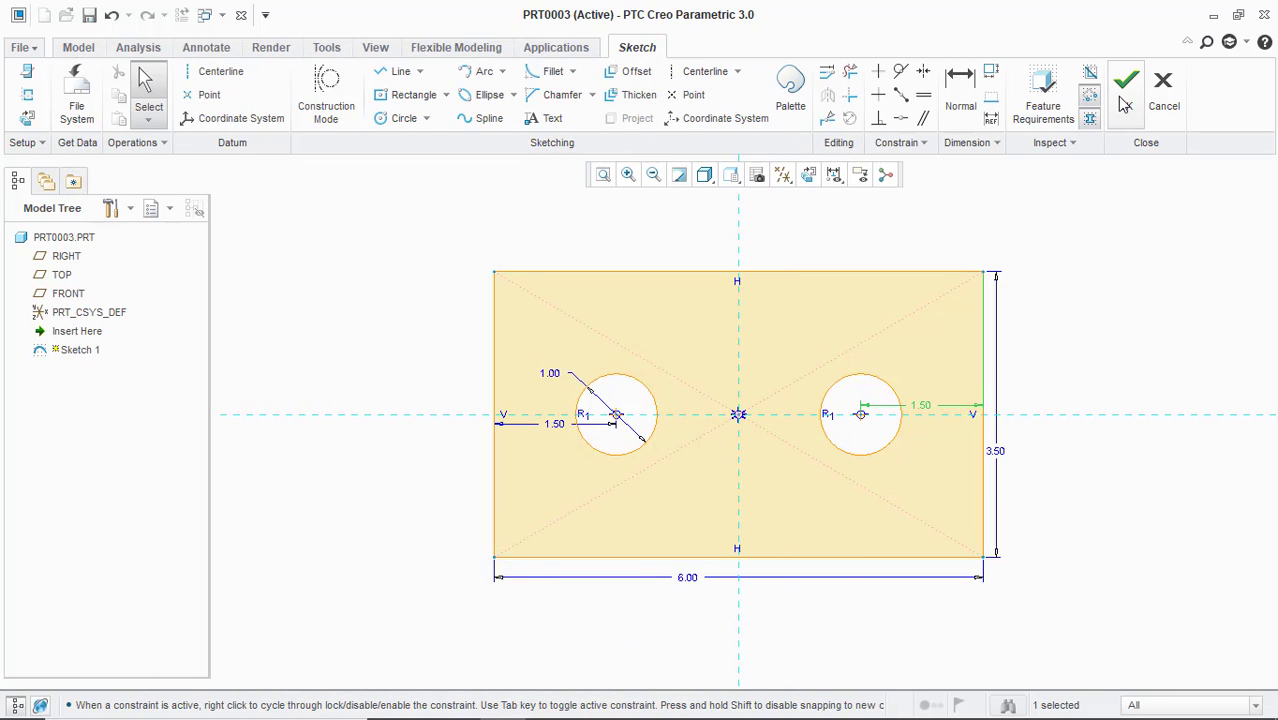
{"action": "left_click", "coordinate": [1125, 98]}
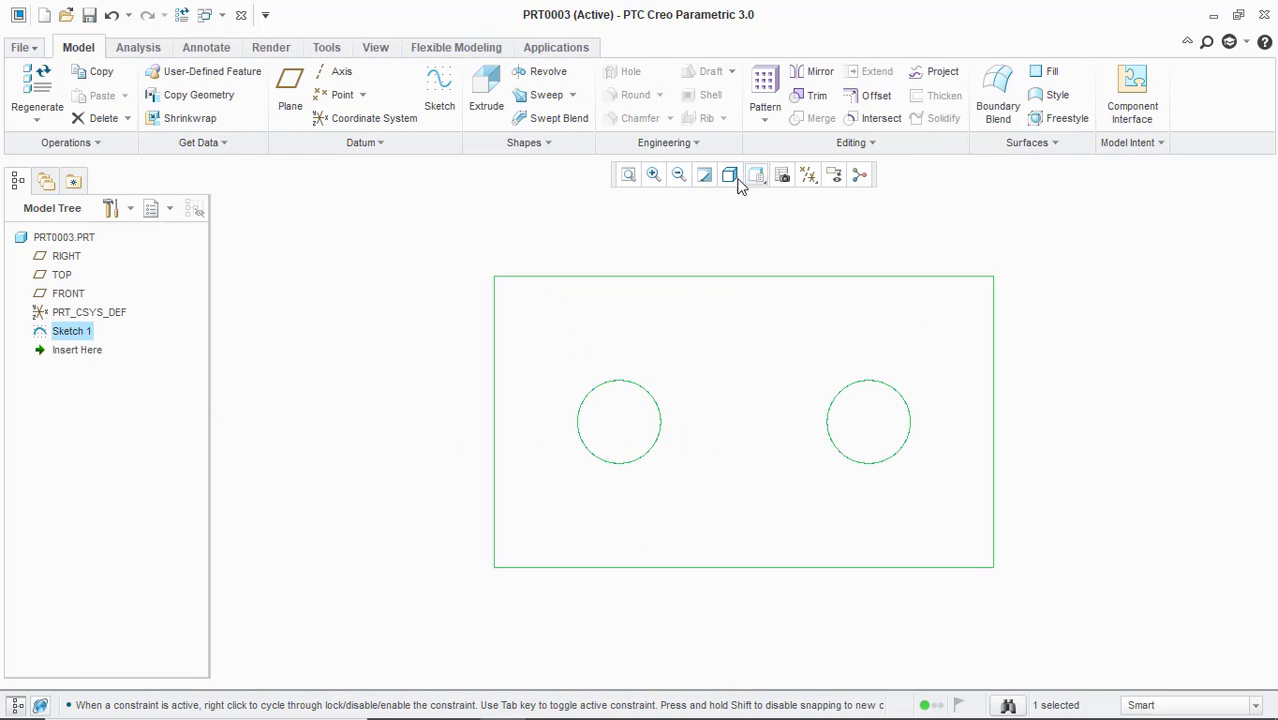
Extrude the plate sketch with its two holes to a depth of 2
{"action": "left_click", "coordinate": [757, 176]}
{"action": "left_click", "coordinate": [714, 208]}
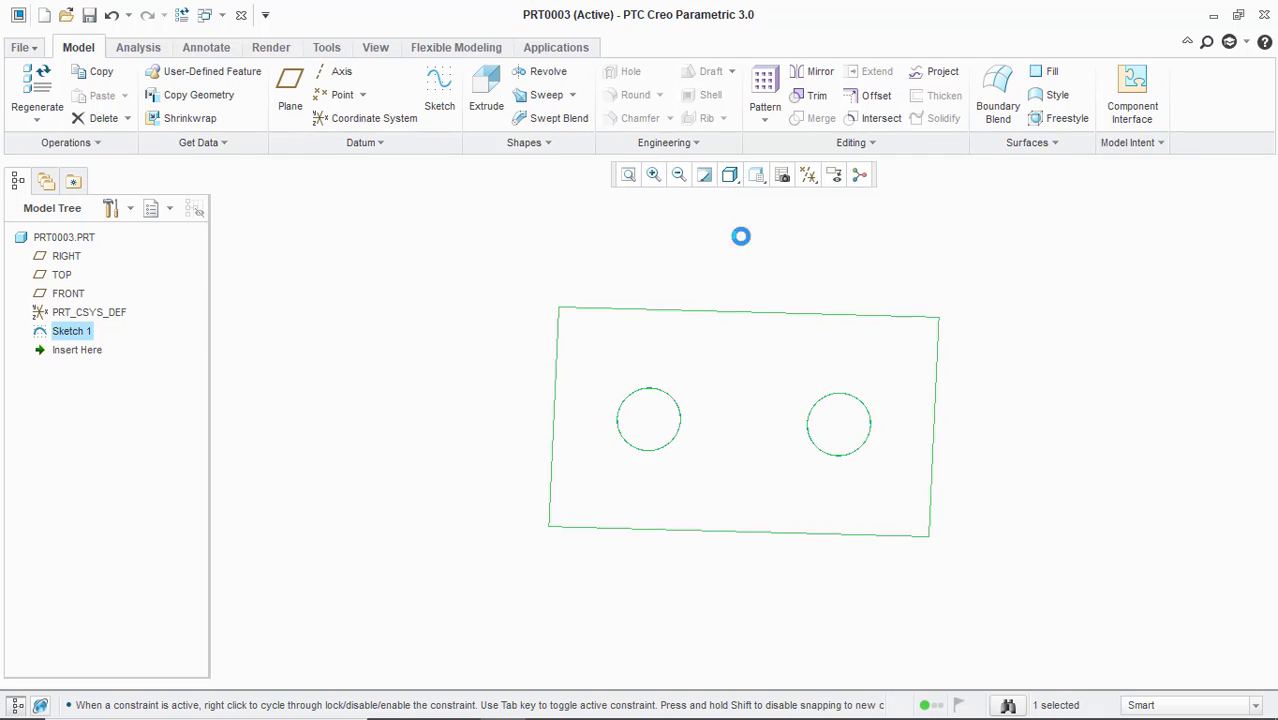
{"action": "left_click", "coordinate": [484, 95]}
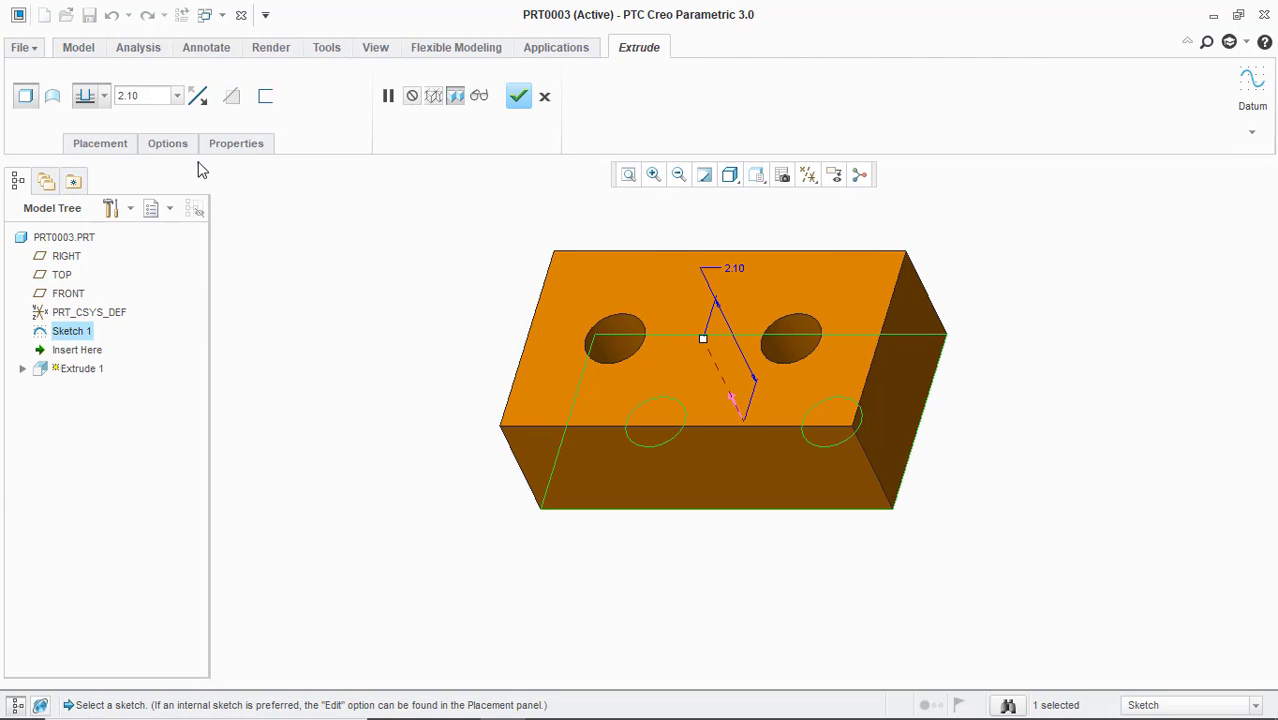
{"action": "left_click", "coordinate": [152, 95]}
{"action": "type", "text": "2"}
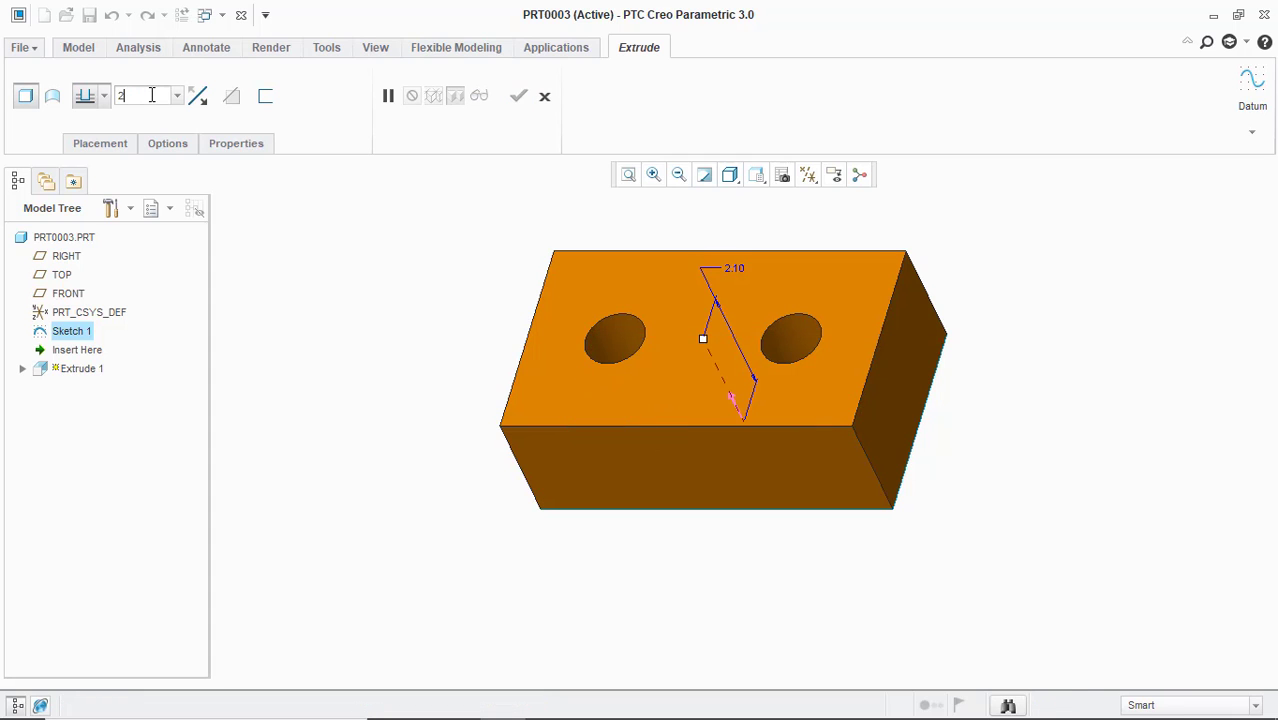
{"action": "key", "text": "Return"}
{"action": "left_click", "coordinate": [518, 95]}
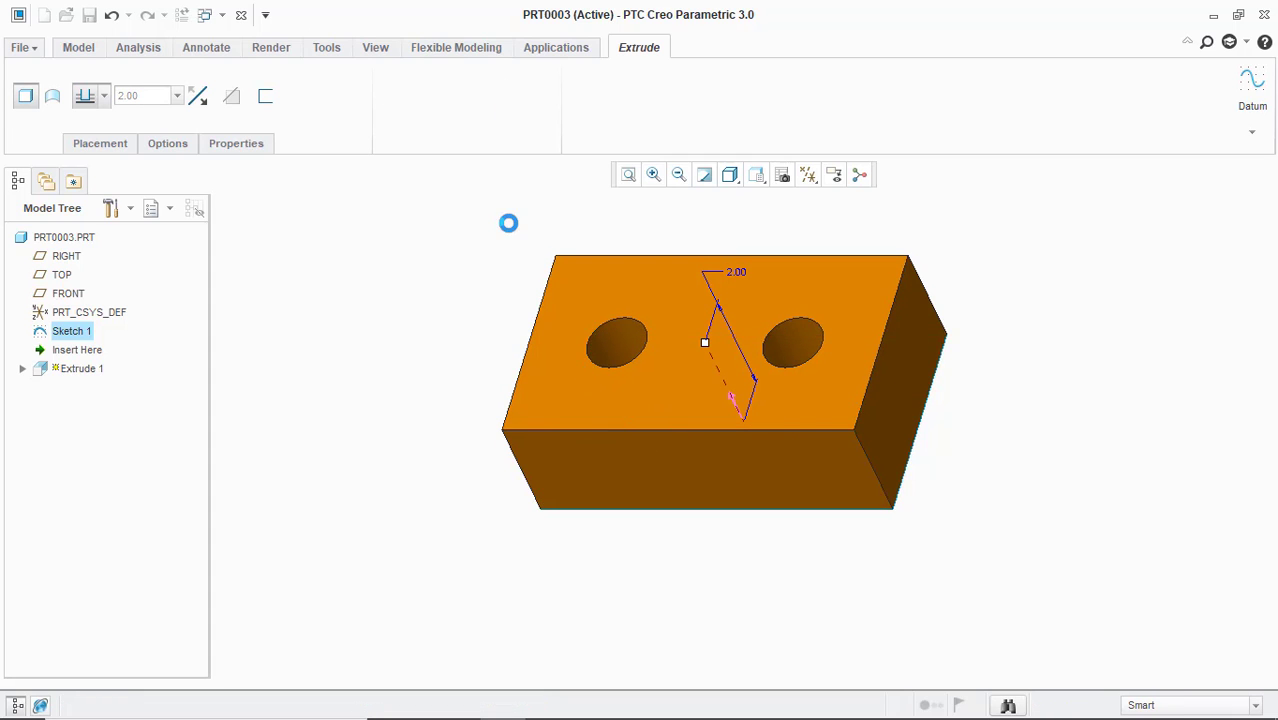
{"action": "scroll", "coordinate": [988, 229], "scroll_direction": "down", "scroll_amount": 2}
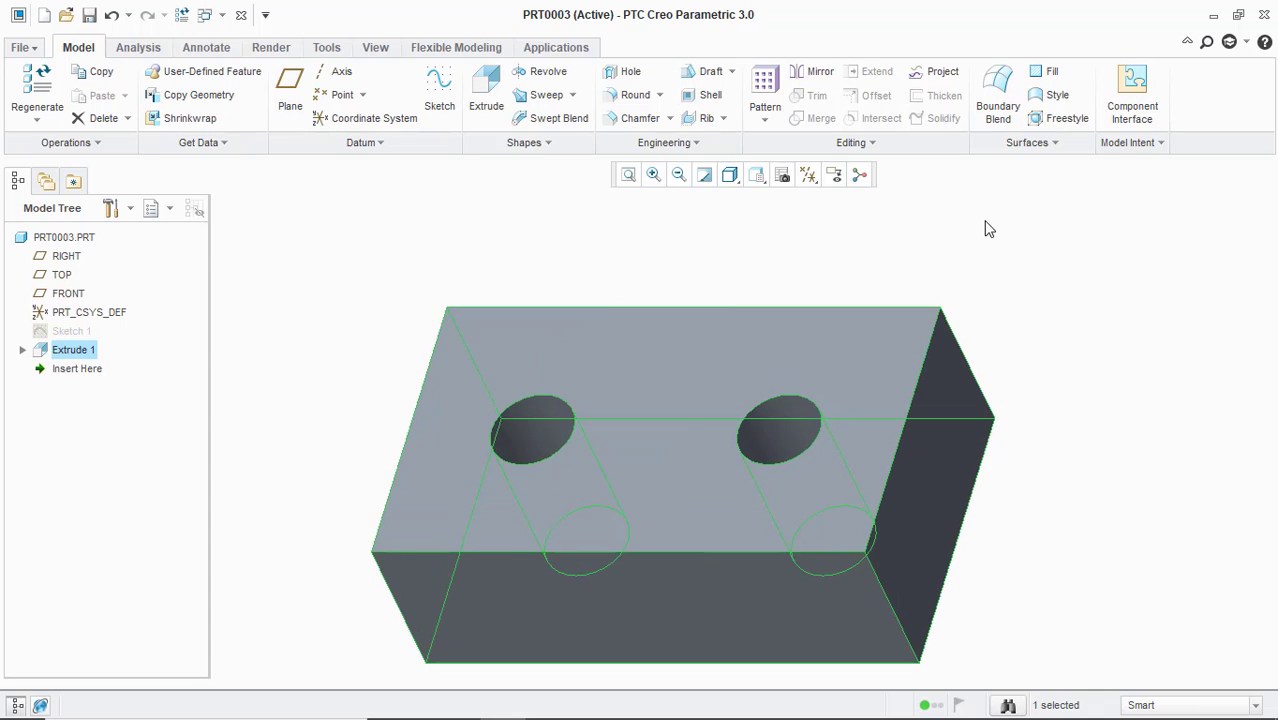
{"action": "scroll", "coordinate": [723, 296], "scroll_direction": "up", "scroll_amount": 2}
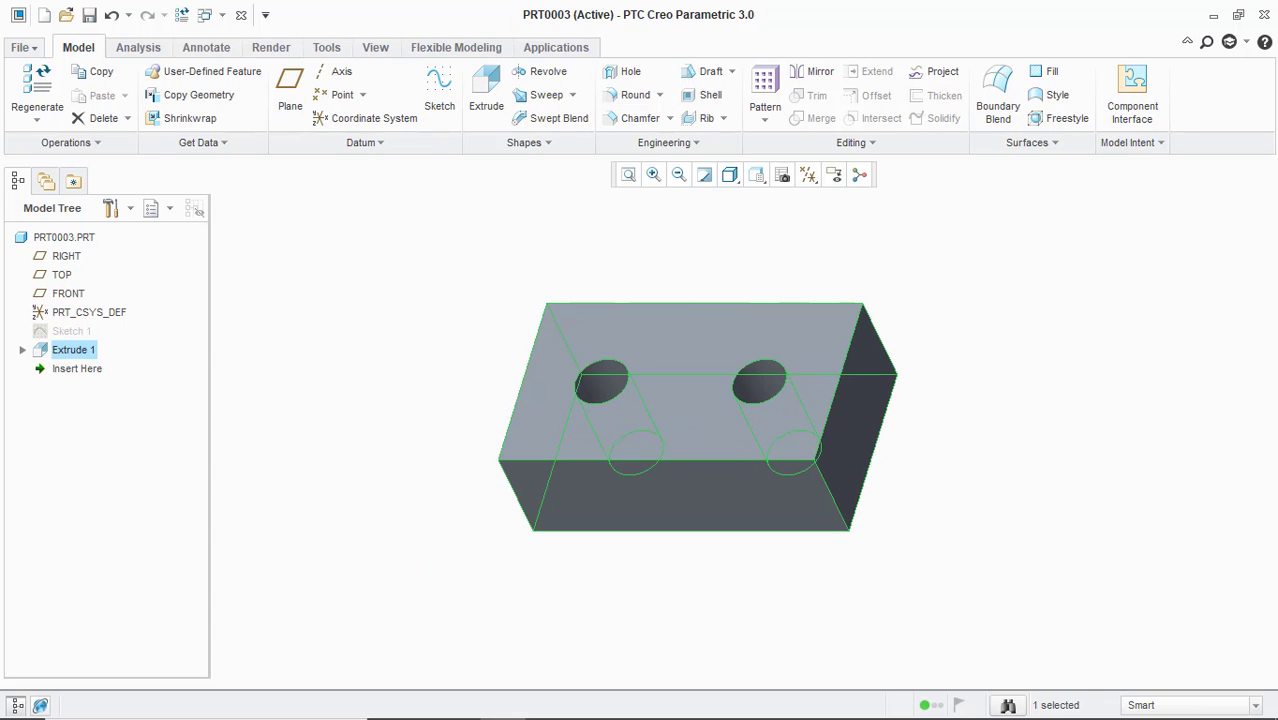
Compare the extruded plate and its features with the reference drawing Ex 4.png in Photos
{"action": "left_click", "coordinate": [456, 704]}
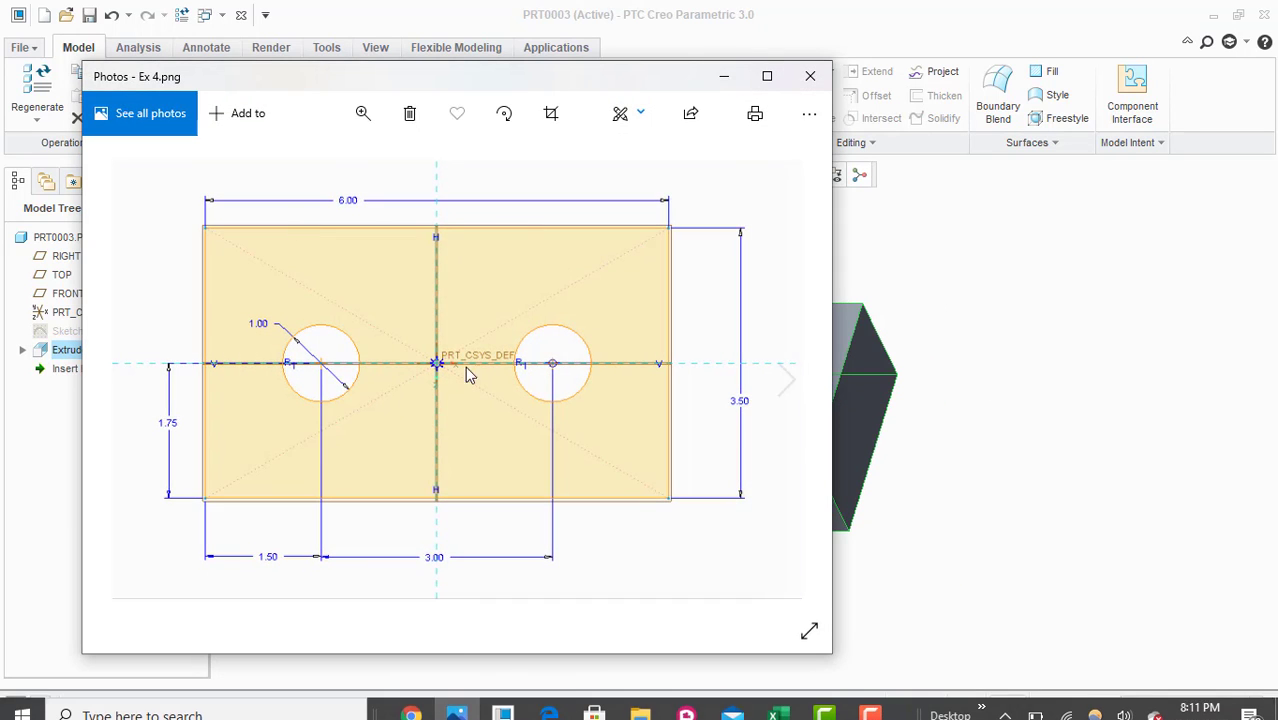
{"action": "left_click", "coordinate": [724, 76]}
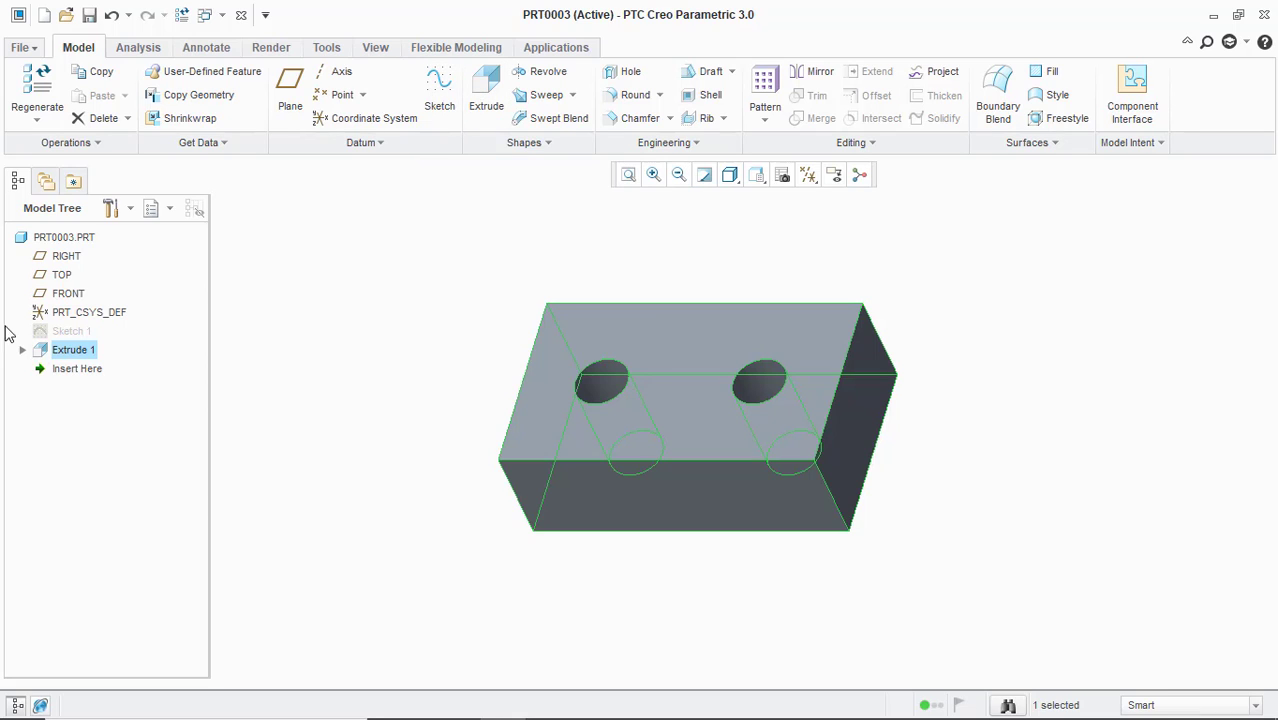
{"action": "left_click", "coordinate": [67, 334]}
{"action": "left_click", "coordinate": [66, 354]}
Start a sketch on the block's top face with the RIGHT plane as reference, and orient the view parallel to the screen
{"action": "left_click", "coordinate": [440, 100]}
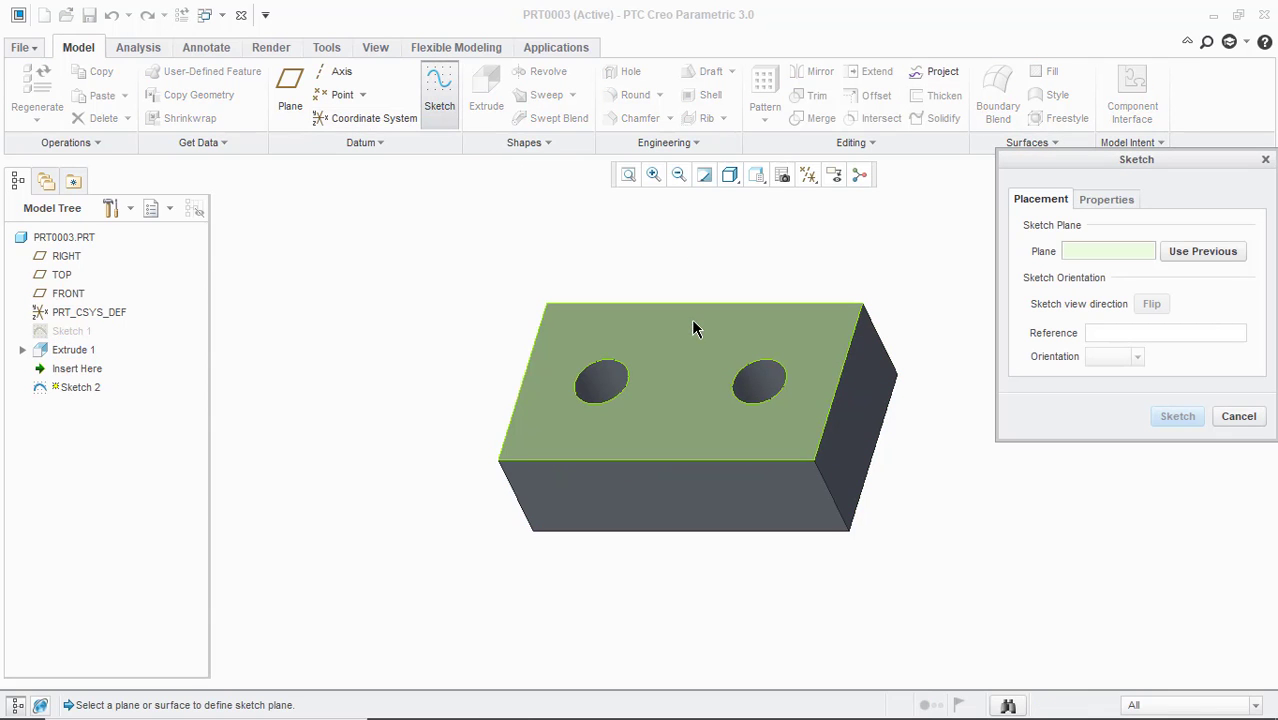
{"action": "scroll", "coordinate": [740, 265], "scroll_direction": "down", "scroll_amount": 1}
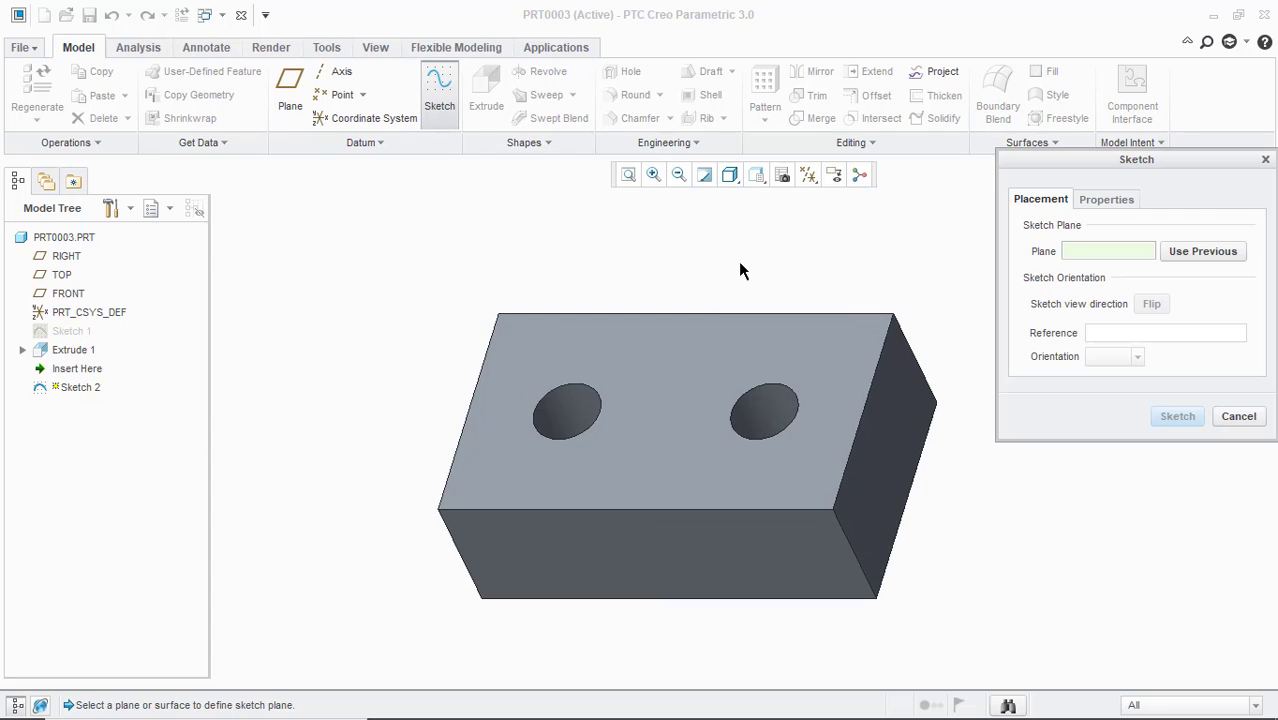
{"action": "left_click", "coordinate": [700, 343]}
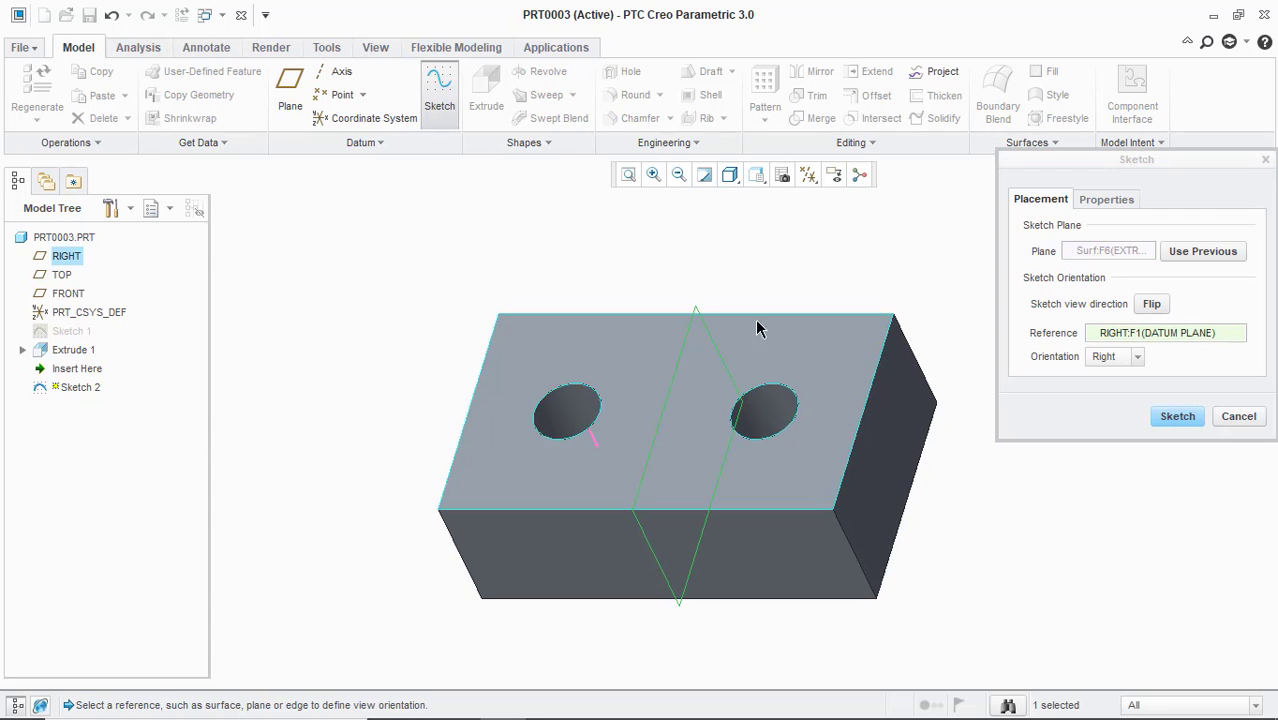
{"action": "left_click", "coordinate": [1176, 416]}
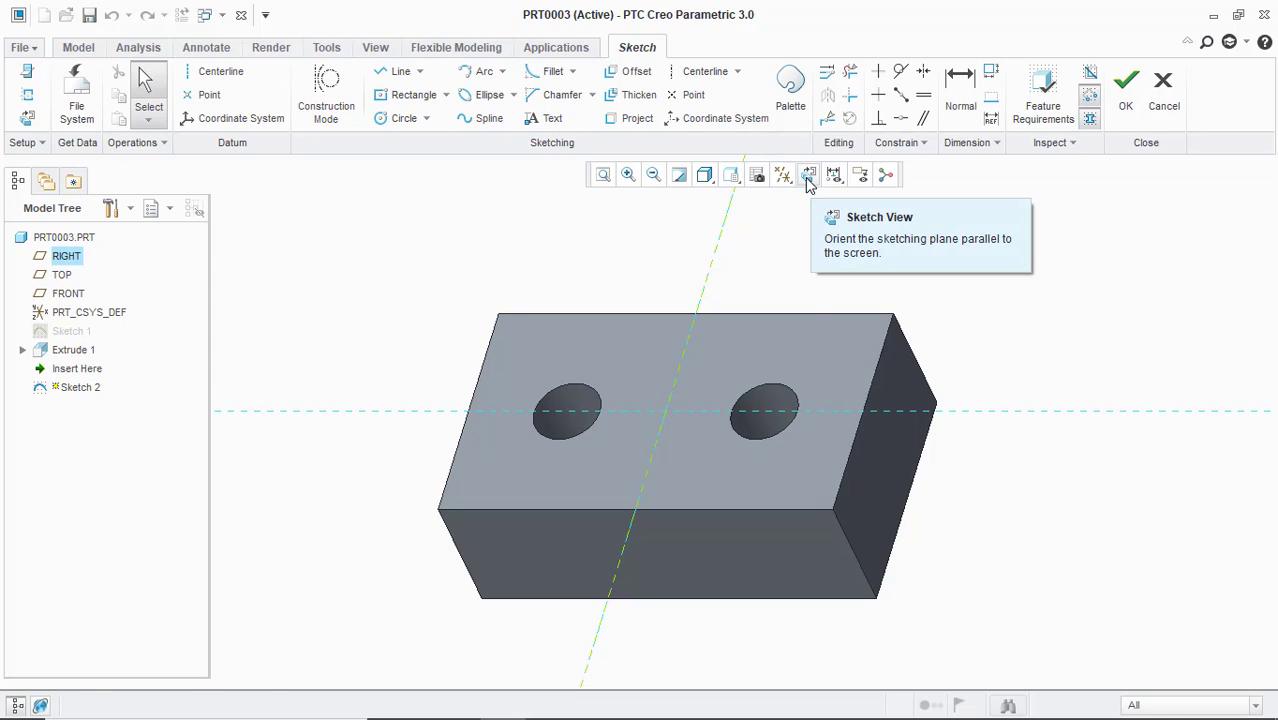
{"action": "left_click", "coordinate": [809, 184]}
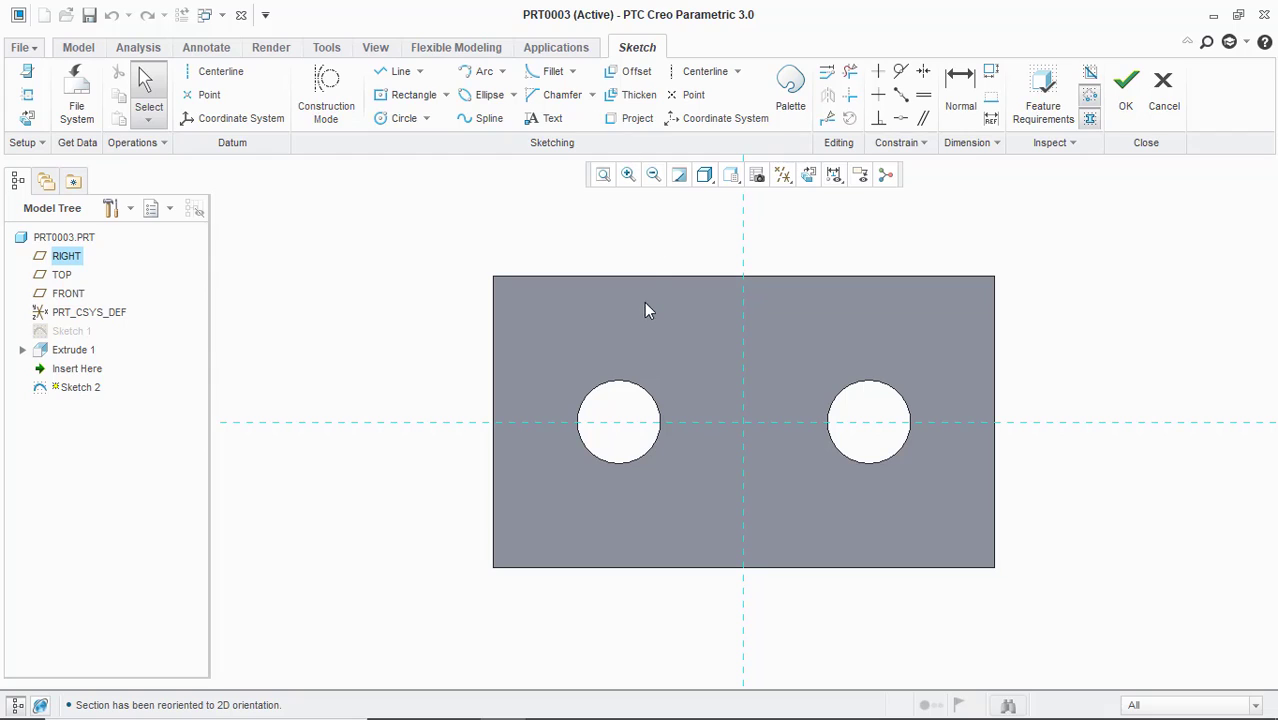
Add the block's two long edges as references for the sketch on its top face
{"action": "left_click", "coordinate": [31, 99]}
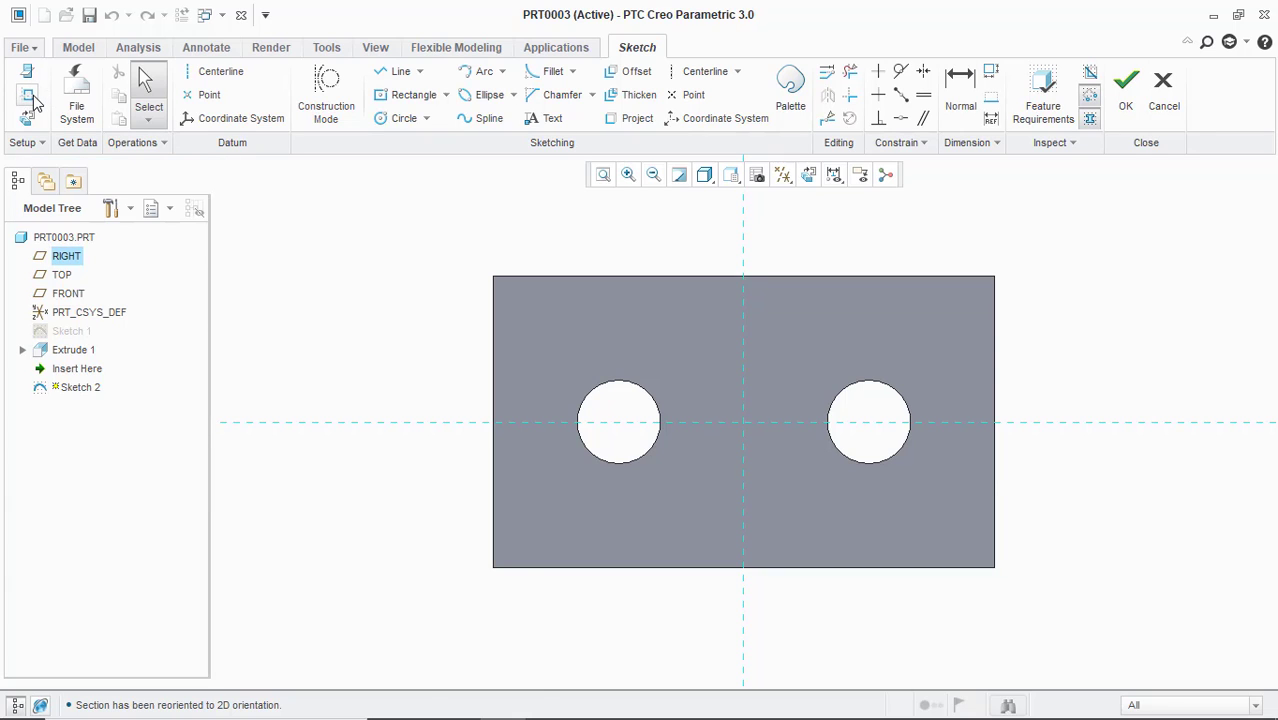
{"action": "left_click", "coordinate": [718, 277]}
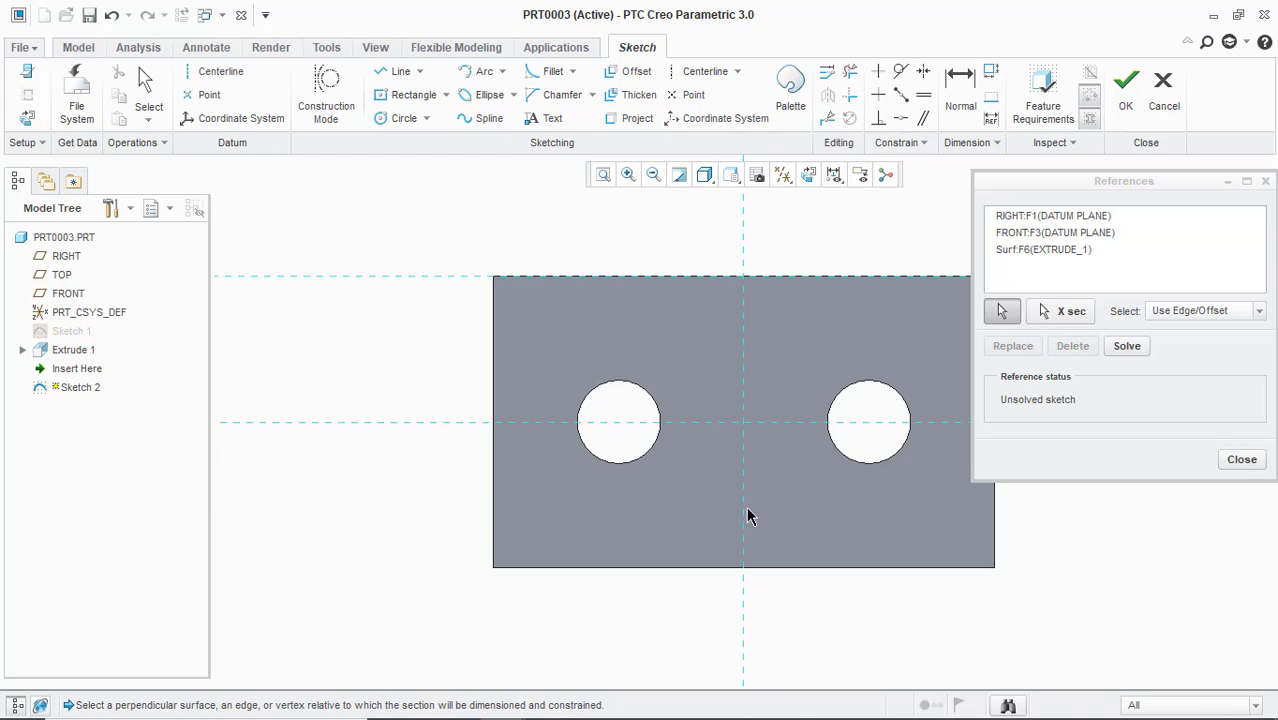
{"action": "left_click", "coordinate": [716, 569]}
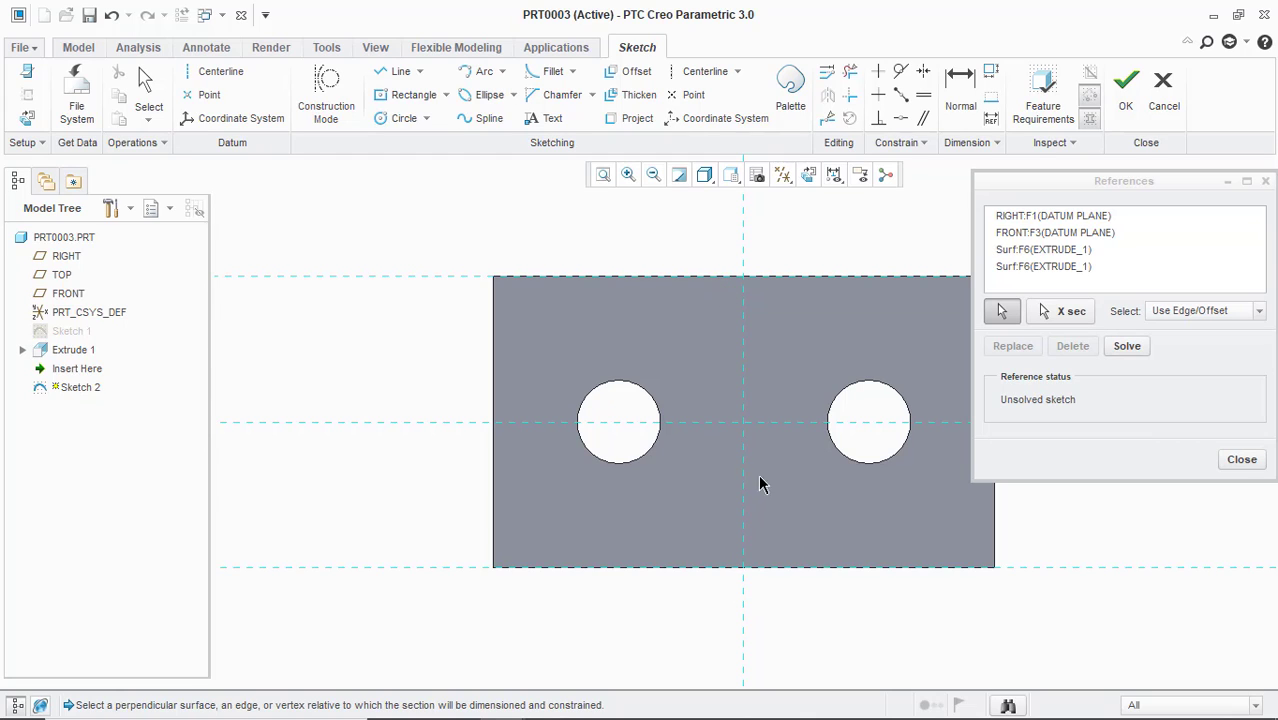
{"action": "left_click", "coordinate": [1241, 459]}
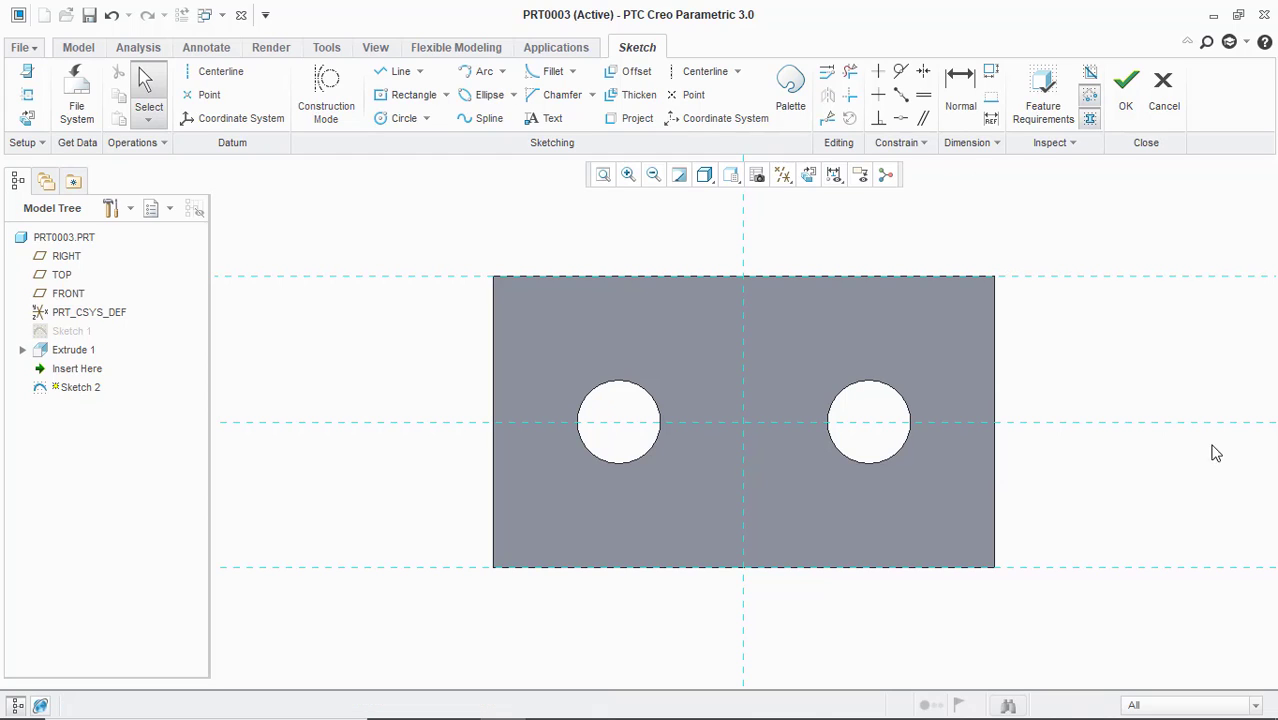
Sketch a center rectangle about 0.54 wide at the origin, spanning both long edges, and switch the display style to Hidden Line
{"action": "left_click", "coordinate": [403, 99]}
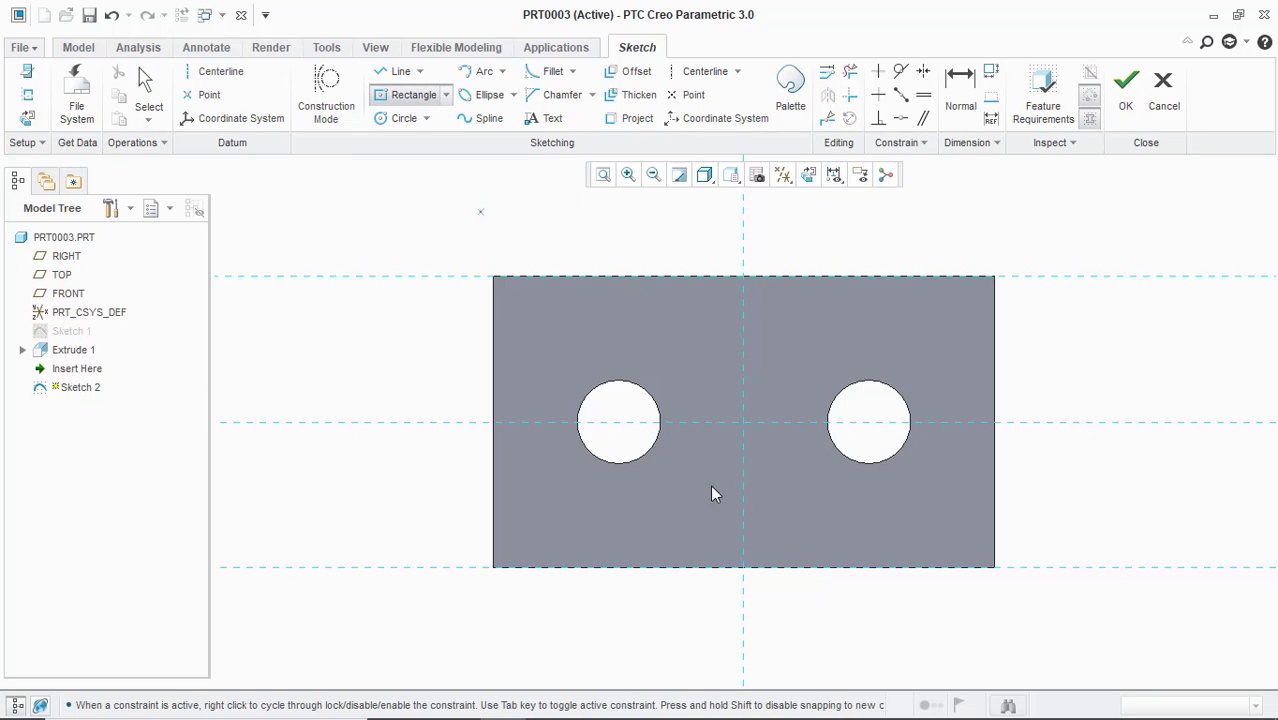
{"action": "left_click", "coordinate": [743, 422]}
{"action": "left_click", "coordinate": [770, 572]}
{"action": "middle_click", "coordinate": [752, 502]}
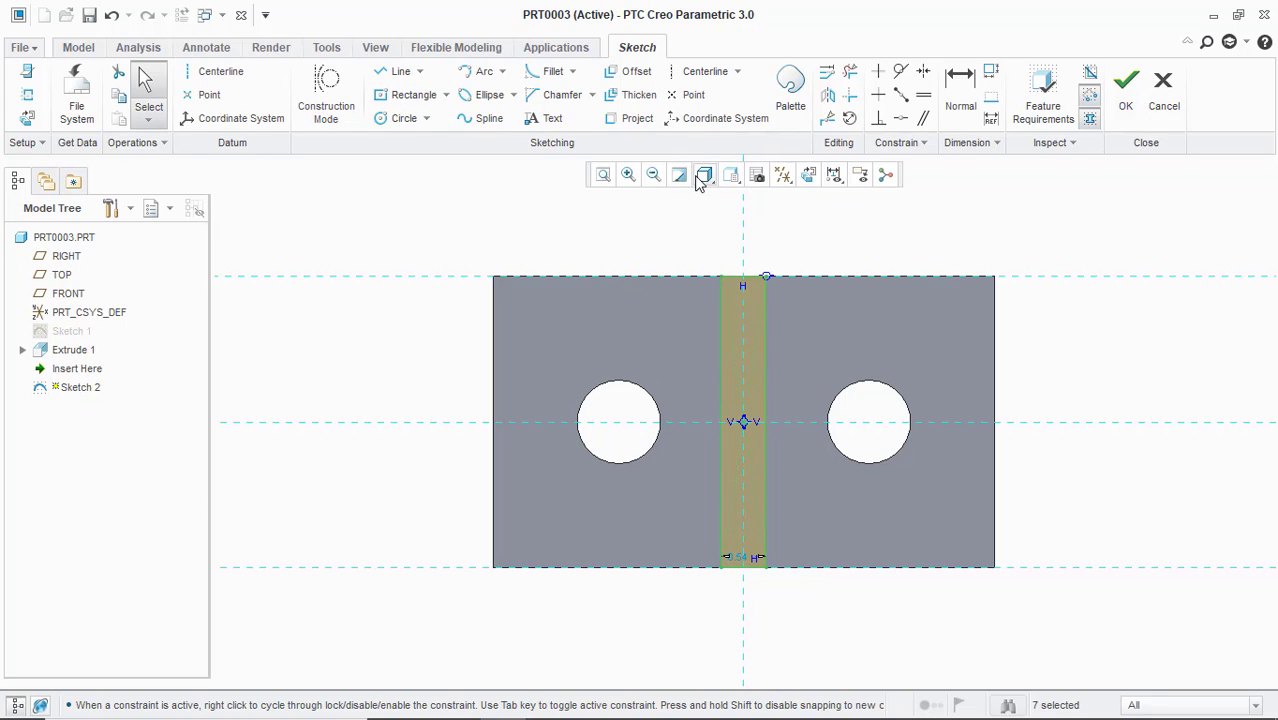
{"action": "left_click", "coordinate": [704, 175]}
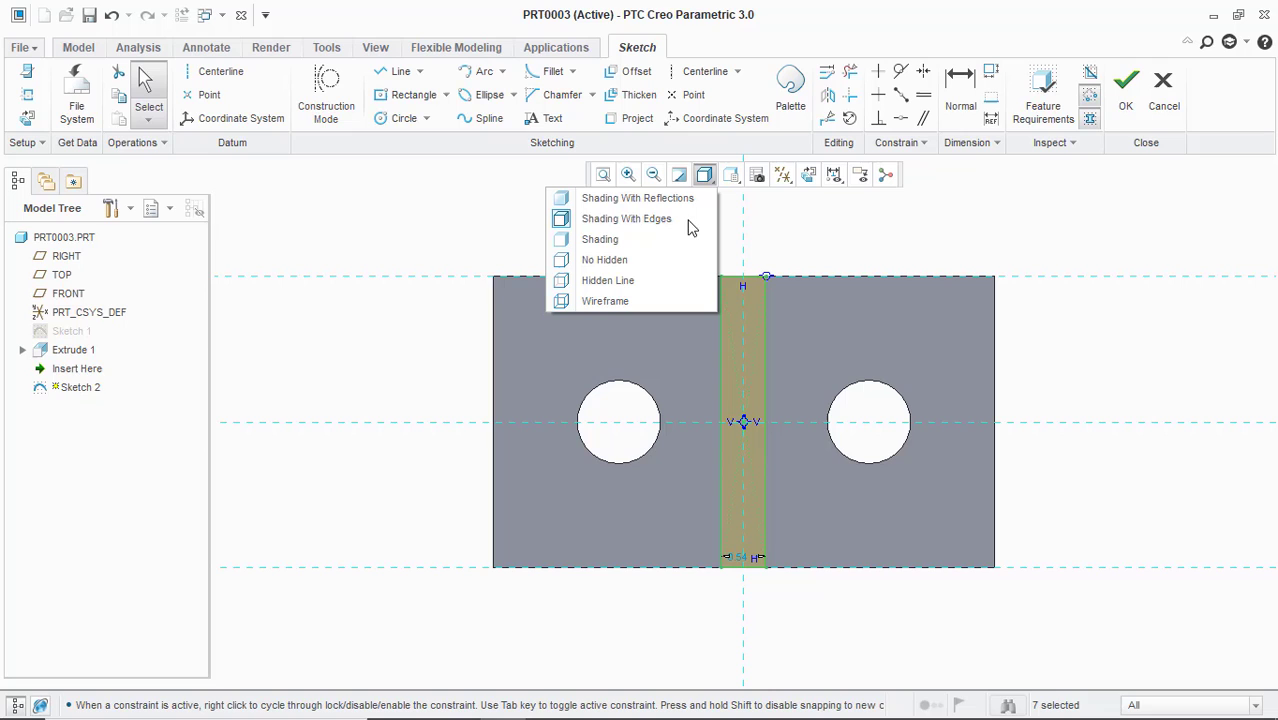
{"action": "left_click", "coordinate": [672, 291]}
{"action": "scroll", "coordinate": [823, 420], "scroll_direction": "up", "scroll_amount": 2}
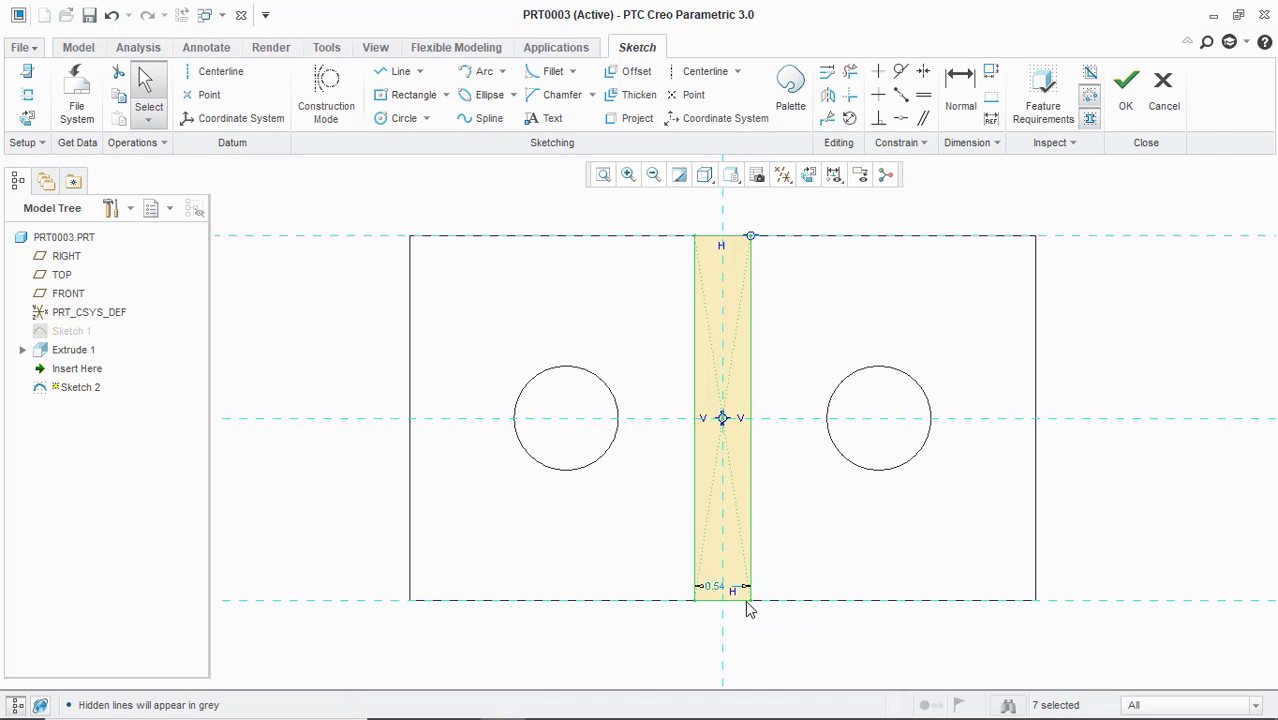
Set the center rectangle's width to 1 and finish the sketch
{"action": "double_click", "coordinate": [714, 586]}
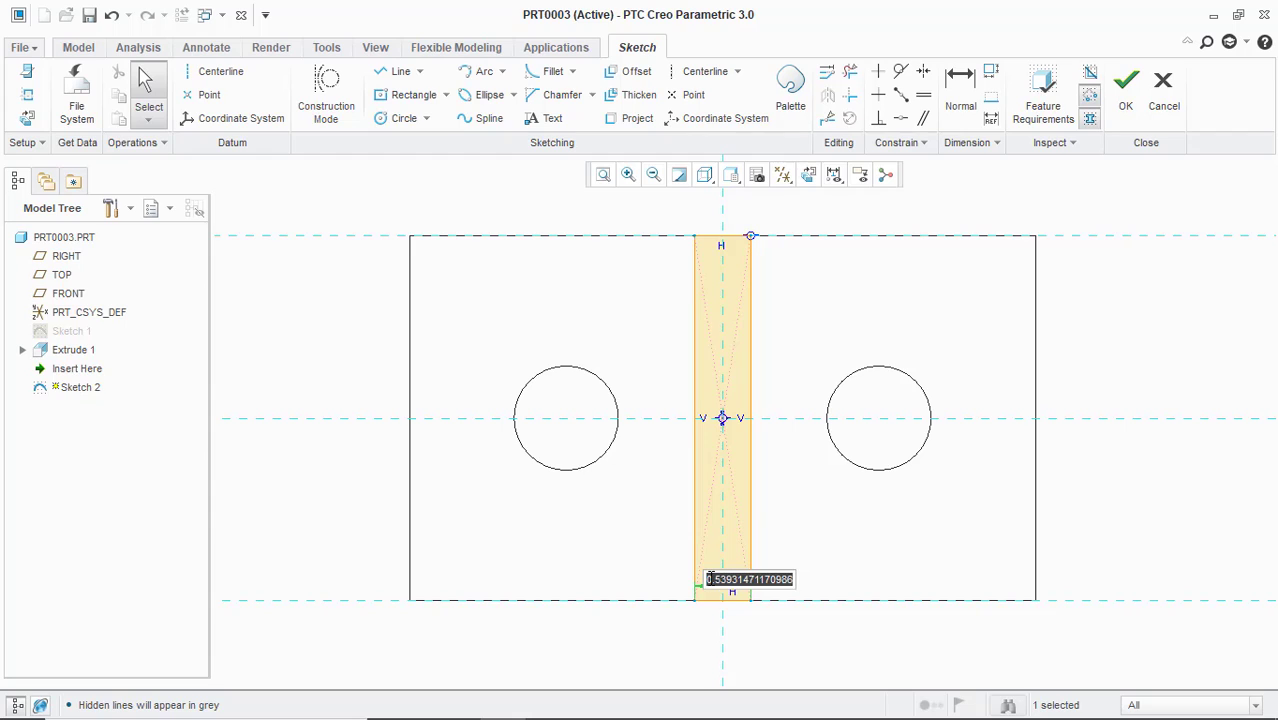
{"action": "key", "text": "BackSpace"}
{"action": "type", "text": "1"}
{"action": "key", "text": "Return"}
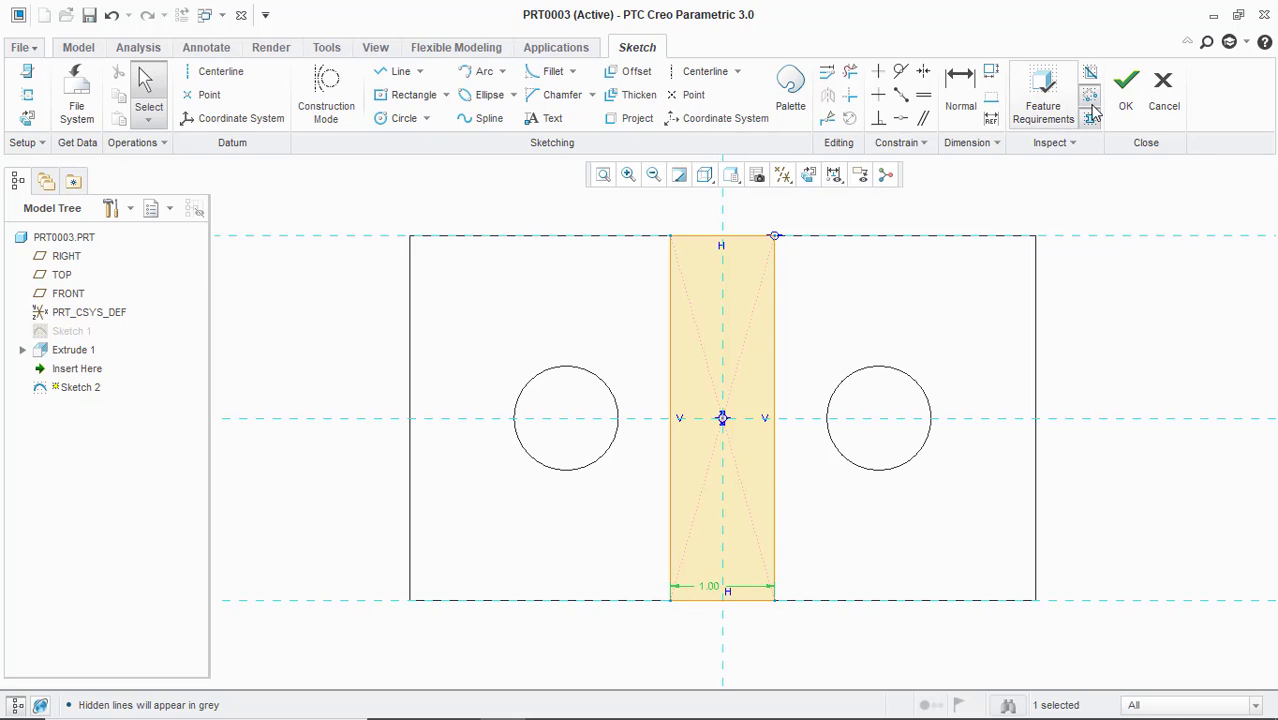
{"action": "left_click", "coordinate": [1125, 98]}
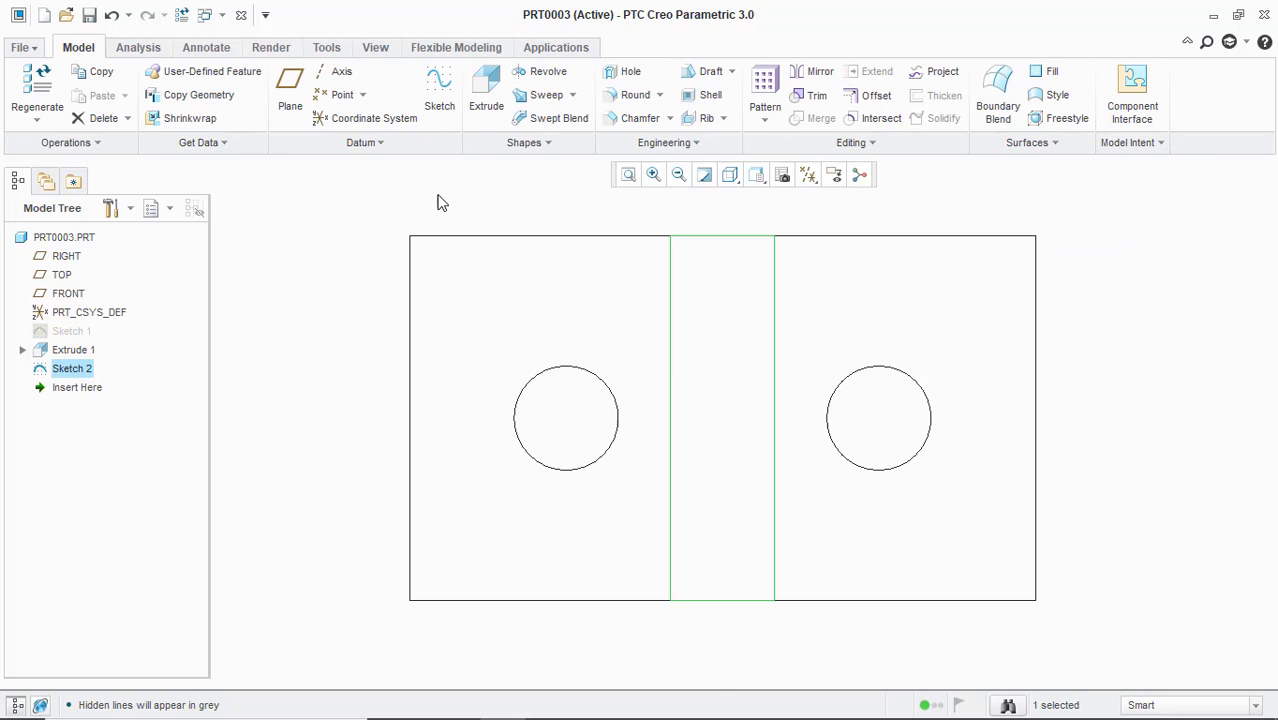
Return the model to the default orientation and display it as Shading With Edges
{"action": "left_click", "coordinate": [739, 176]}
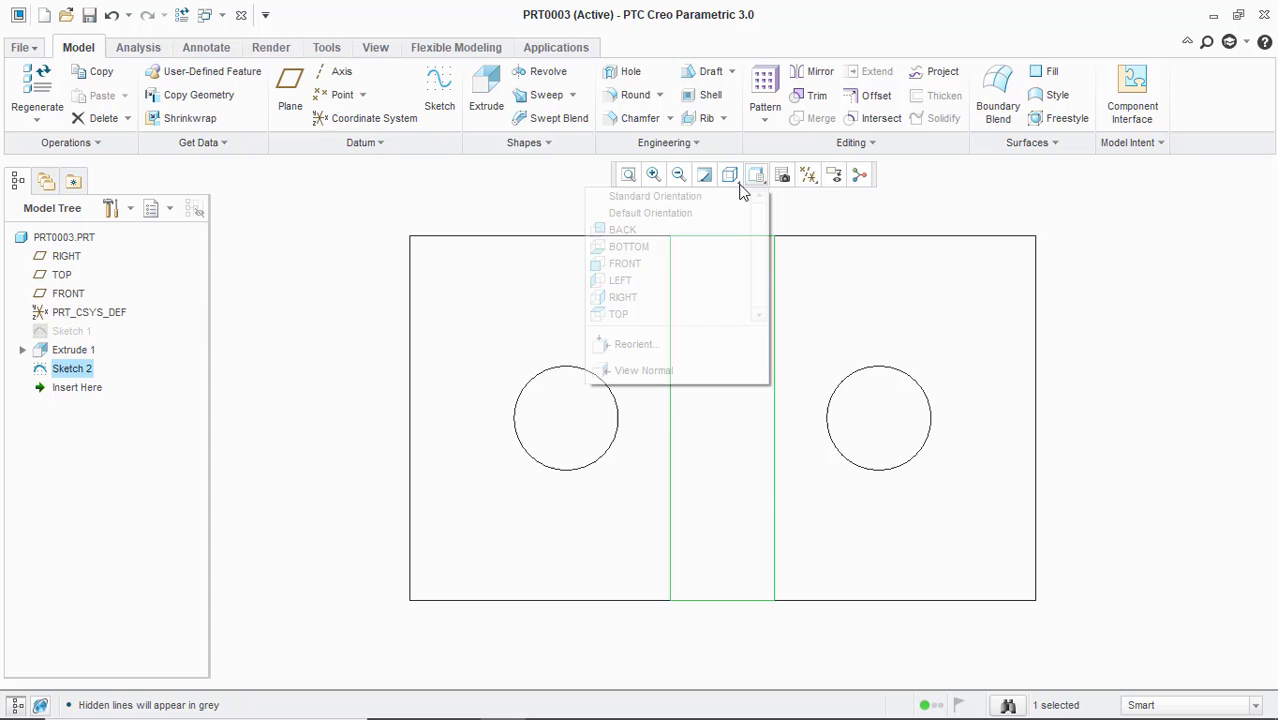
{"action": "left_click", "coordinate": [680, 213]}
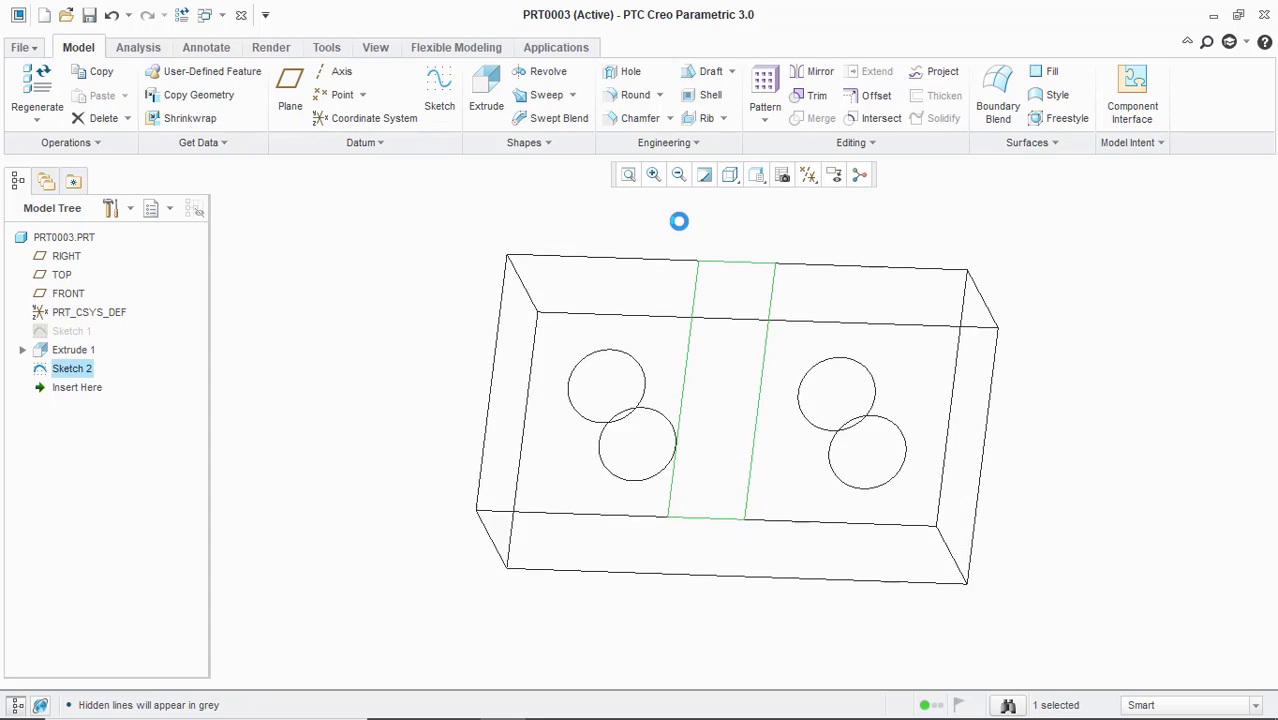
{"action": "left_click", "coordinate": [730, 176]}
{"action": "left_click", "coordinate": [699, 218]}
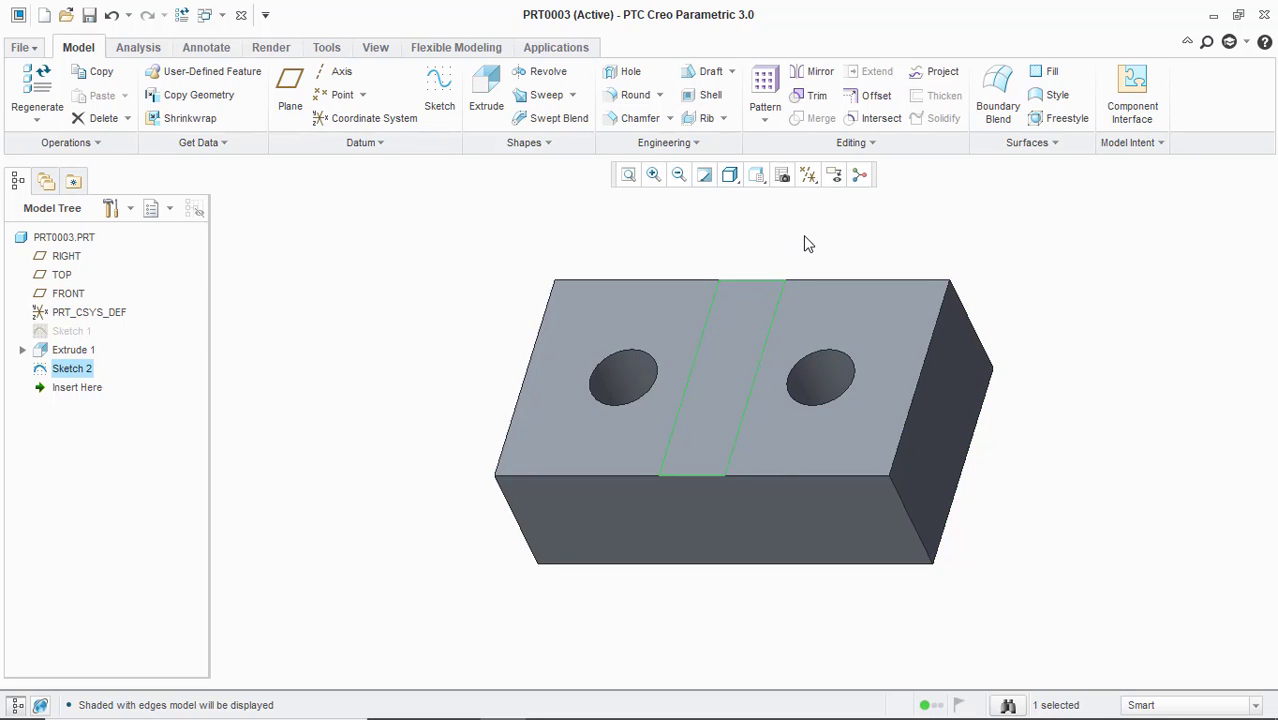
{"action": "scroll", "coordinate": [808, 244], "scroll_direction": "up", "scroll_amount": 1}
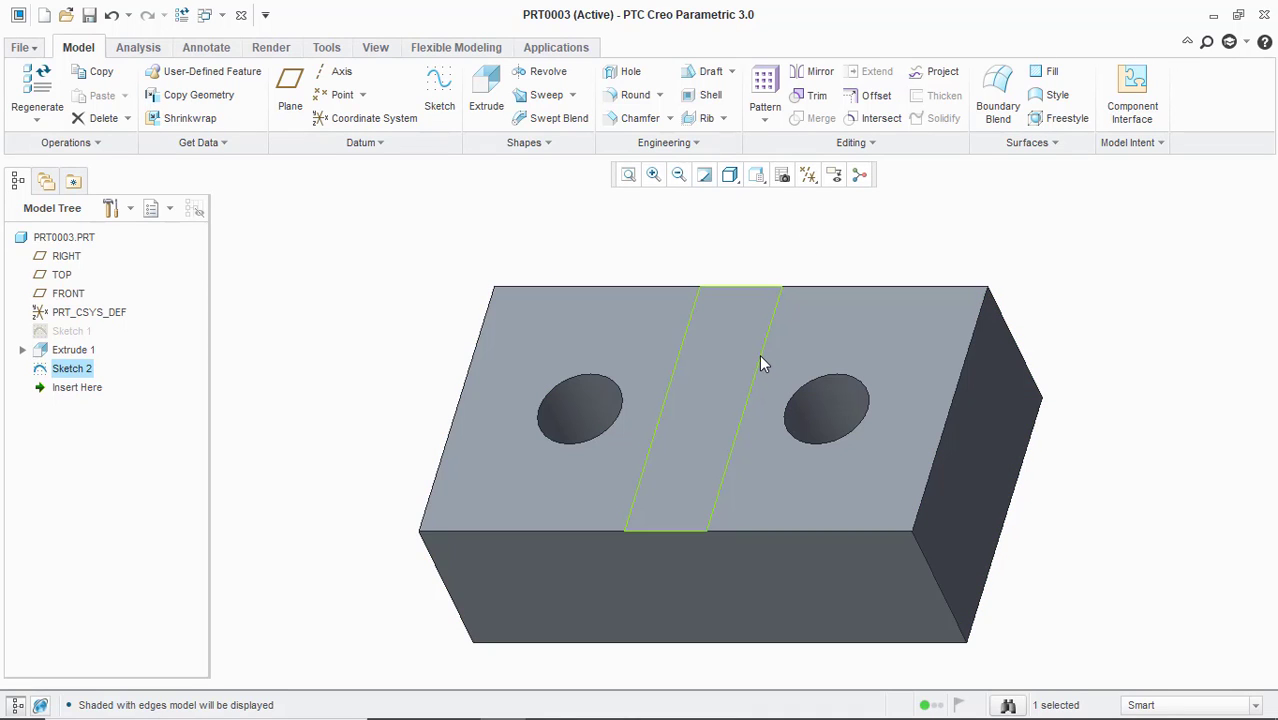
Extrude the central strip sketch upward from the block's top face to a depth of 4
{"action": "left_click", "coordinate": [759, 355]}
{"action": "left_click", "coordinate": [75, 369]}
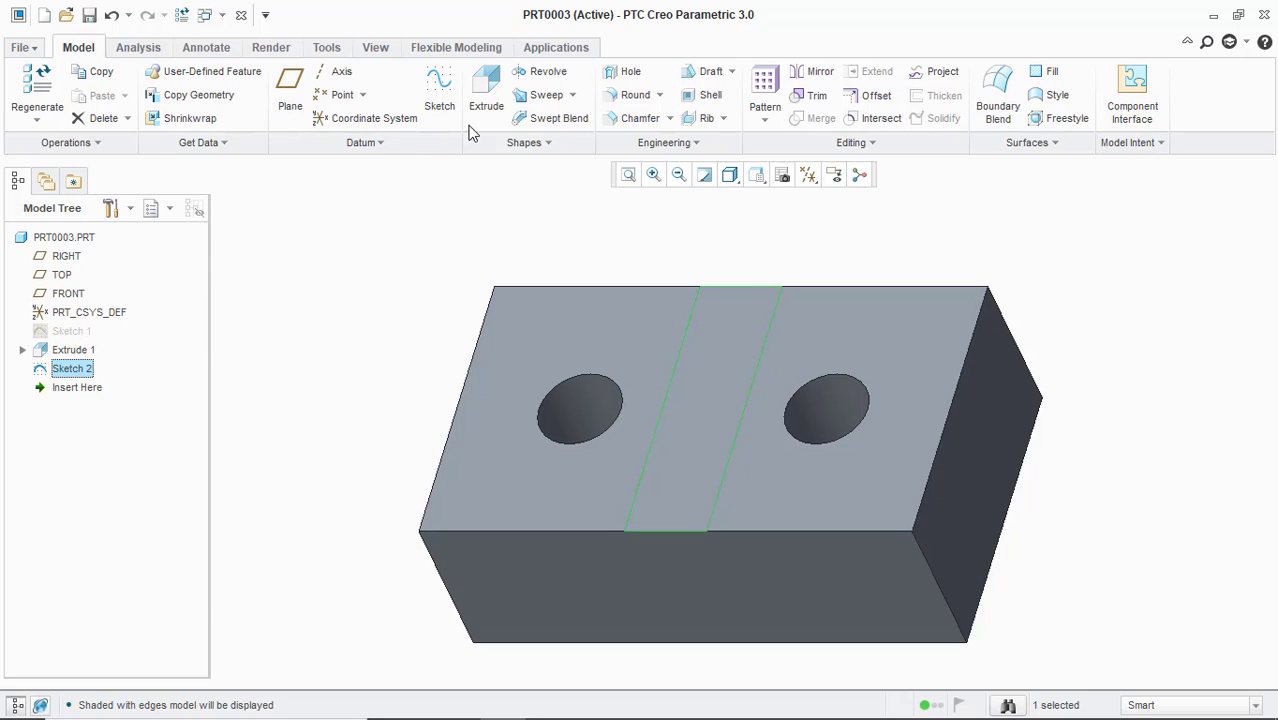
{"action": "left_click", "coordinate": [486, 100]}
{"action": "scroll", "coordinate": [570, 350], "scroll_direction": "down", "scroll_amount": 2}
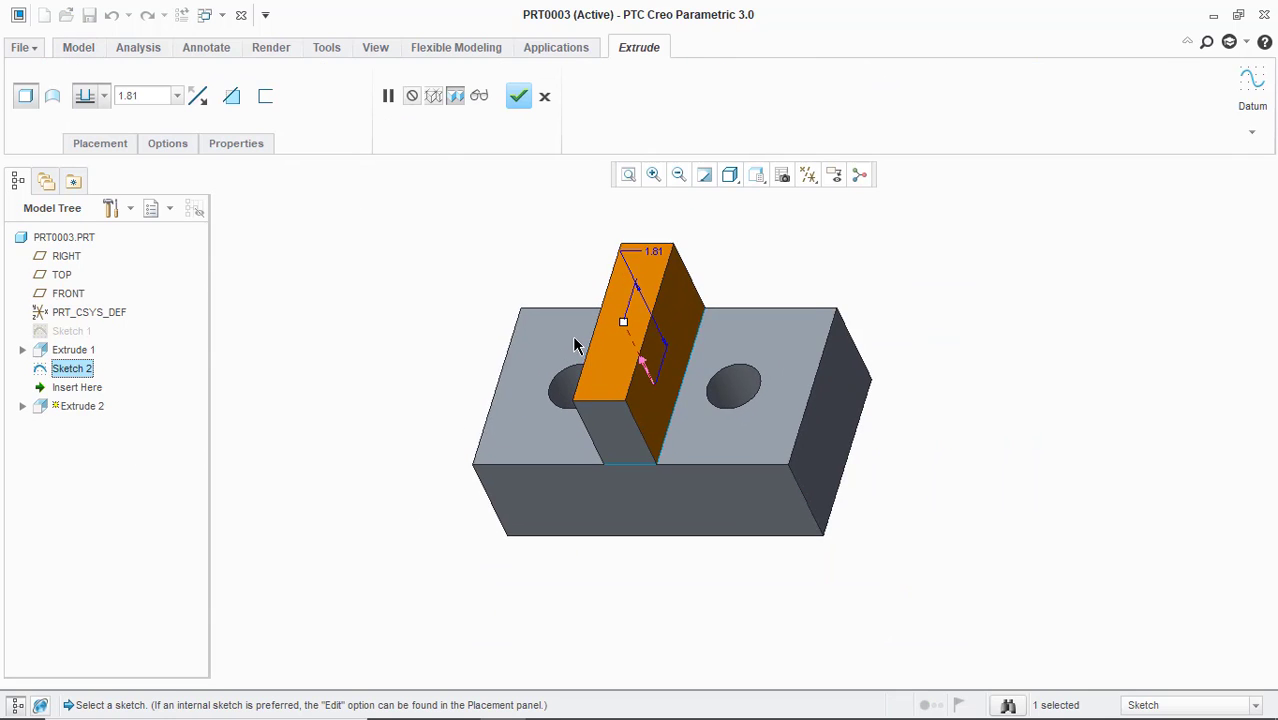
{"action": "double_click", "coordinate": [139, 97]}
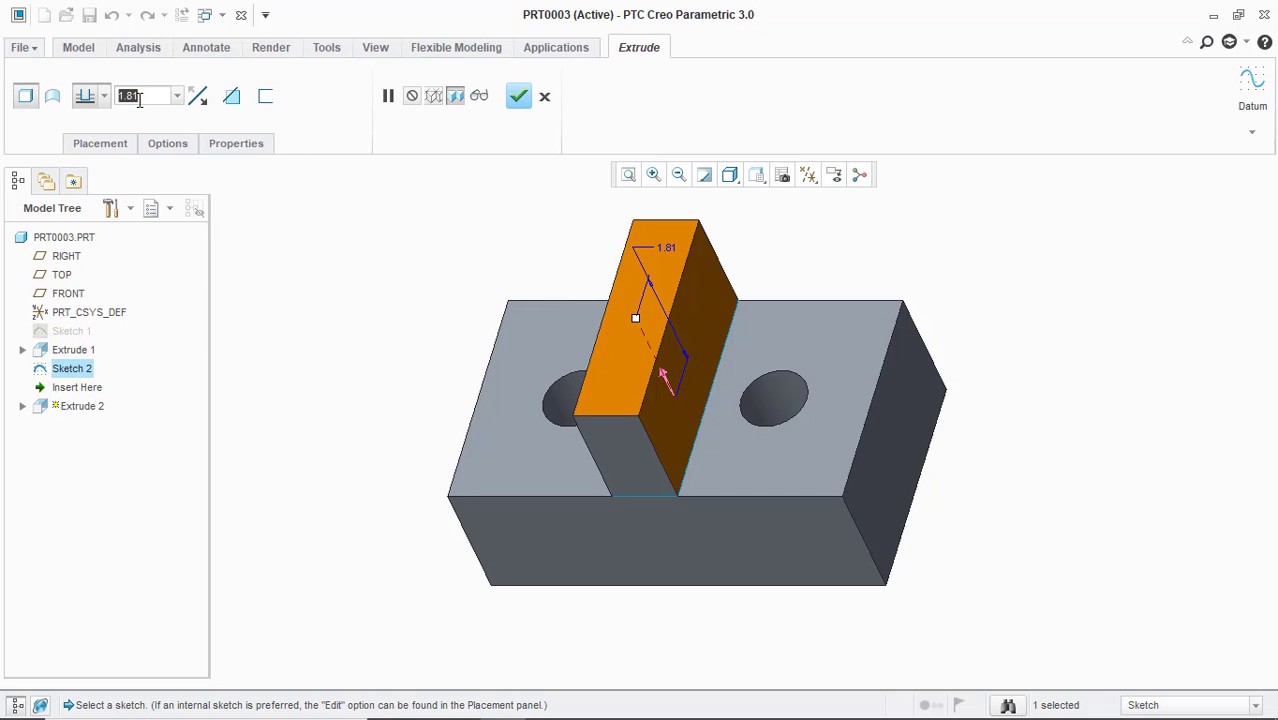
{"action": "type", "text": "4"}
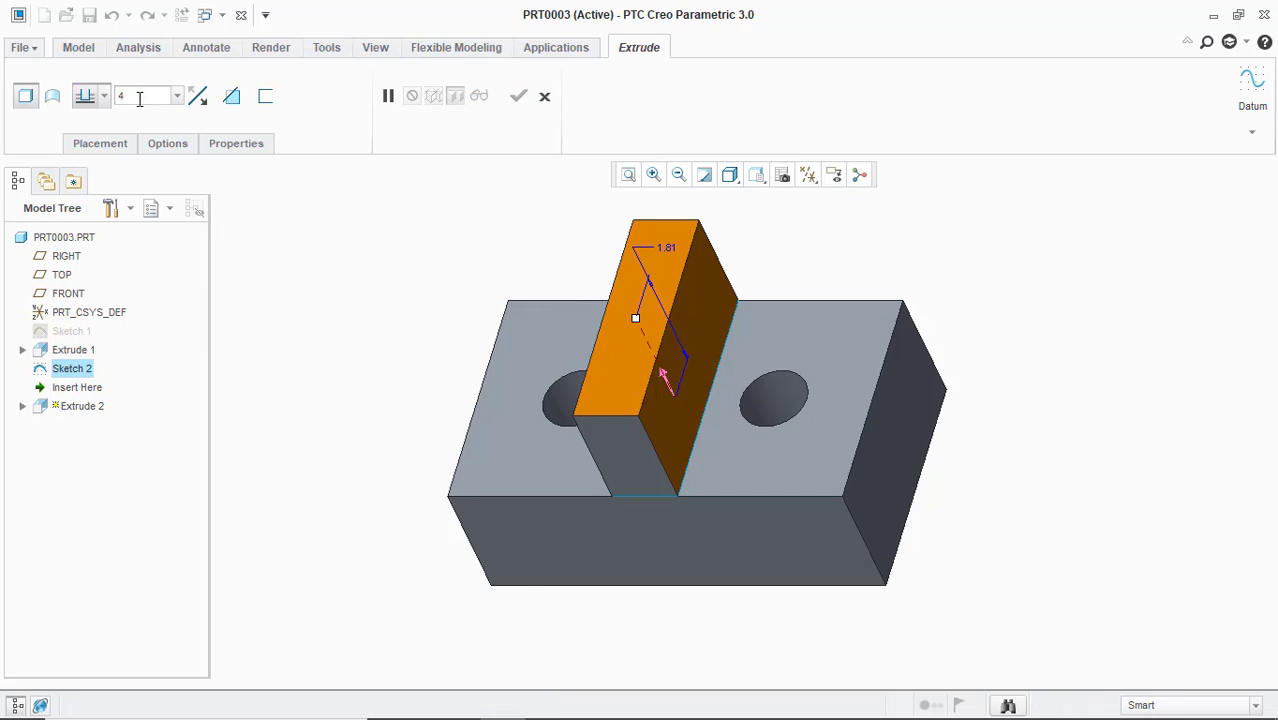
{"action": "key", "text": "Return"}
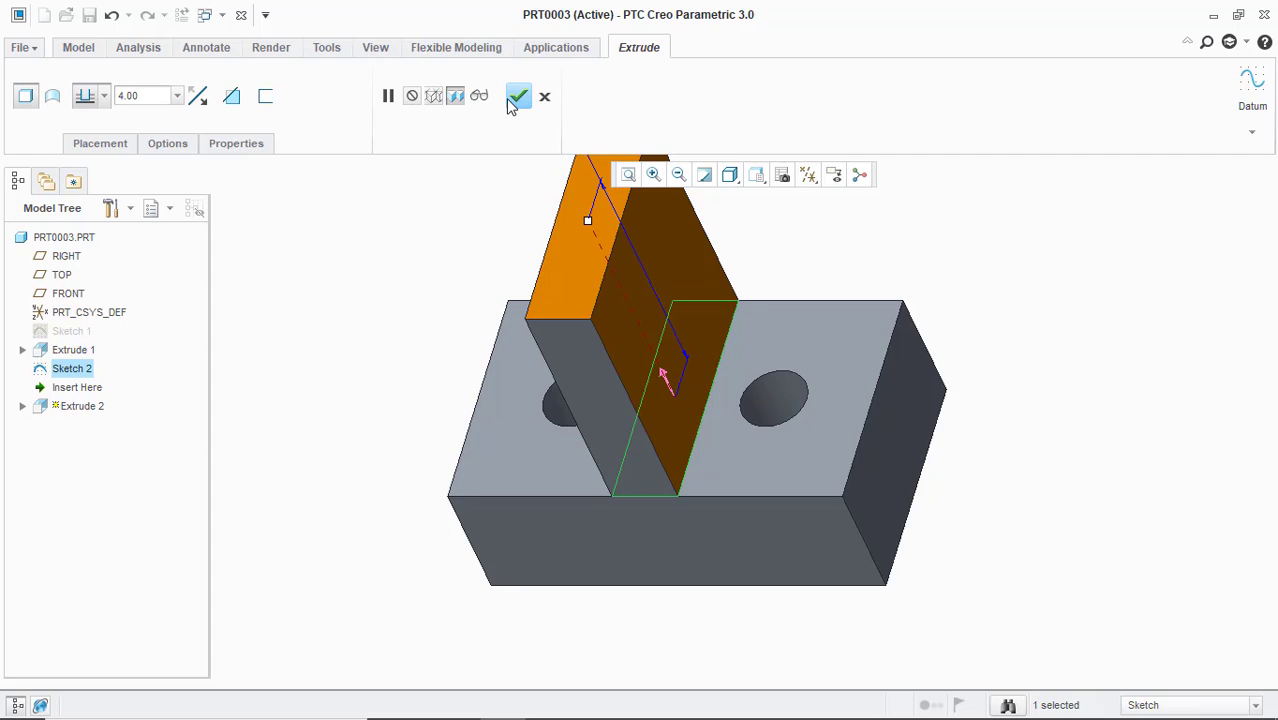
{"action": "left_click", "coordinate": [518, 97]}
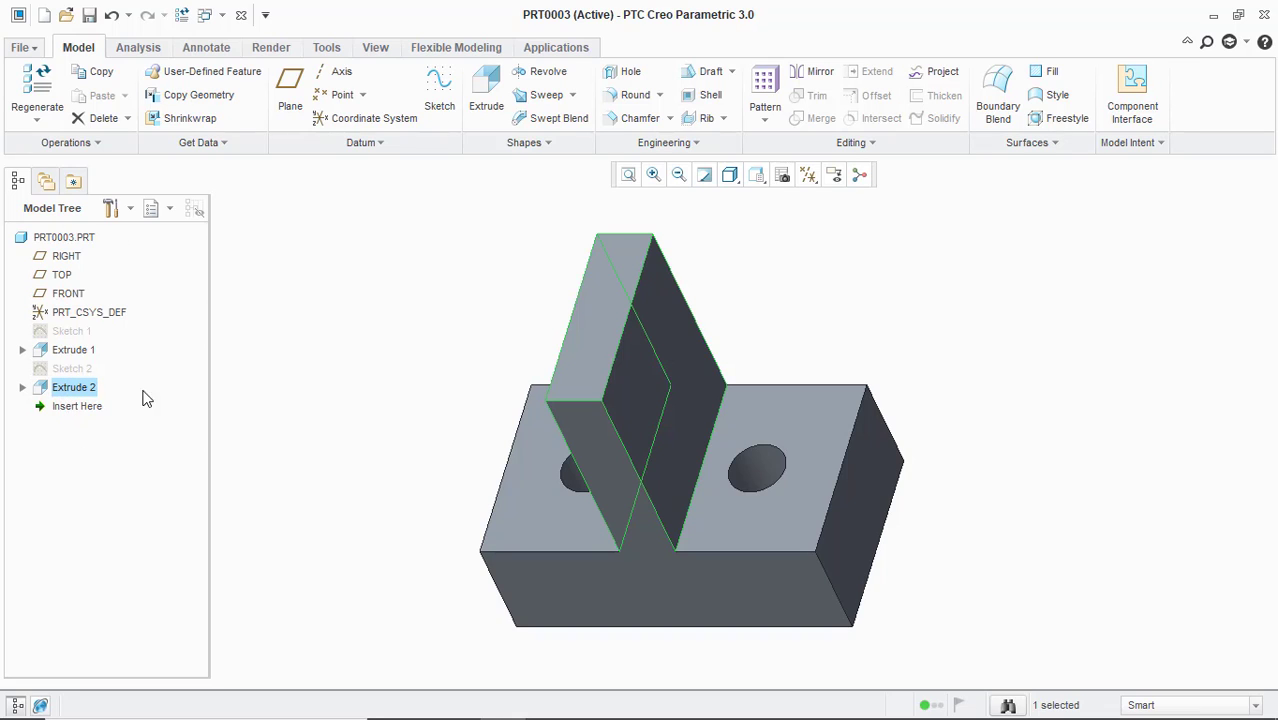
Round the two short end edges of the upright plate with a radius of 1.75
{"action": "middle_click_drag", "start_coordinate": [856, 340], "coordinate": [400, 553]}
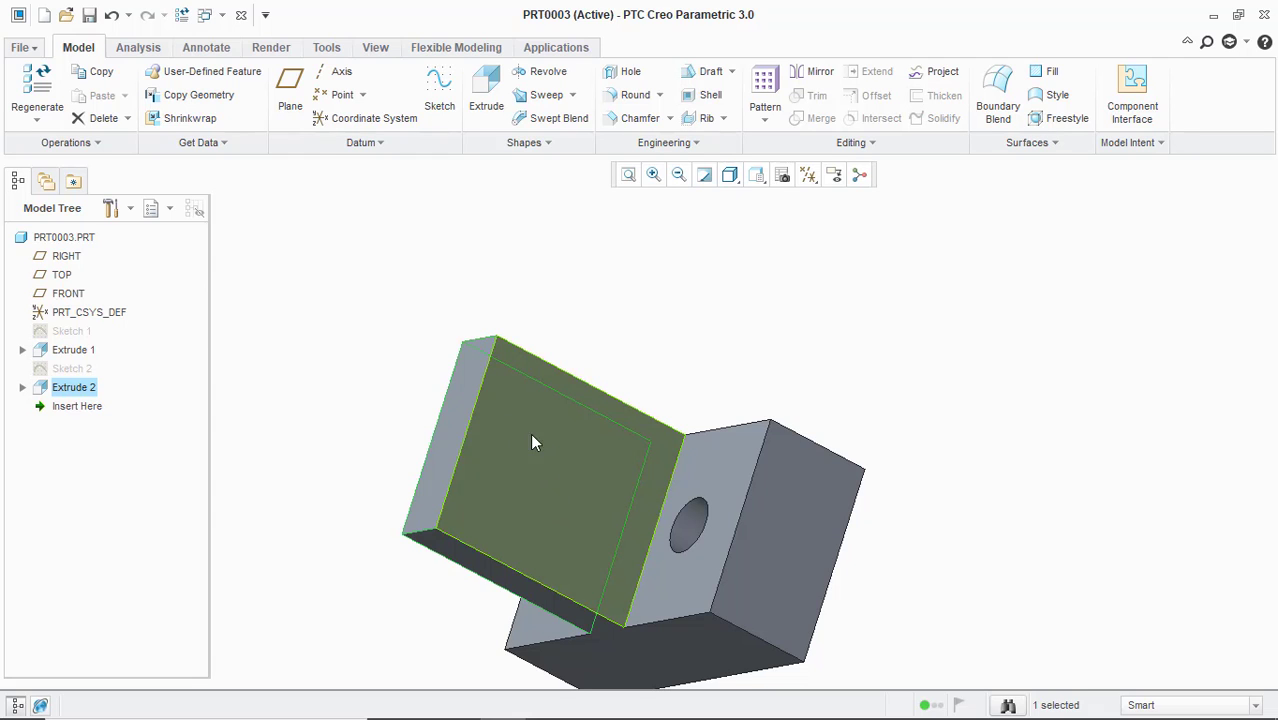
{"action": "left_click", "coordinate": [730, 174]}
{"action": "left_click", "coordinate": [756, 174]}
{"action": "left_click", "coordinate": [727, 213]}
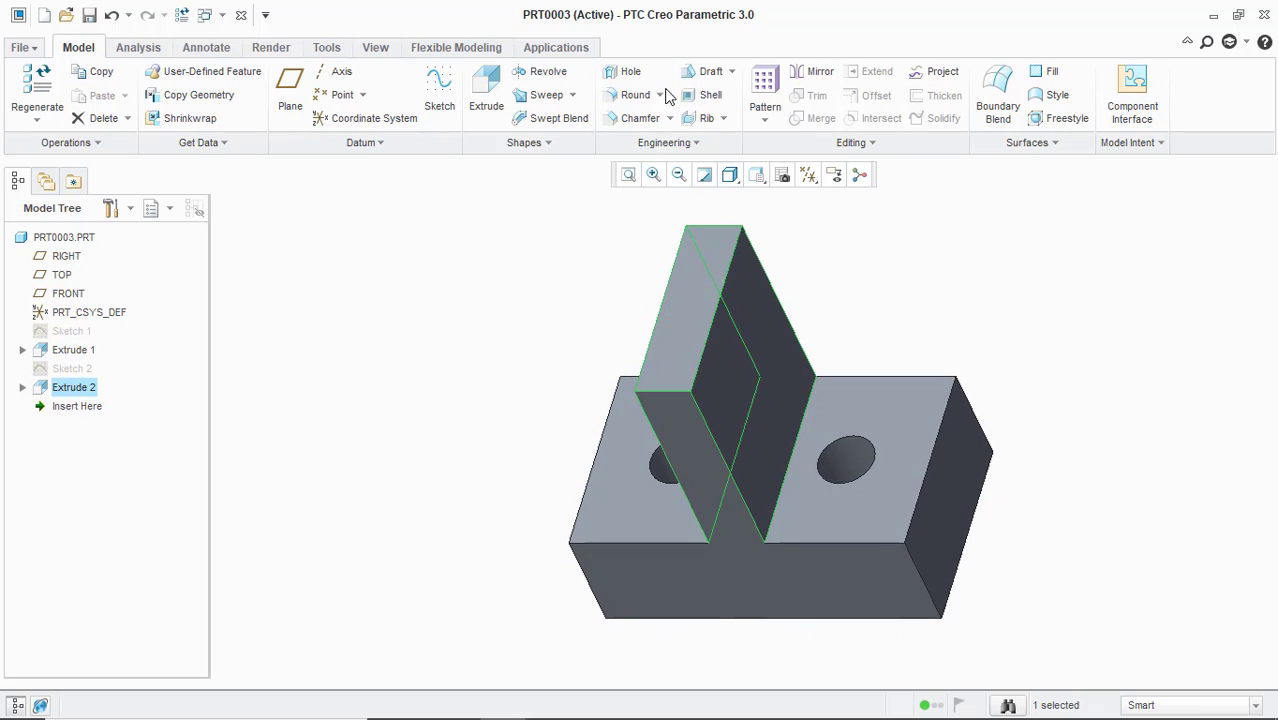
{"action": "left_click", "coordinate": [624, 99]}
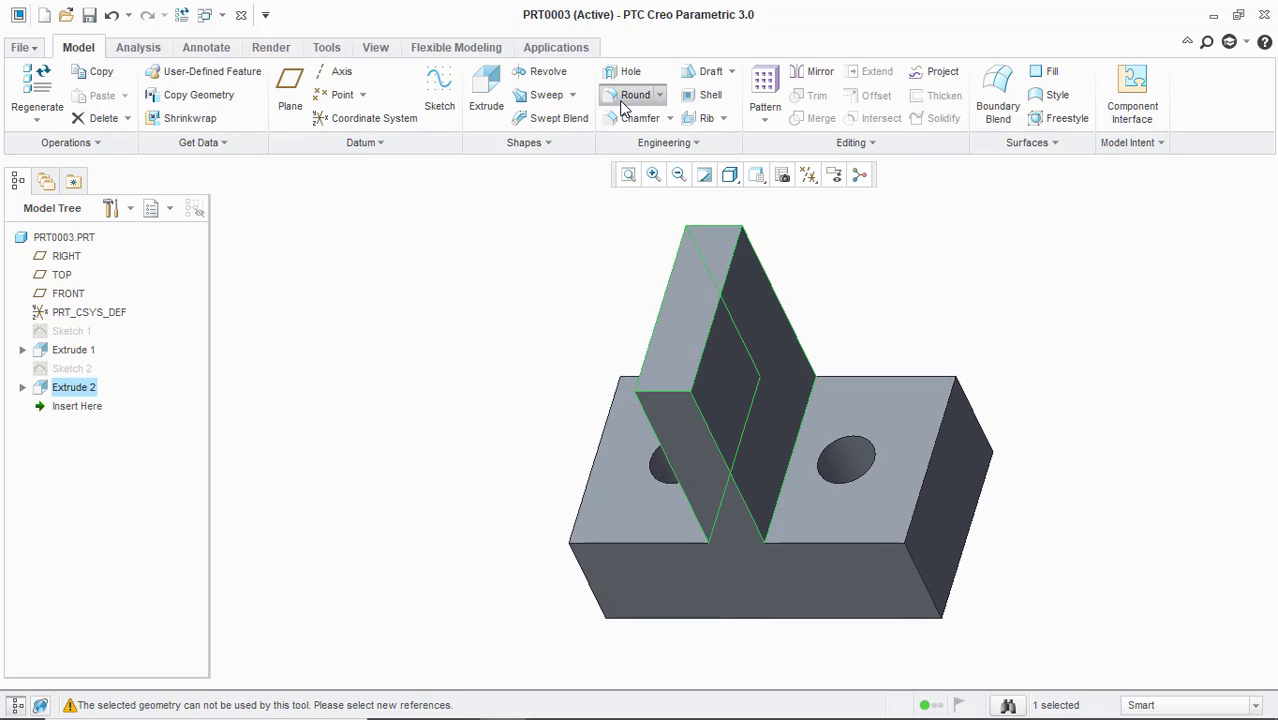
{"action": "left_click", "coordinate": [672, 398]}
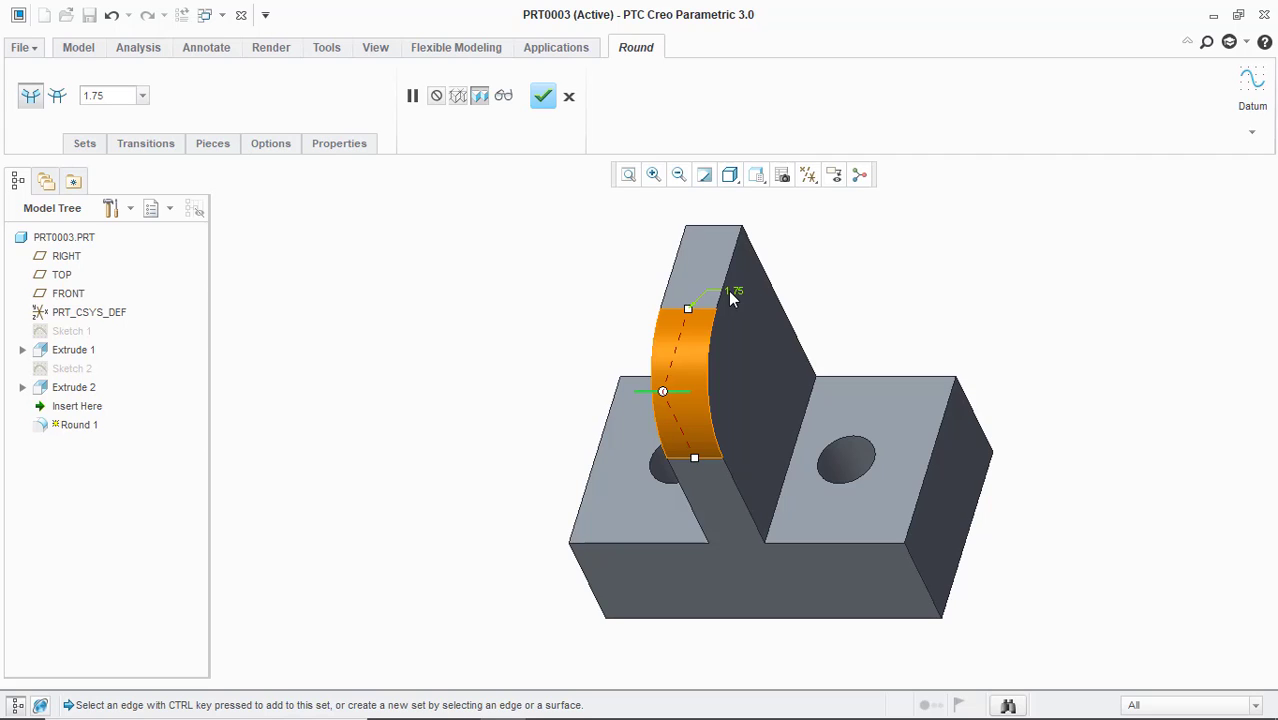
{"action": "left_click", "coordinate": [716, 225]}
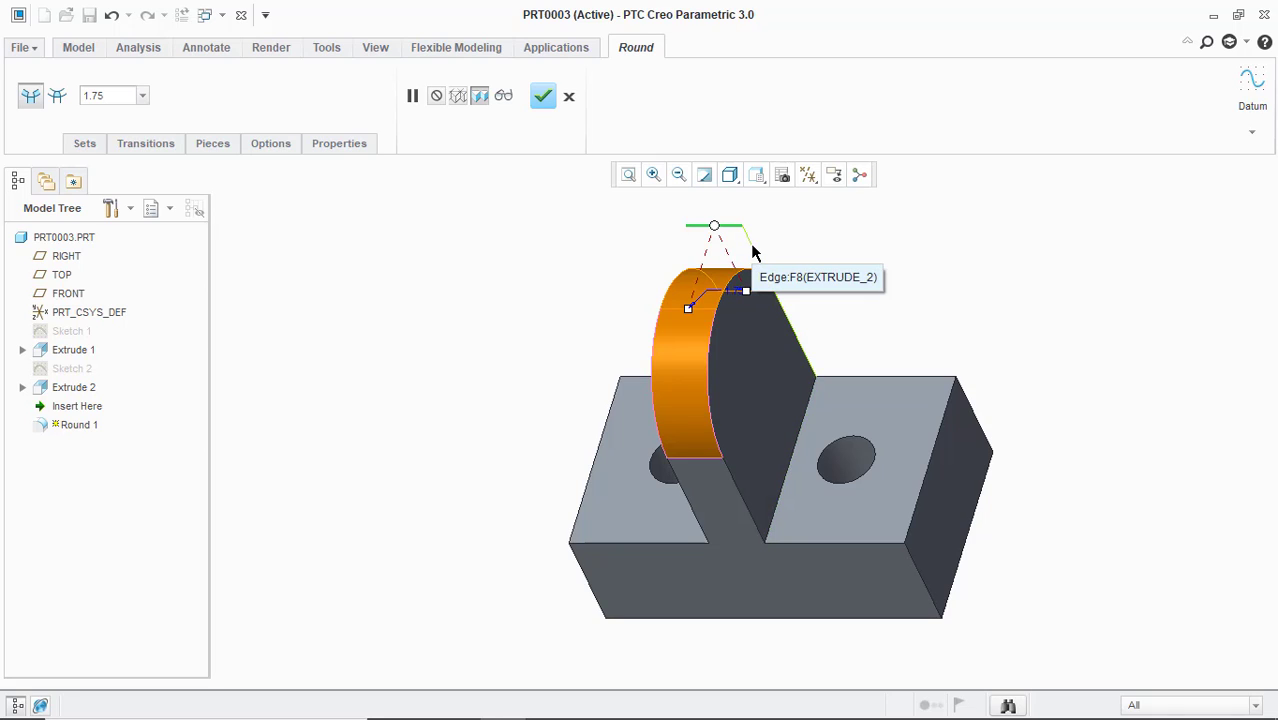
{"action": "left_click", "coordinate": [543, 97]}
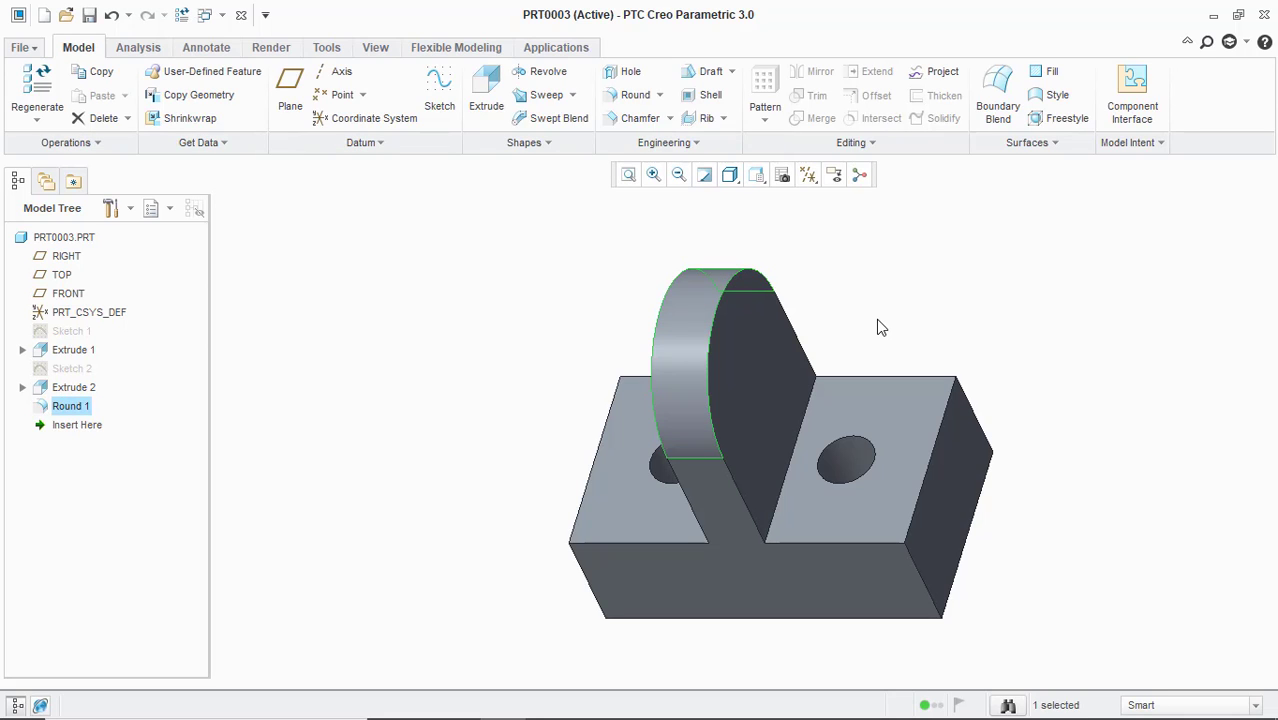
Start a sketch on the upright plate's large flat face with Right orientation, and orient the view parallel to the screen
{"action": "middle_click_drag", "start_coordinate": [870, 320], "coordinate": [790, 250]}
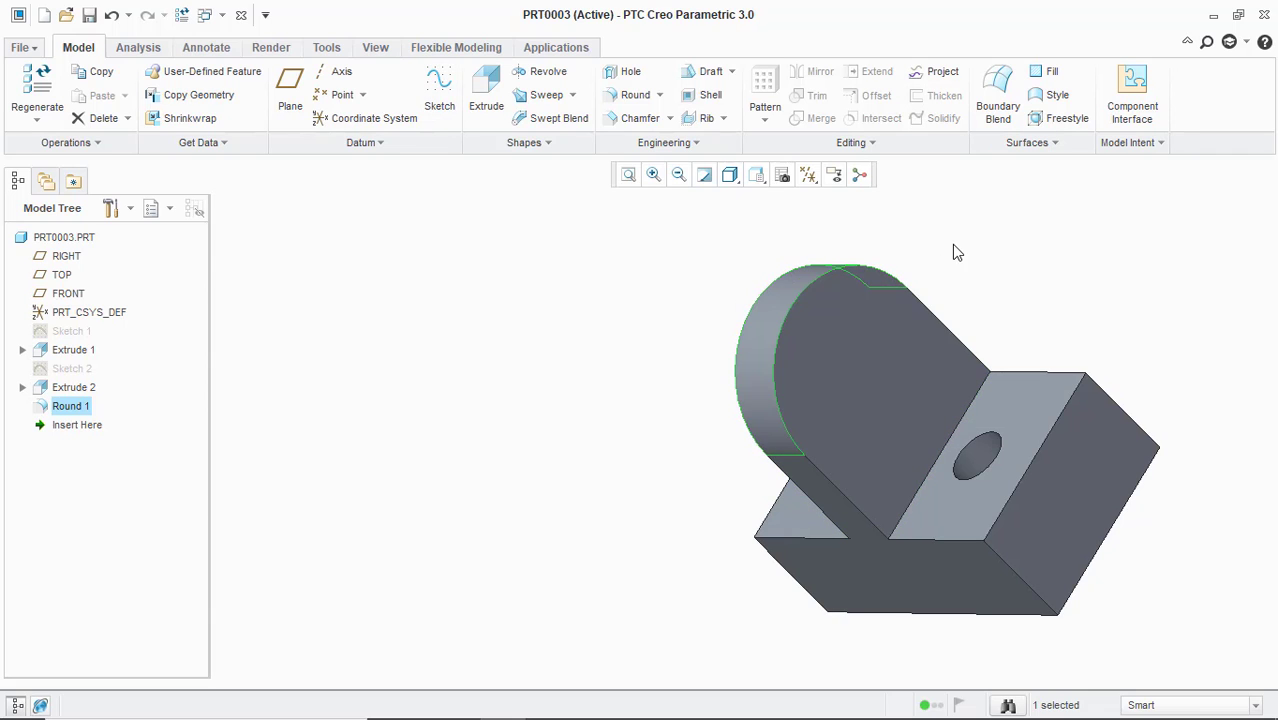
{"action": "left_click", "coordinate": [439, 95]}
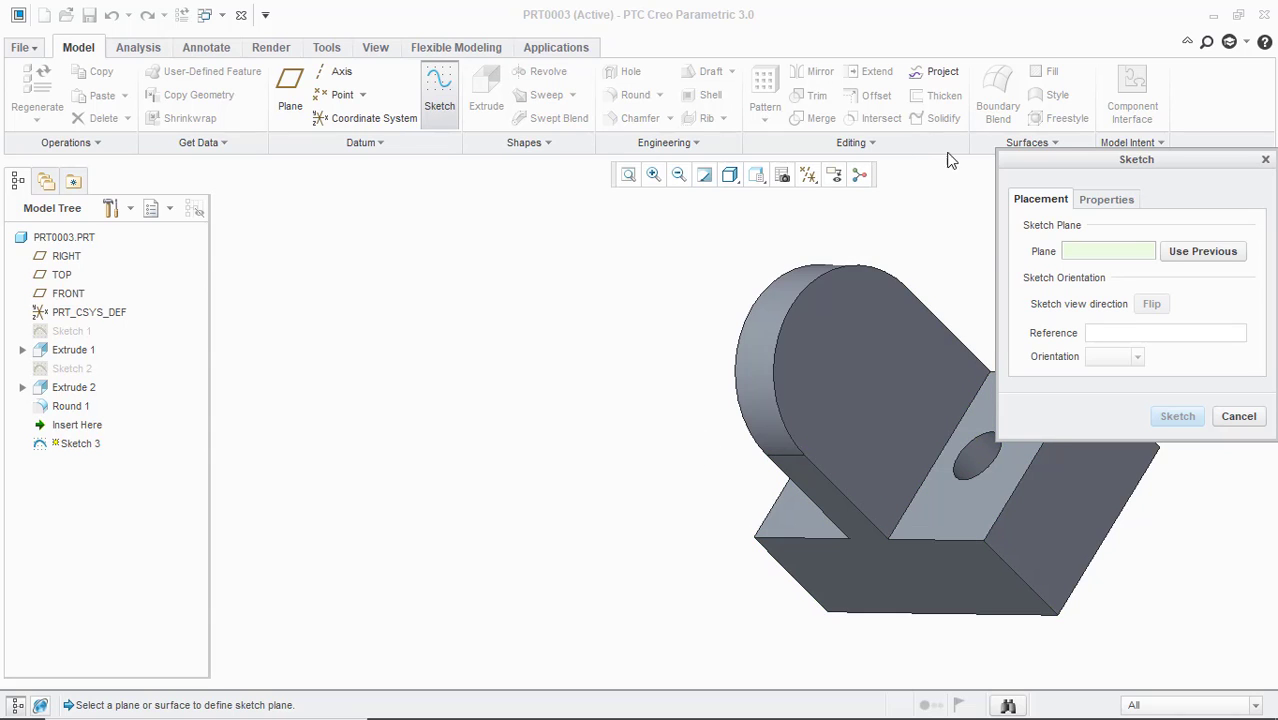
{"action": "left_click", "coordinate": [847, 380]}
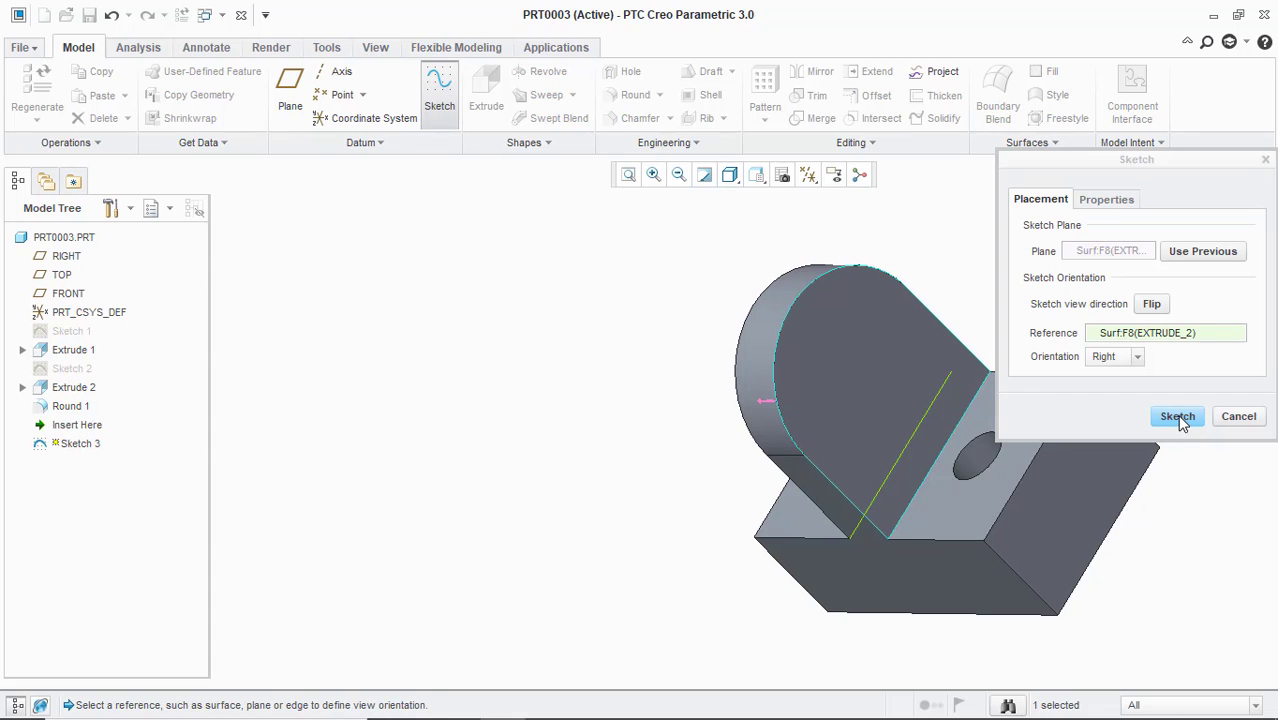
{"action": "left_click", "coordinate": [1177, 417]}
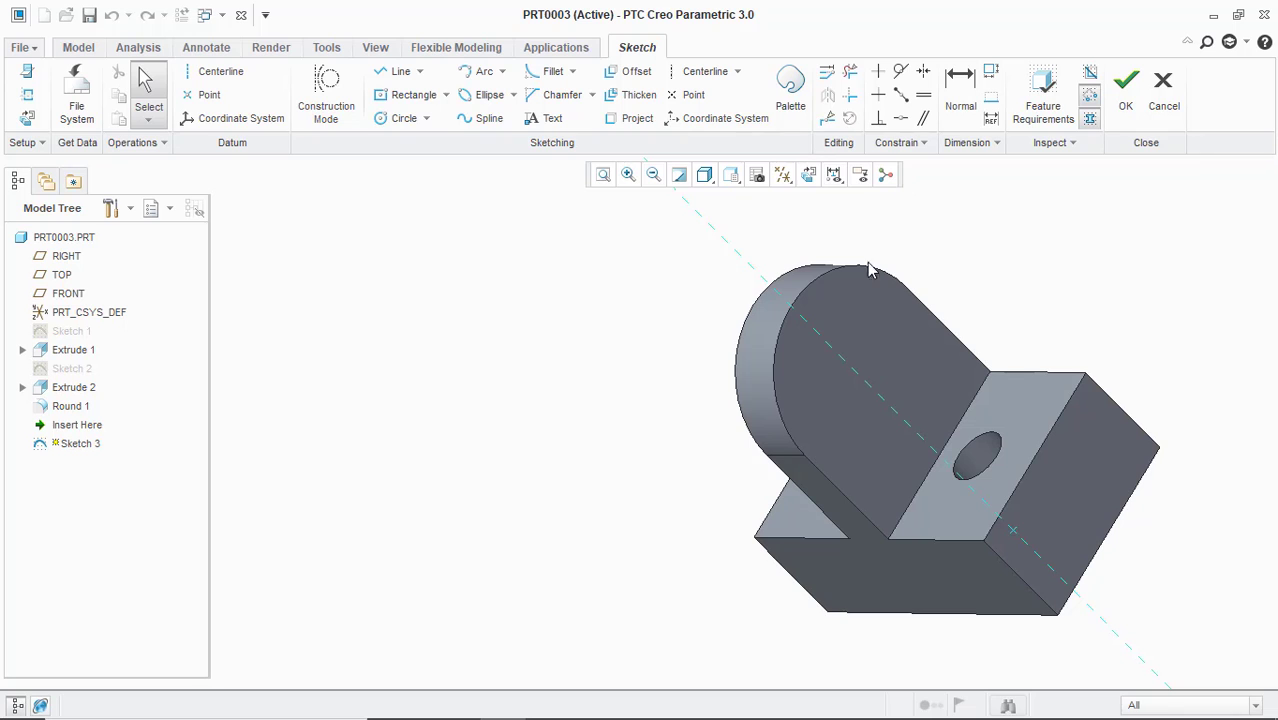
{"action": "left_click", "coordinate": [808, 176]}
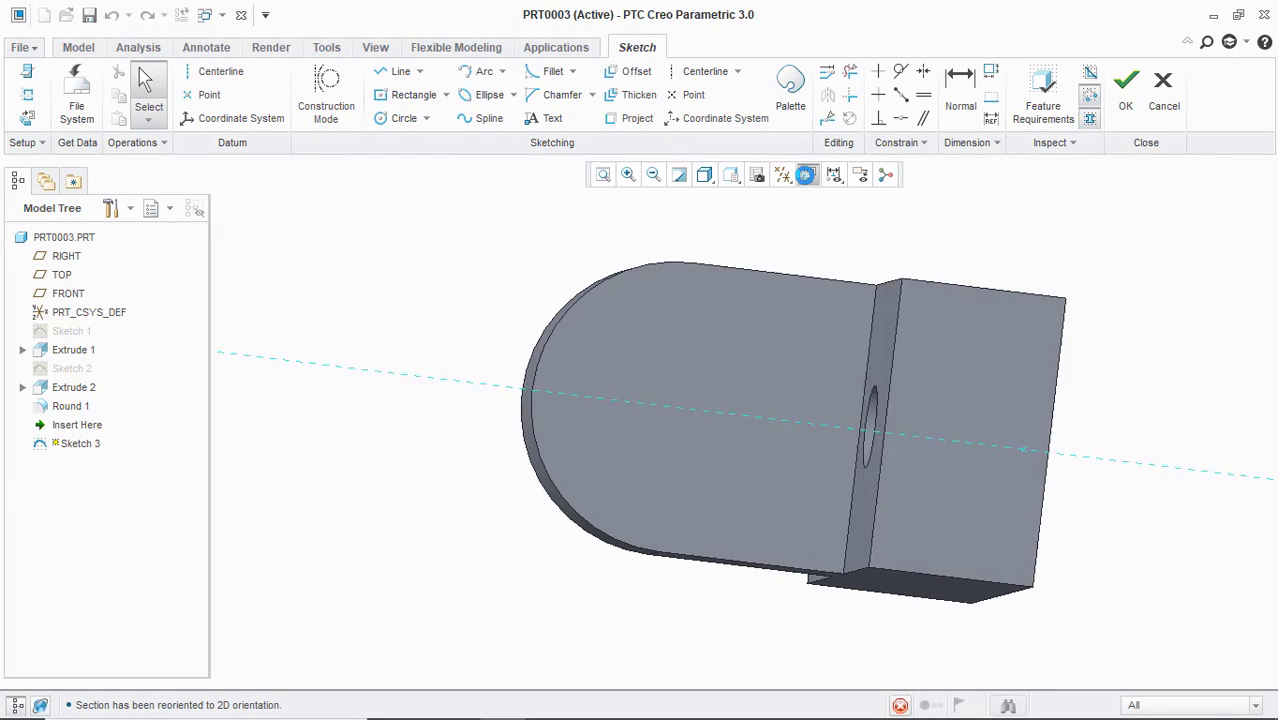
{"action": "scroll", "coordinate": [668, 445], "scroll_direction": "down", "scroll_amount": 1}
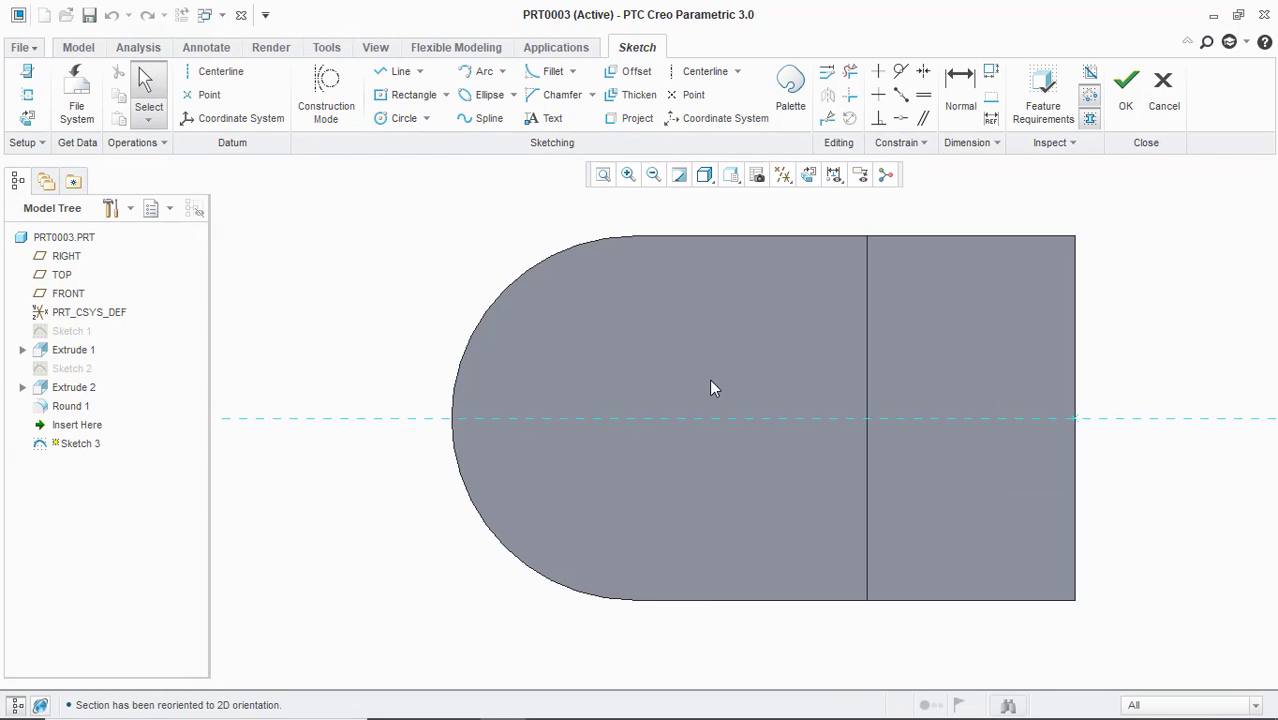
Add the upright plate's rounded end surface as a sketch reference
{"action": "left_click", "coordinate": [400, 120]}
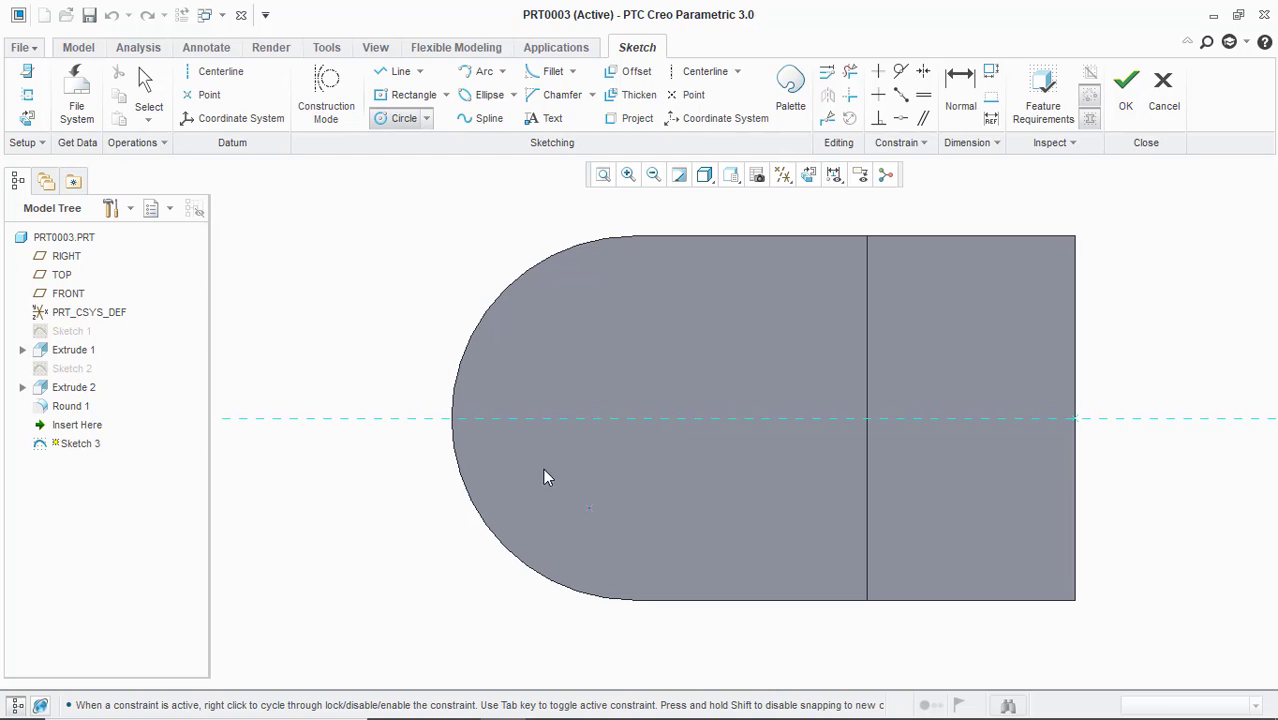
{"action": "middle_click", "coordinate": [426, 220]}
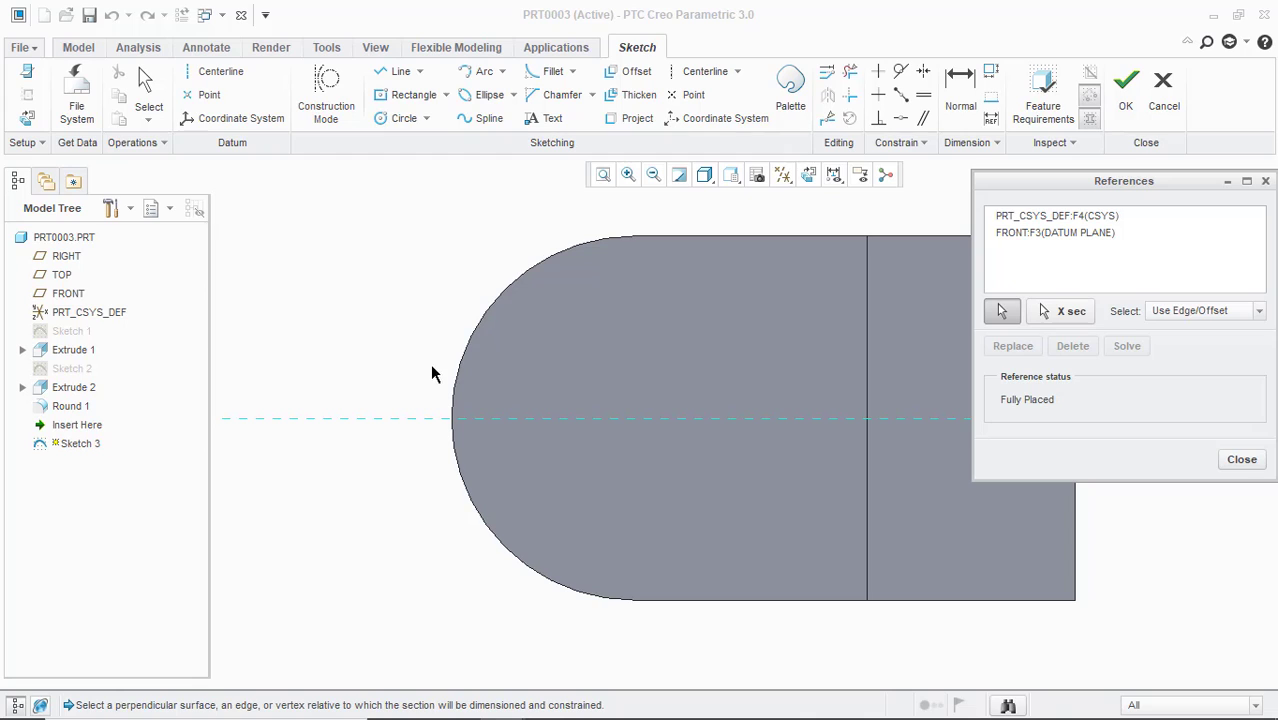
{"action": "left_click", "coordinate": [454, 385]}
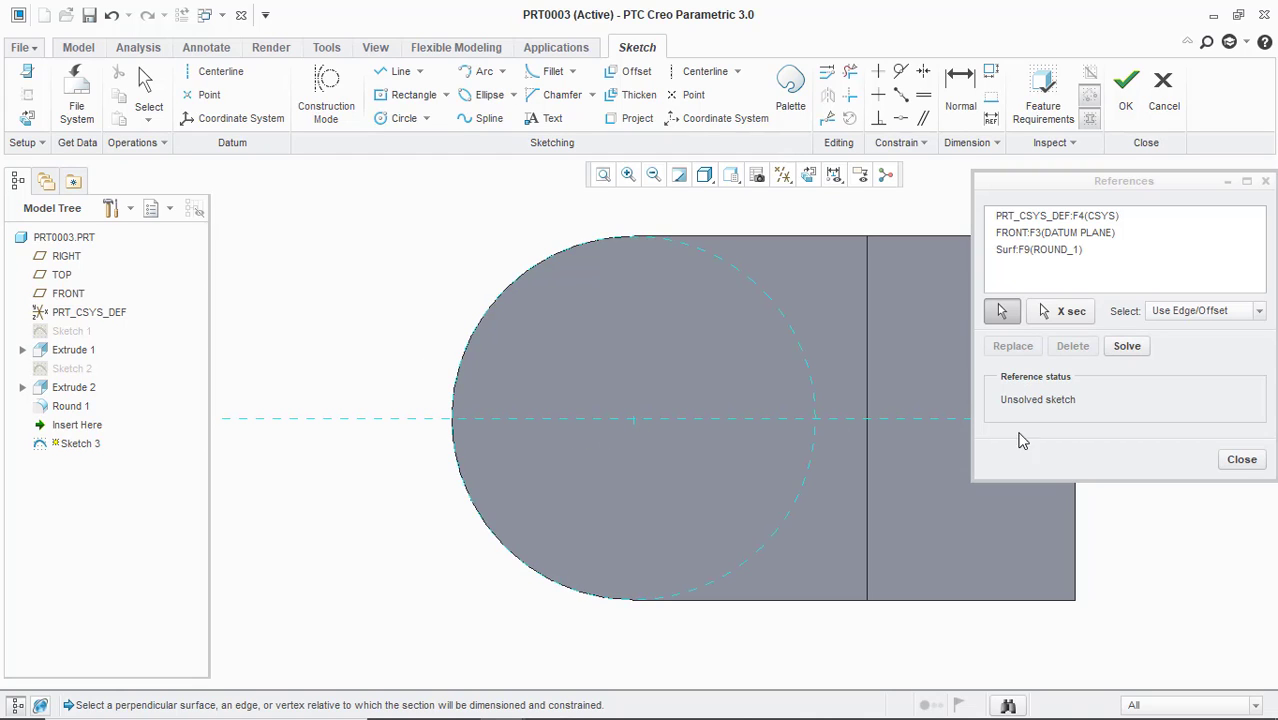
{"action": "left_click", "coordinate": [1242, 460]}
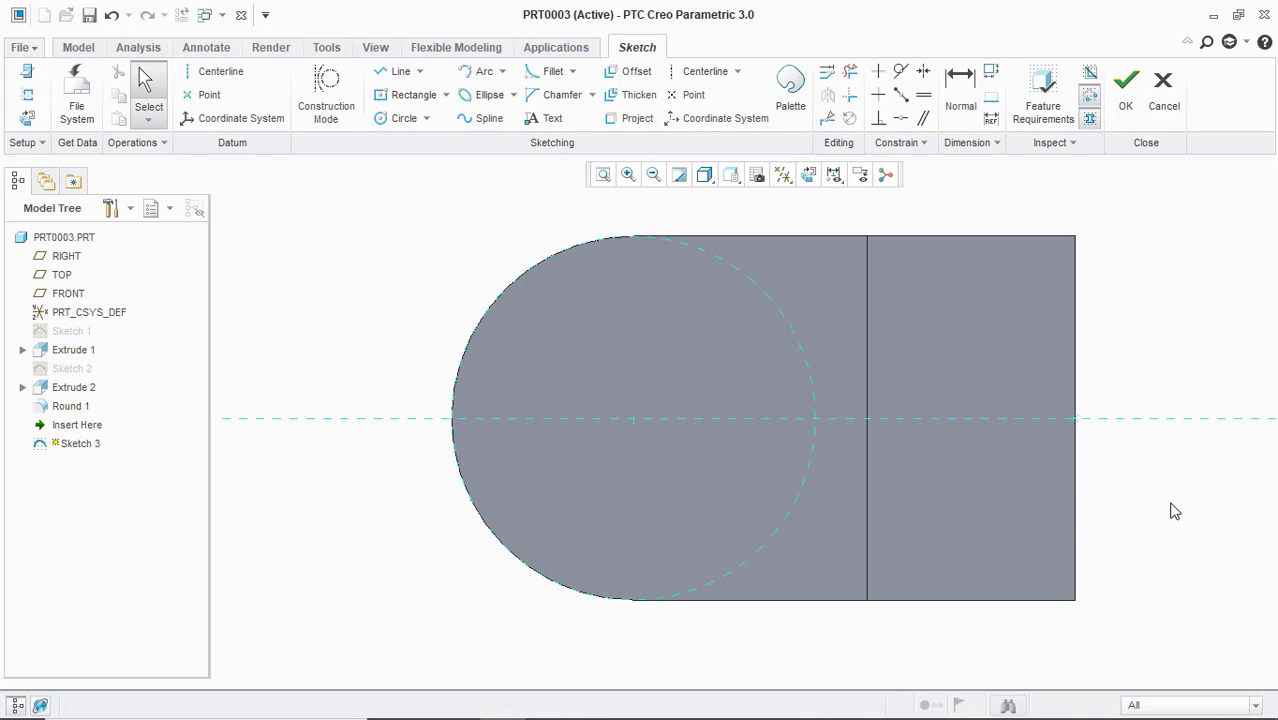
Sketch a circle about 1.2 in diameter, centred on the centre of the plate's rounded end
{"action": "left_click", "coordinate": [397, 117]}
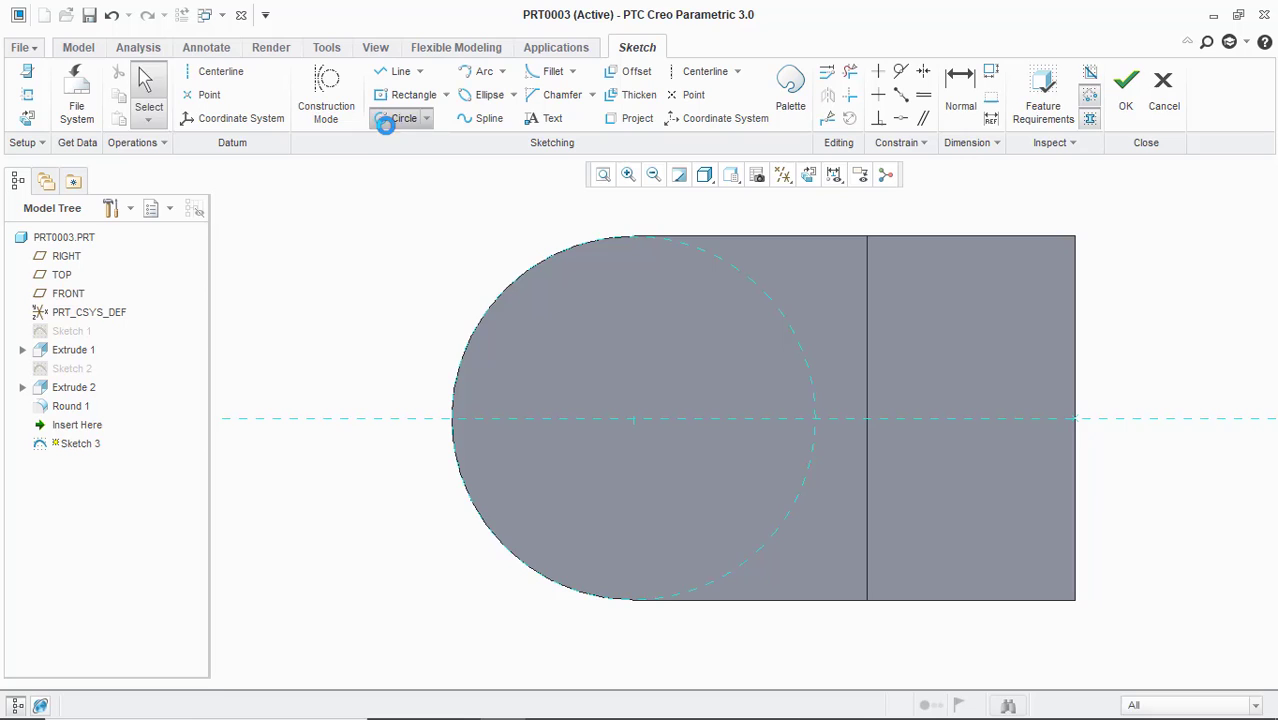
{"action": "left_click", "coordinate": [633, 418]}
{"action": "left_click", "coordinate": [634, 479]}
{"action": "middle_click", "coordinate": [630, 452]}
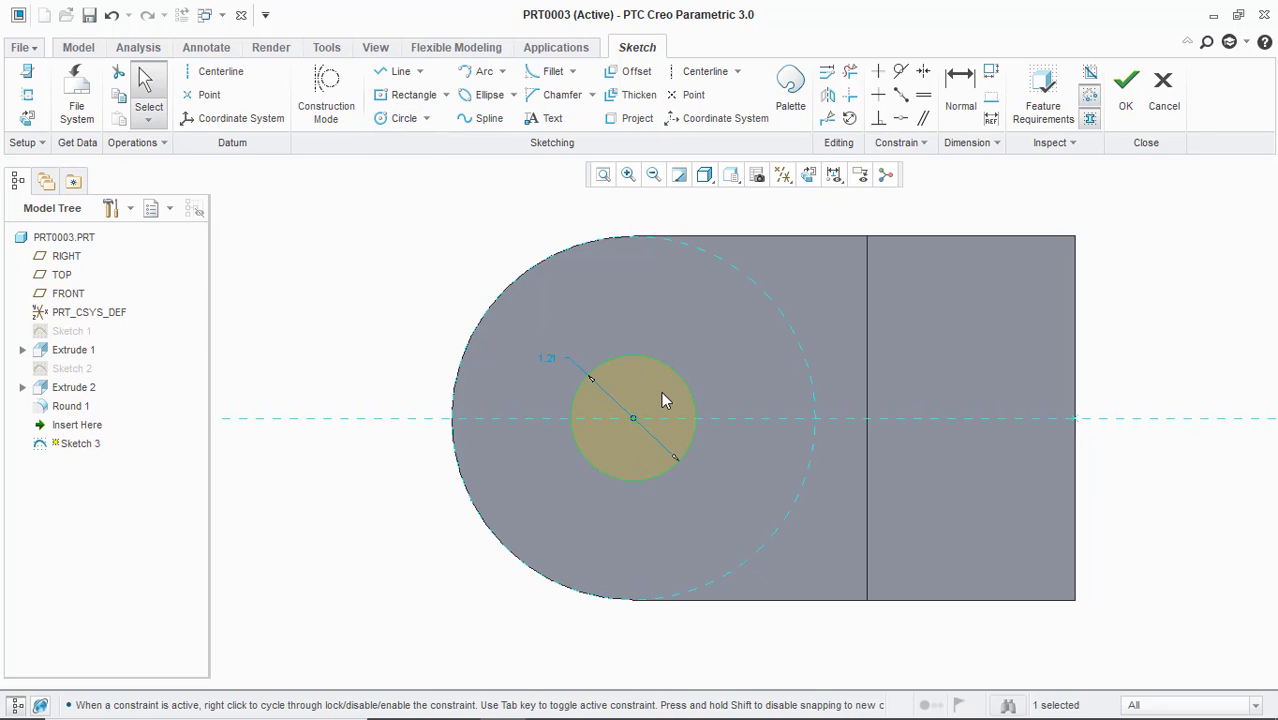
Display the model as Hidden Line and set the circle's diameter to 1, completing the sketch
{"action": "scroll", "coordinate": [636, 391], "scroll_direction": "down", "scroll_amount": 1}
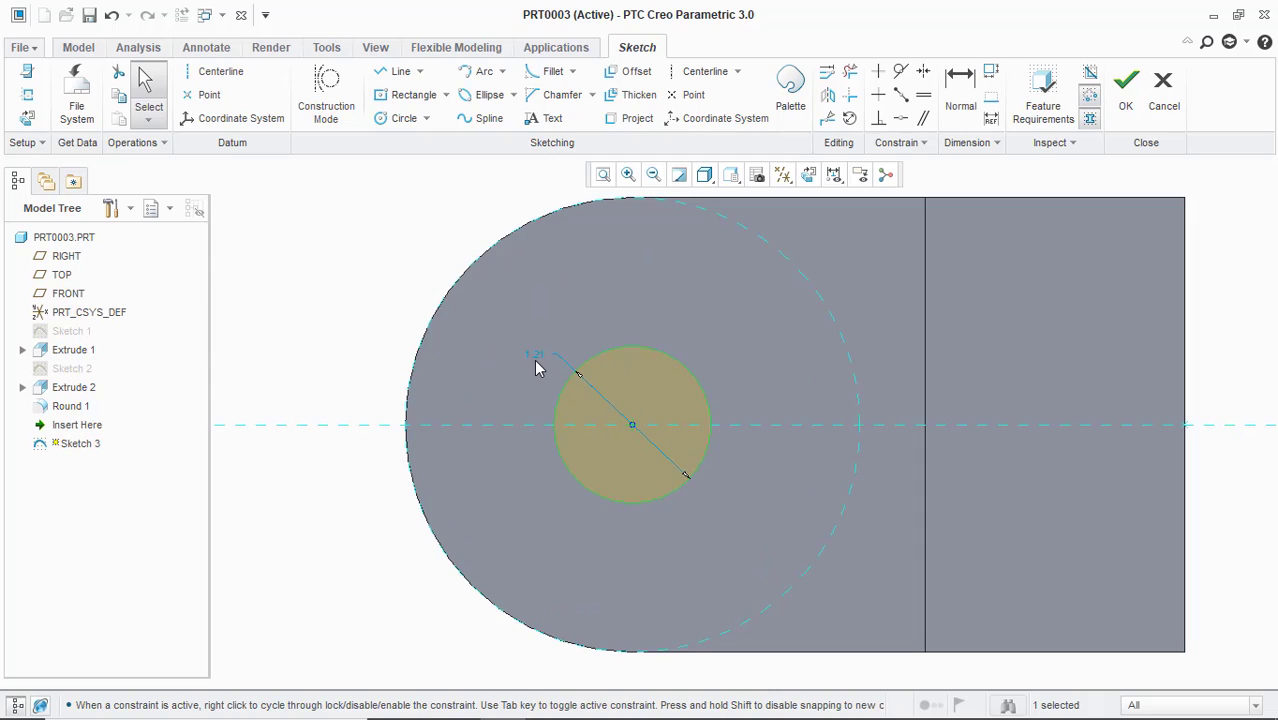
{"action": "left_click", "coordinate": [704, 175]}
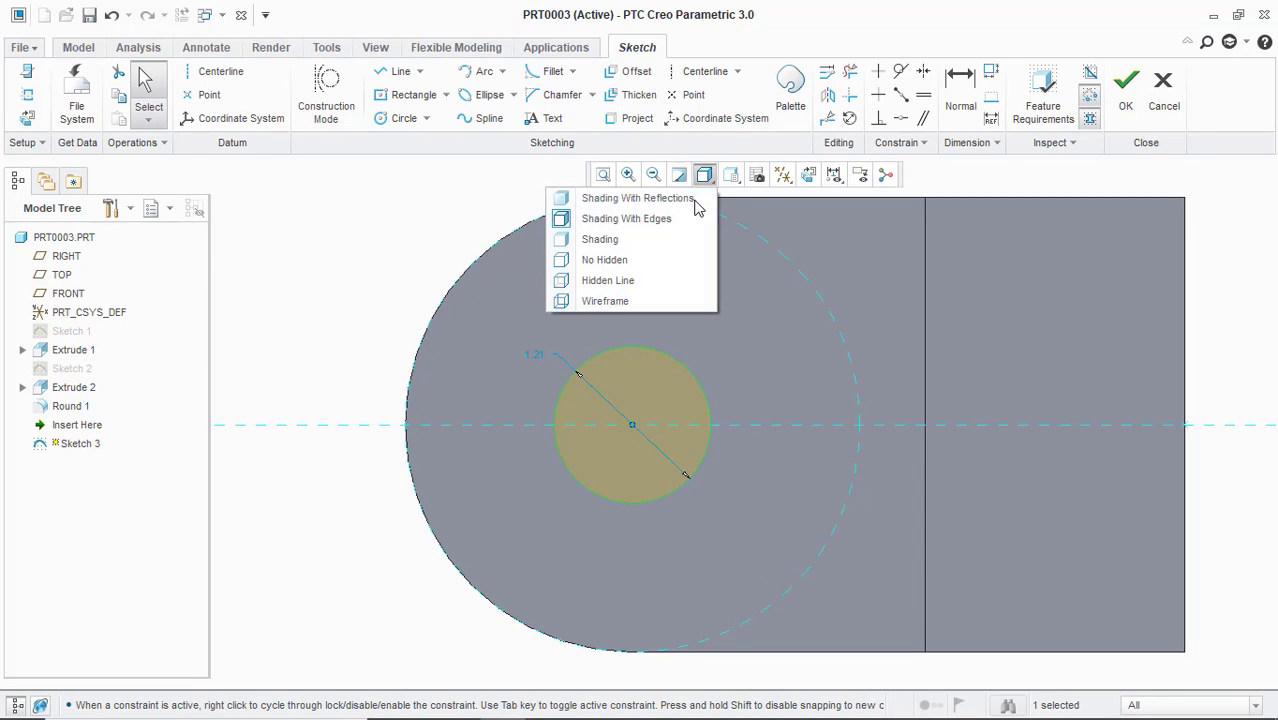
{"action": "left_click", "coordinate": [663, 281]}
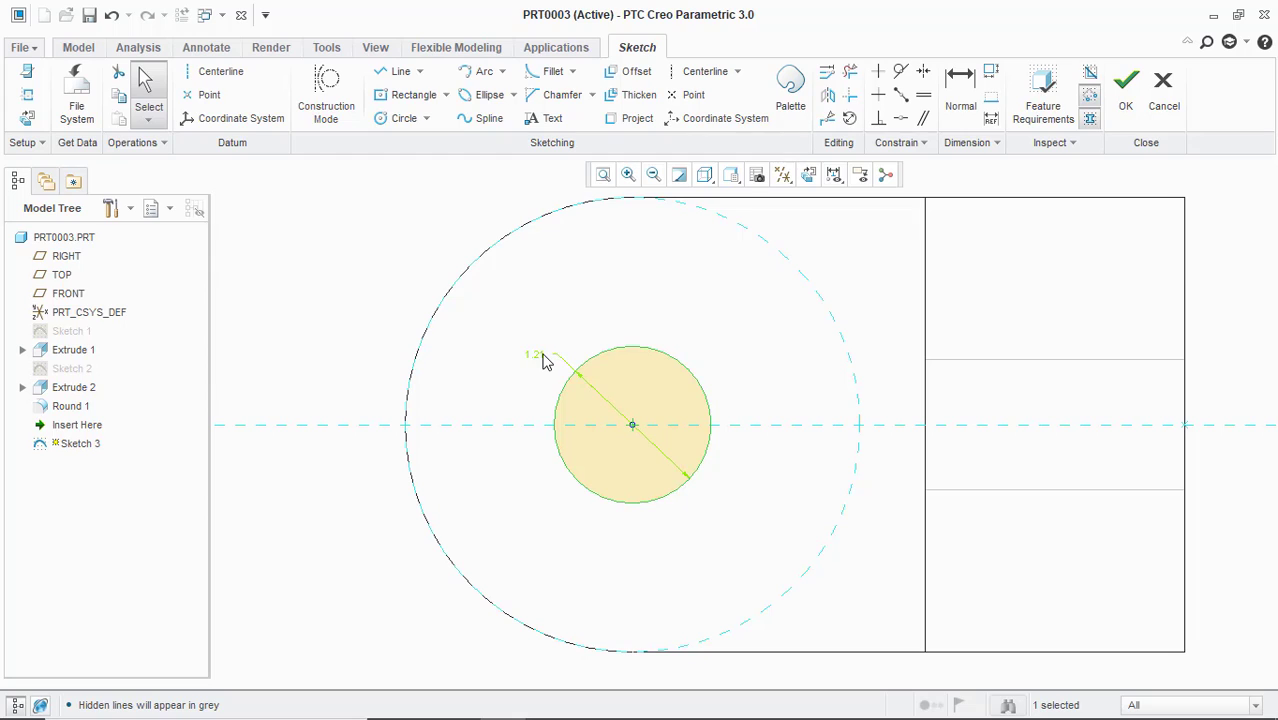
{"action": "double_click", "coordinate": [543, 362]}
{"action": "type", "text": "1"}
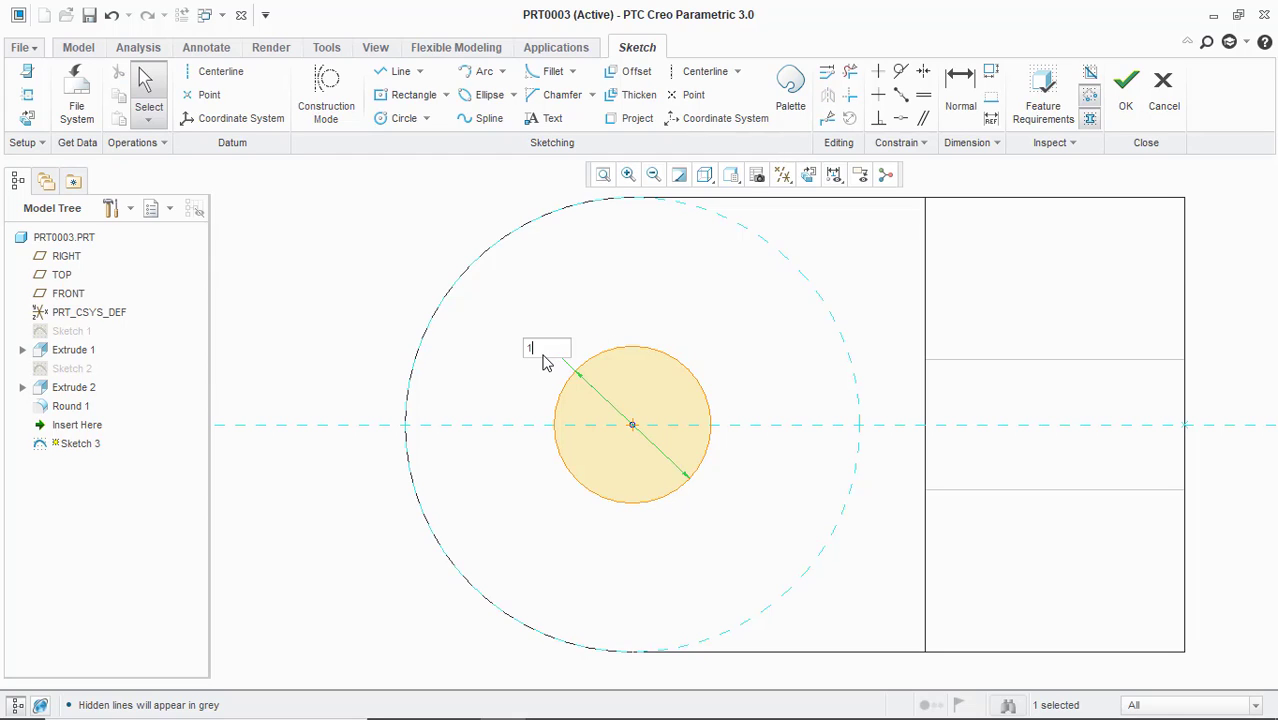
{"action": "key", "text": "Return"}
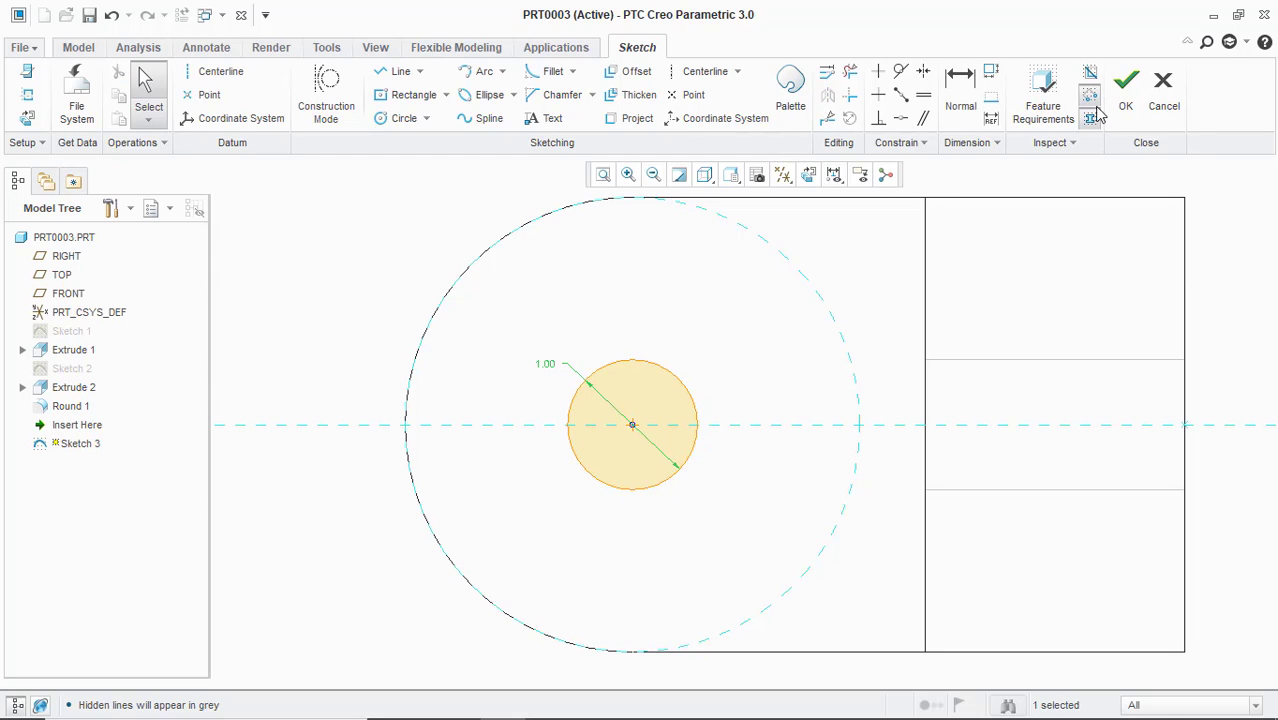
{"action": "left_click", "coordinate": [1128, 88]}
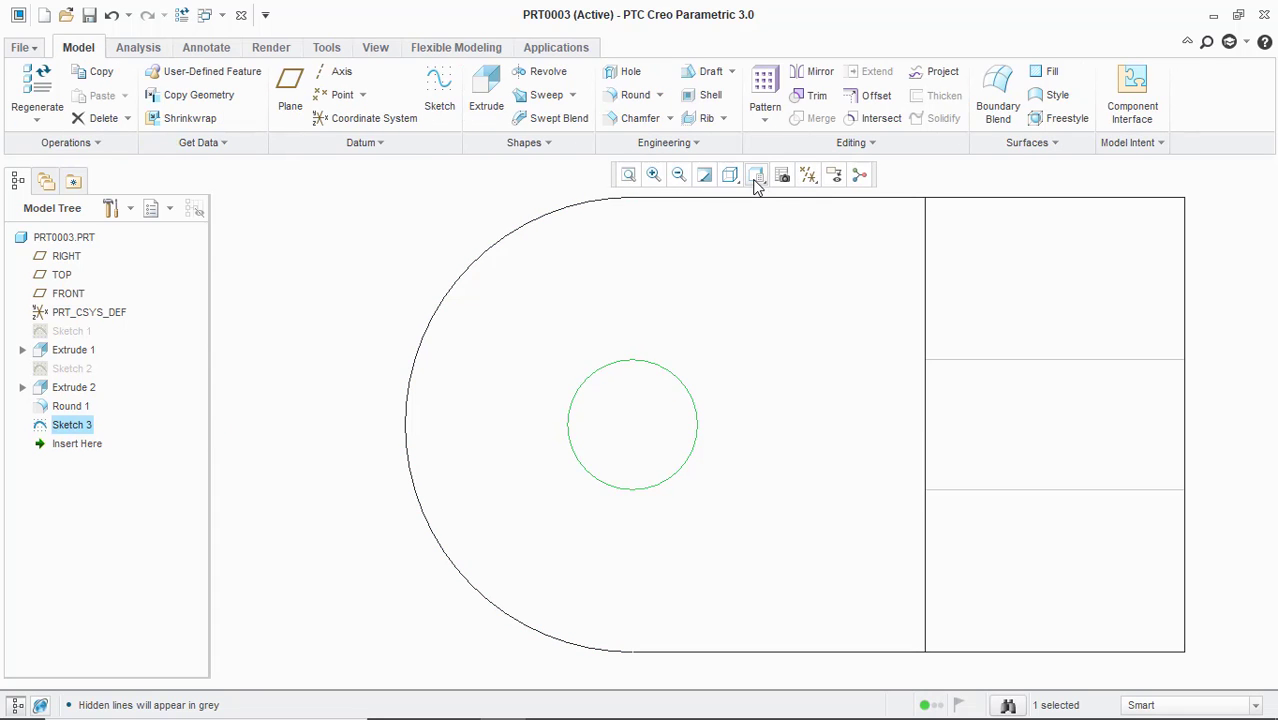
Return the model to the default orientation and set its display to Shading With Edges
{"action": "left_click", "coordinate": [756, 177]}
{"action": "left_click", "coordinate": [699, 215]}
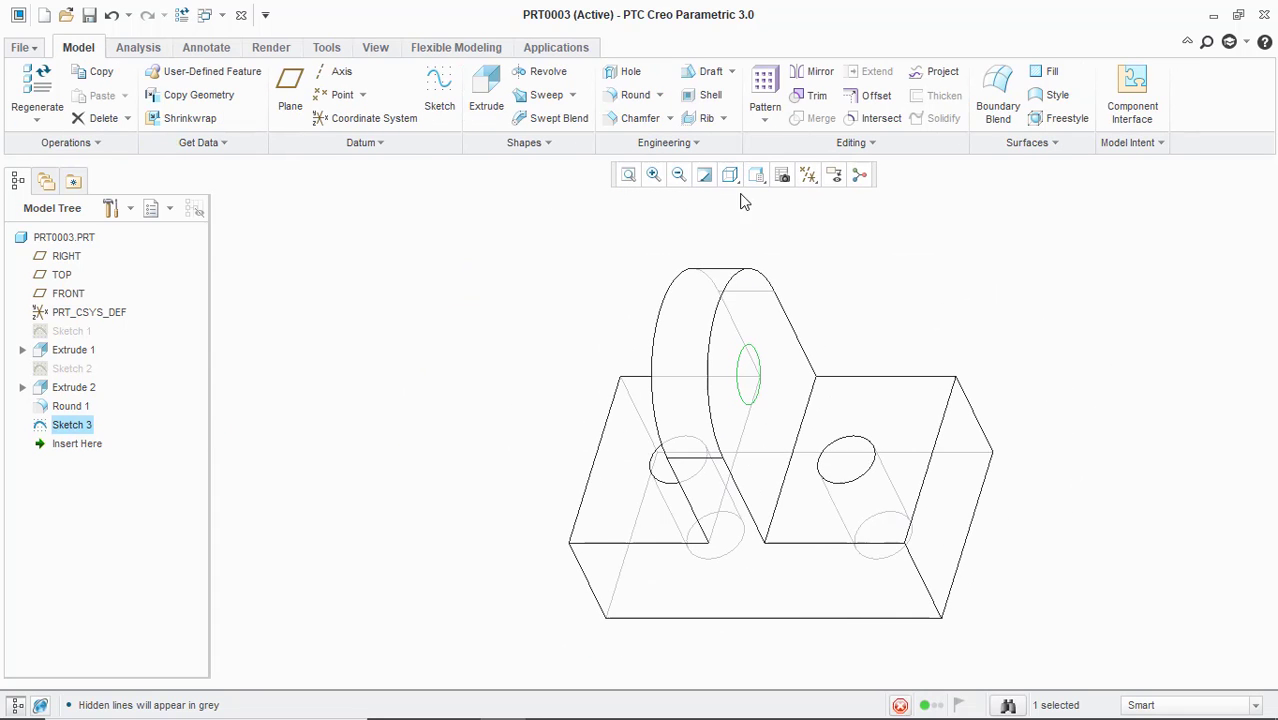
{"action": "left_click", "coordinate": [730, 177]}
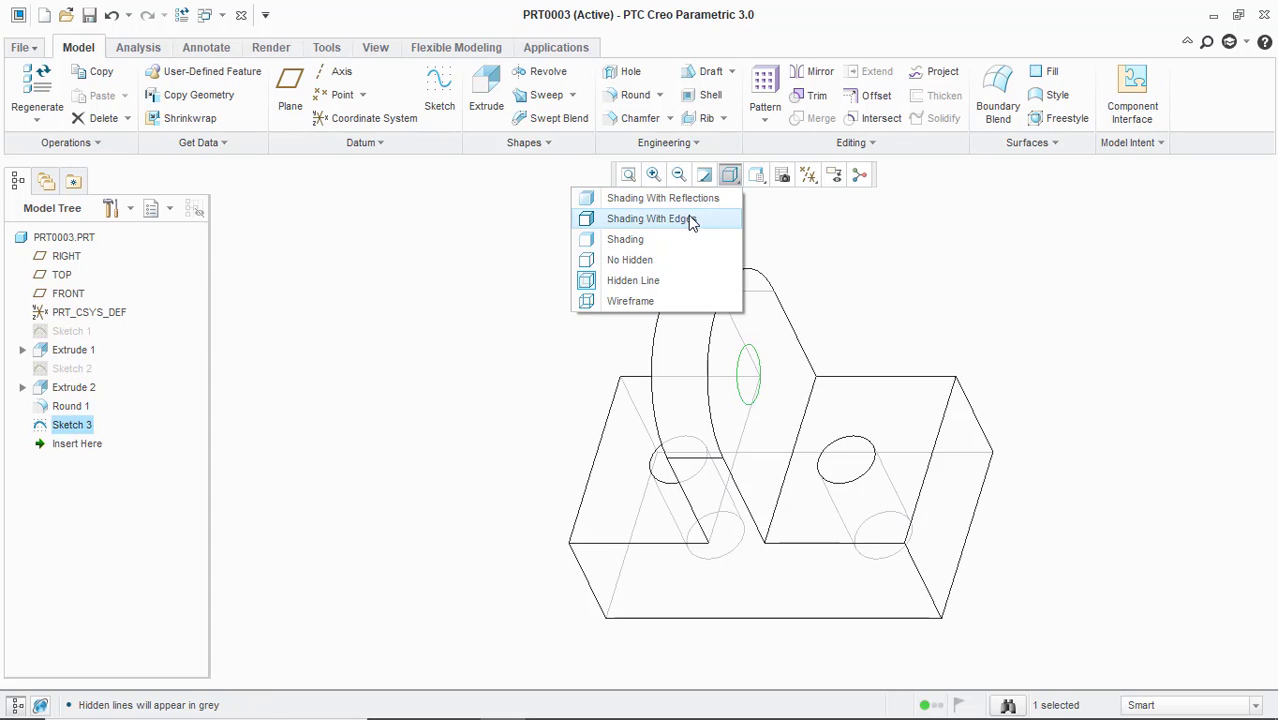
{"action": "left_click", "coordinate": [688, 215]}
{"action": "scroll", "coordinate": [862, 312], "scroll_direction": "up", "scroll_amount": 2}
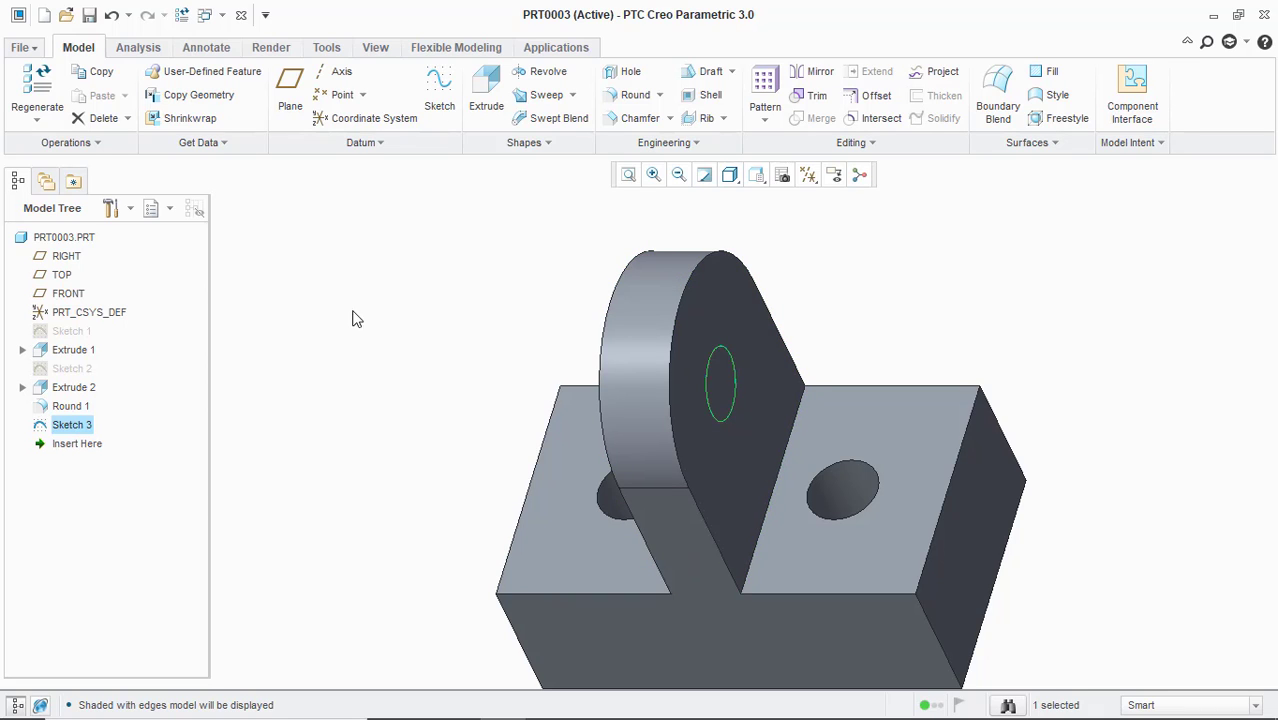
Extrude the circle sketch into the upright plate as a Remove Material cut with a depth of 2.29
{"action": "left_click", "coordinate": [494, 97]}
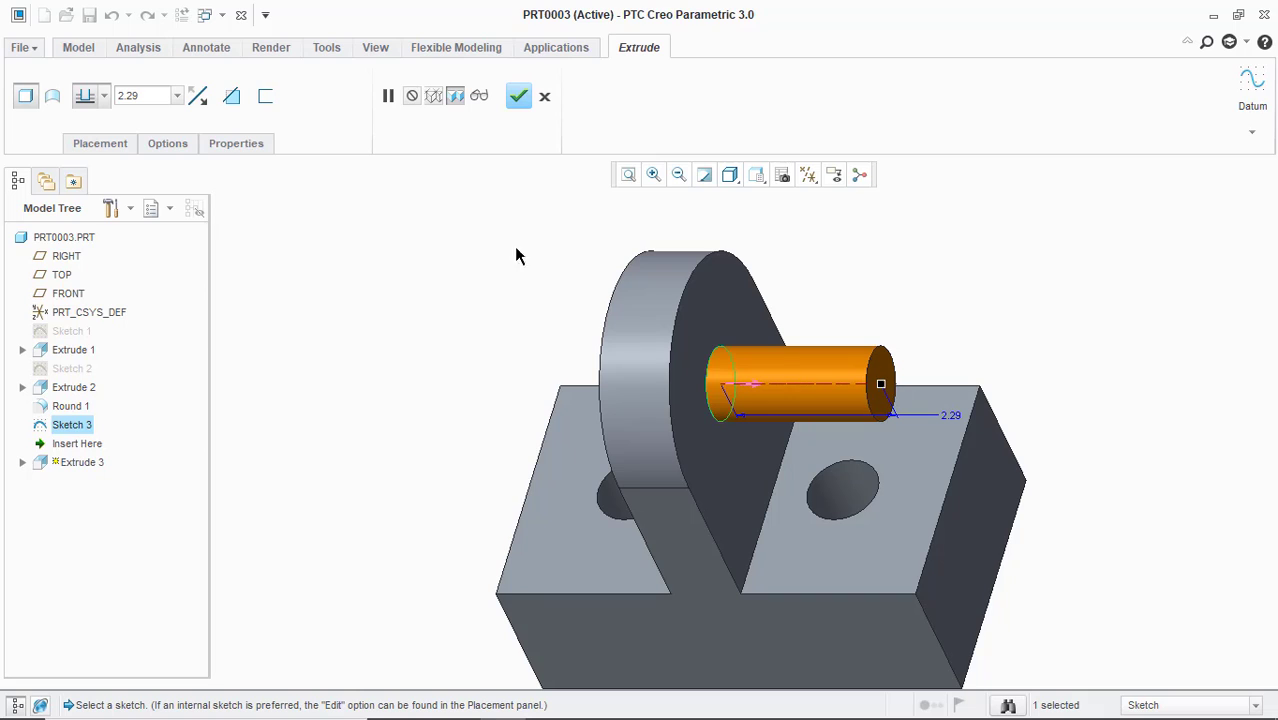
{"action": "left_click", "coordinate": [199, 97]}
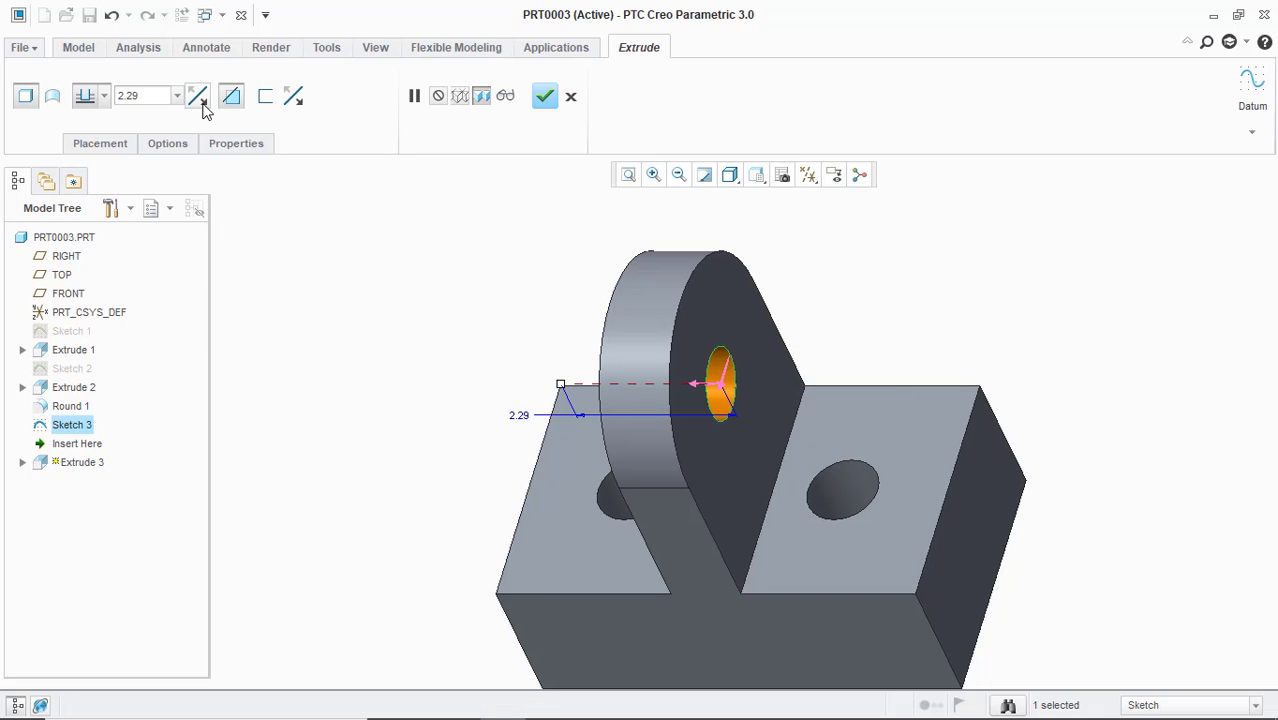
{"action": "left_click", "coordinate": [231, 99]}
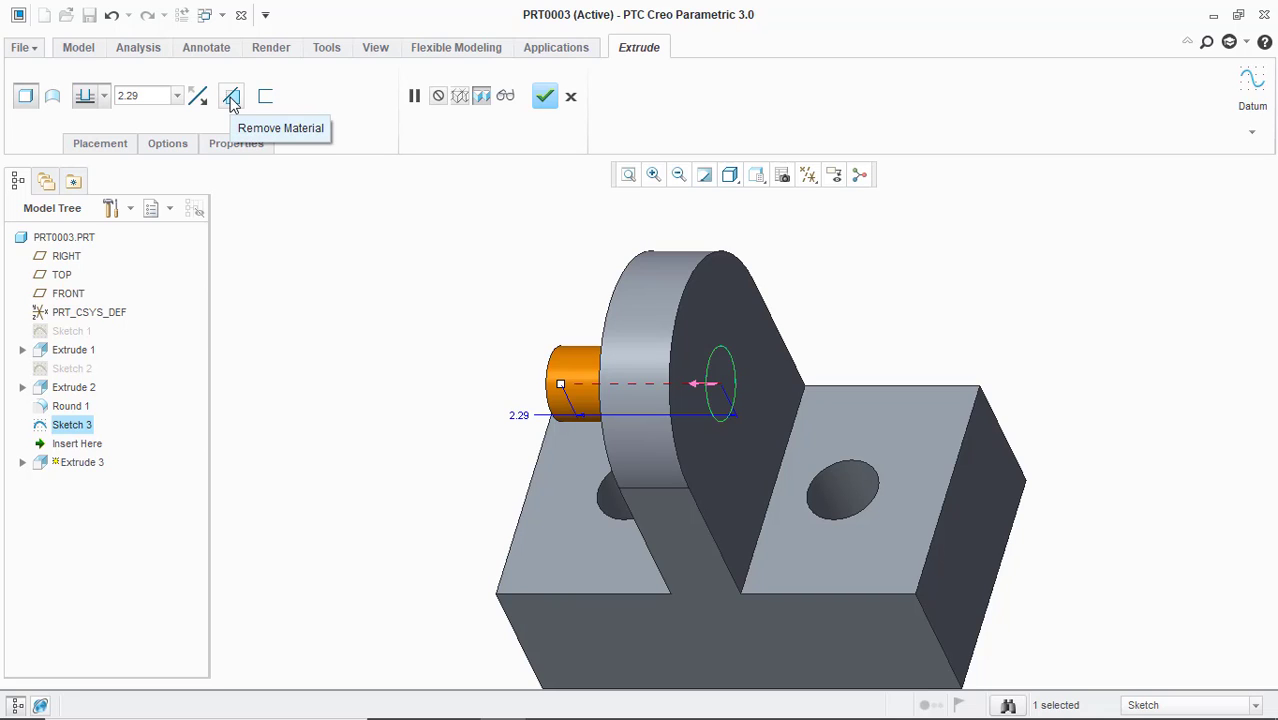
{"action": "left_click", "coordinate": [232, 101]}
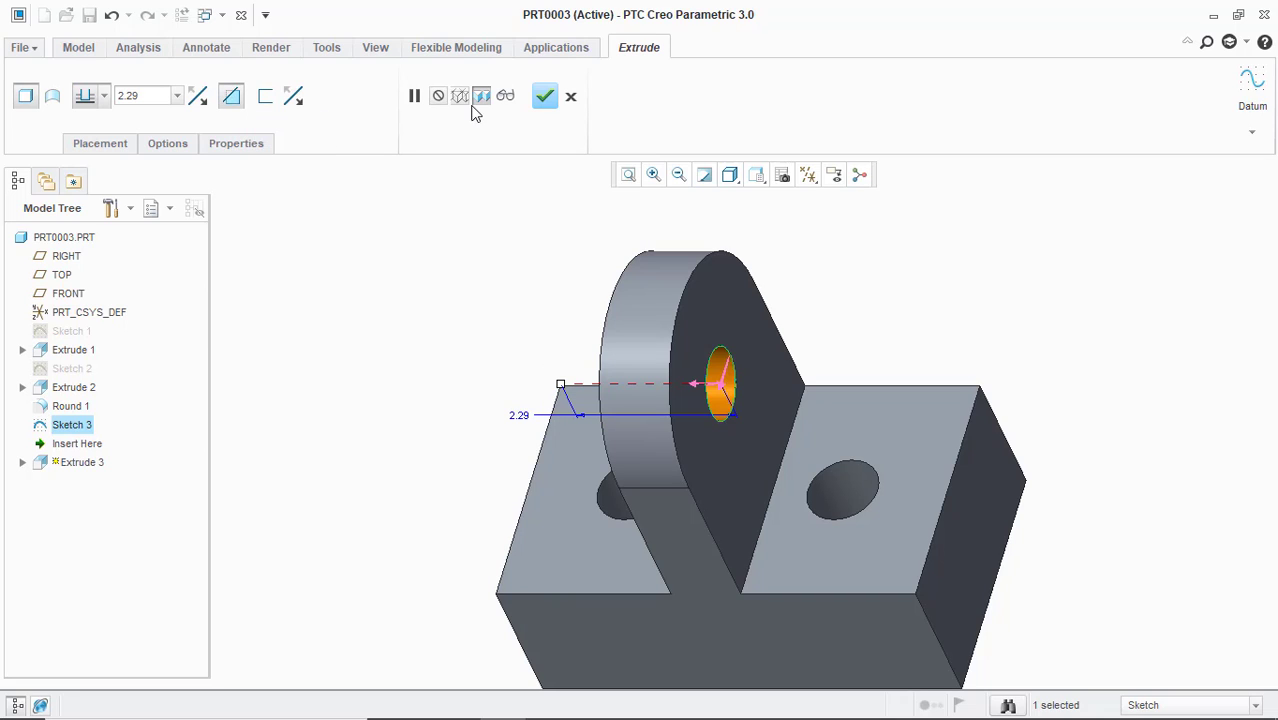
{"action": "left_click", "coordinate": [545, 97]}
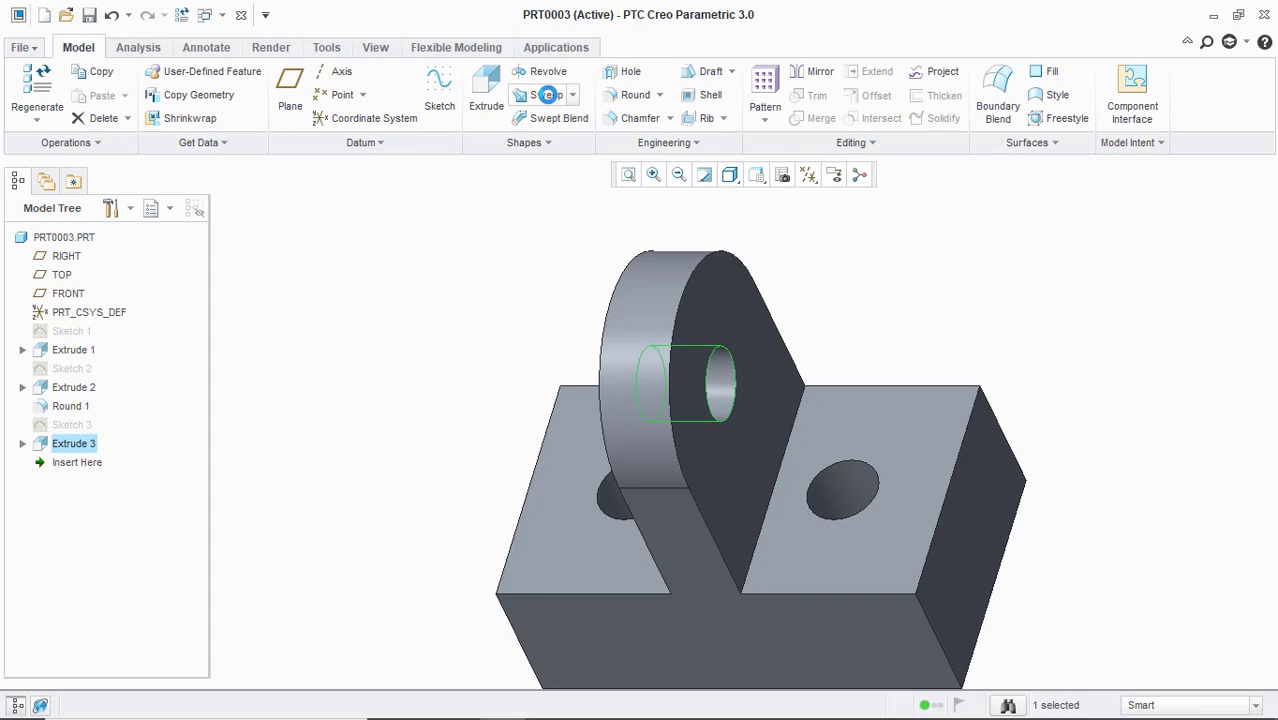
Inspect the whole part and check it against the reference drawing Ex 4.png in Photos
{"action": "scroll", "coordinate": [904, 354], "scroll_direction": "down", "scroll_amount": 4}
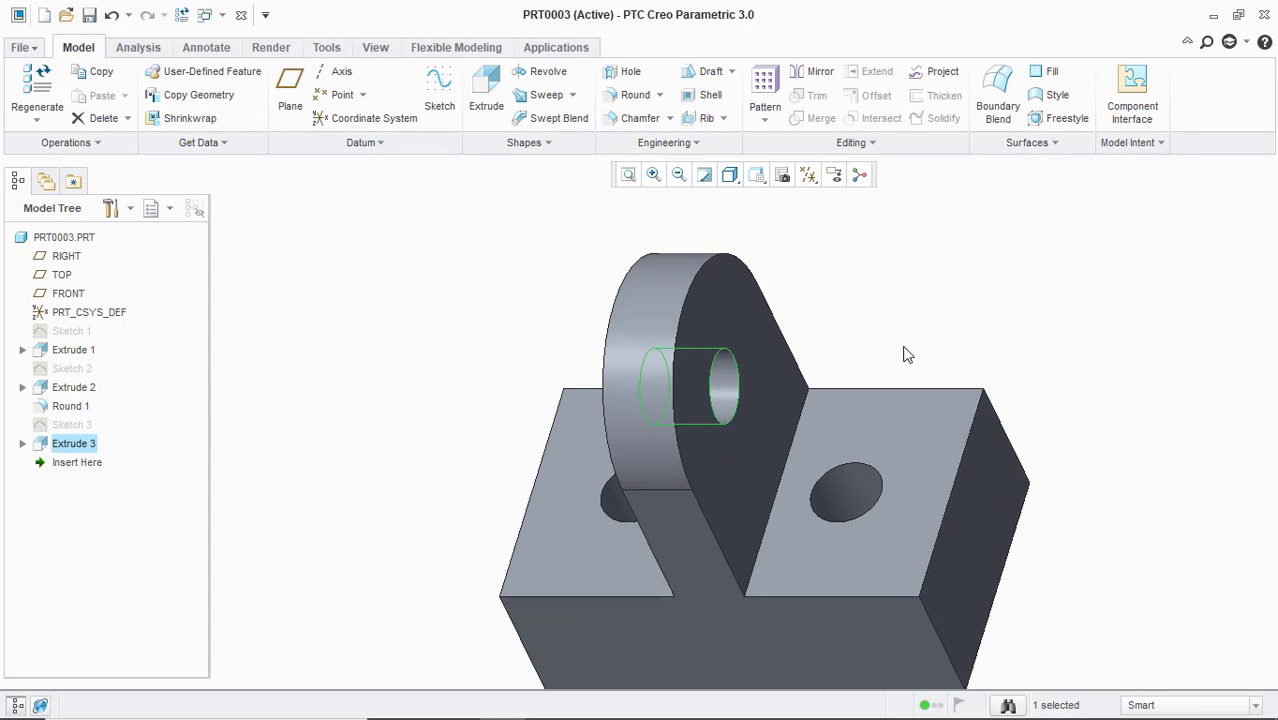
{"action": "scroll", "coordinate": [1016, 428], "scroll_direction": "up", "scroll_amount": 2}
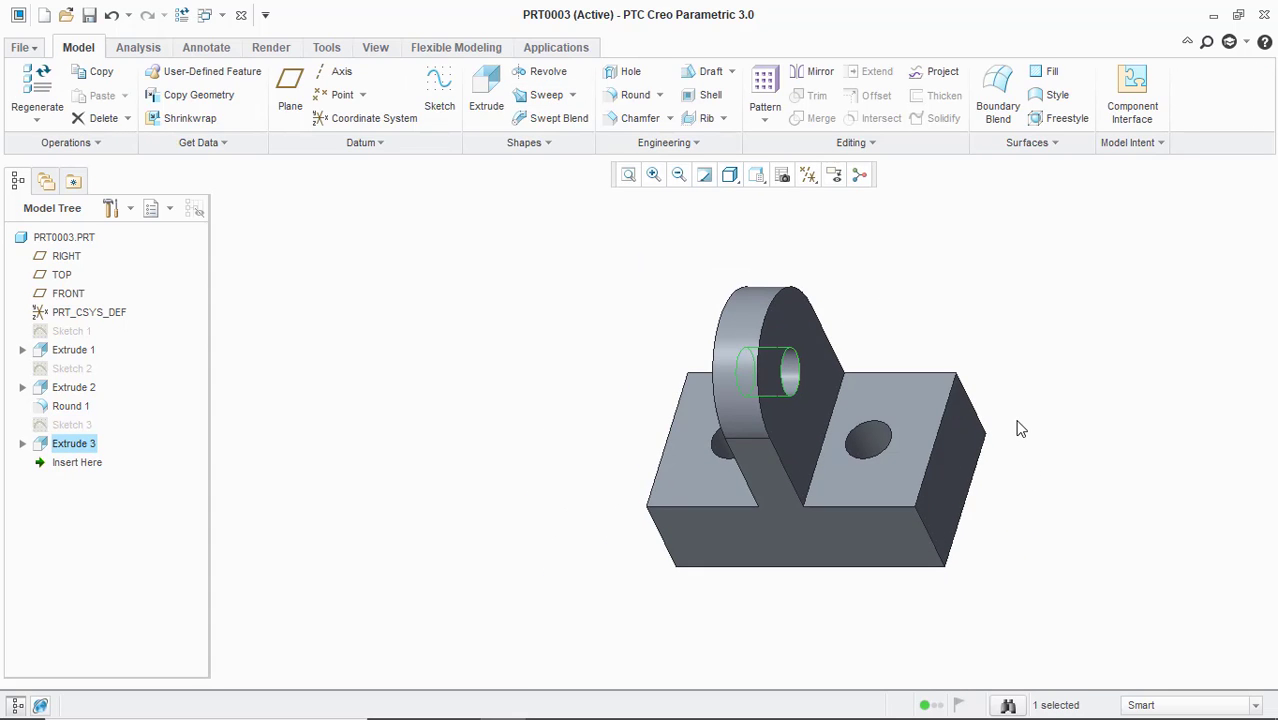
{"action": "scroll", "coordinate": [1013, 437], "scroll_direction": "down", "scroll_amount": 3}
{"action": "scroll", "coordinate": [1013, 437], "scroll_direction": "up", "scroll_amount": 4}
{"action": "mouse_move", "coordinate": [492, 710]}
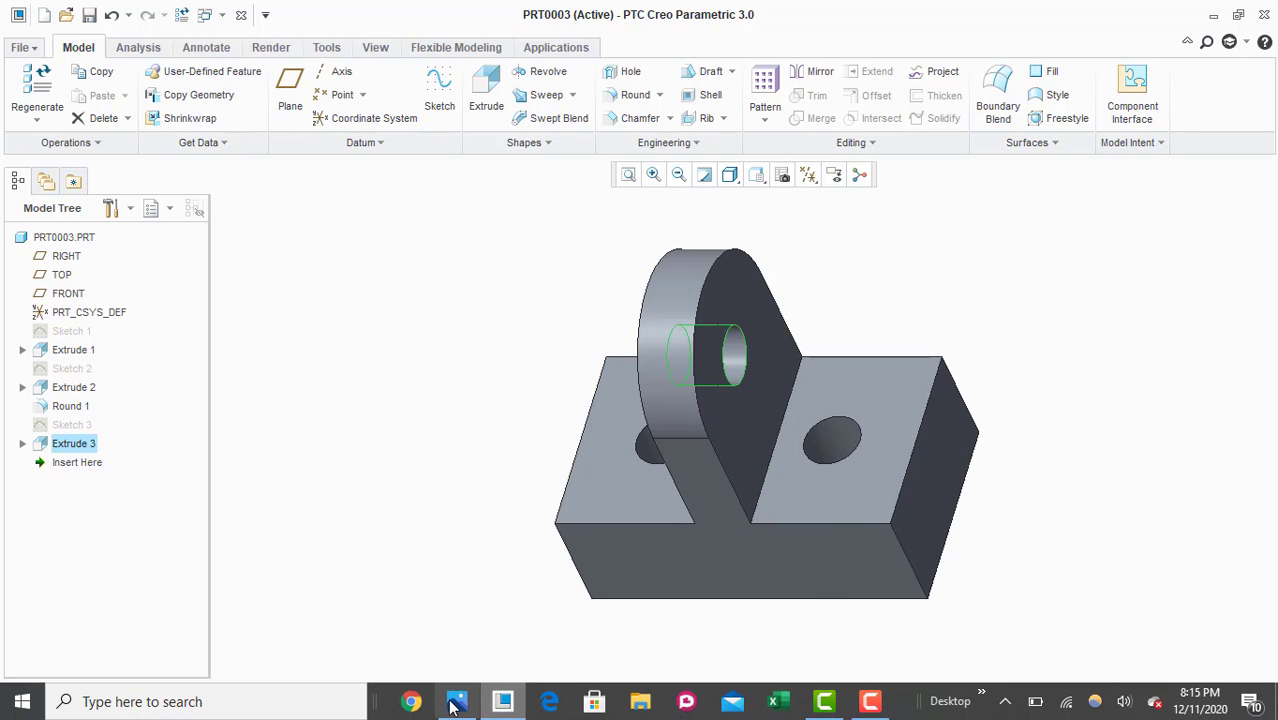
{"action": "left_click", "coordinate": [456, 701]}
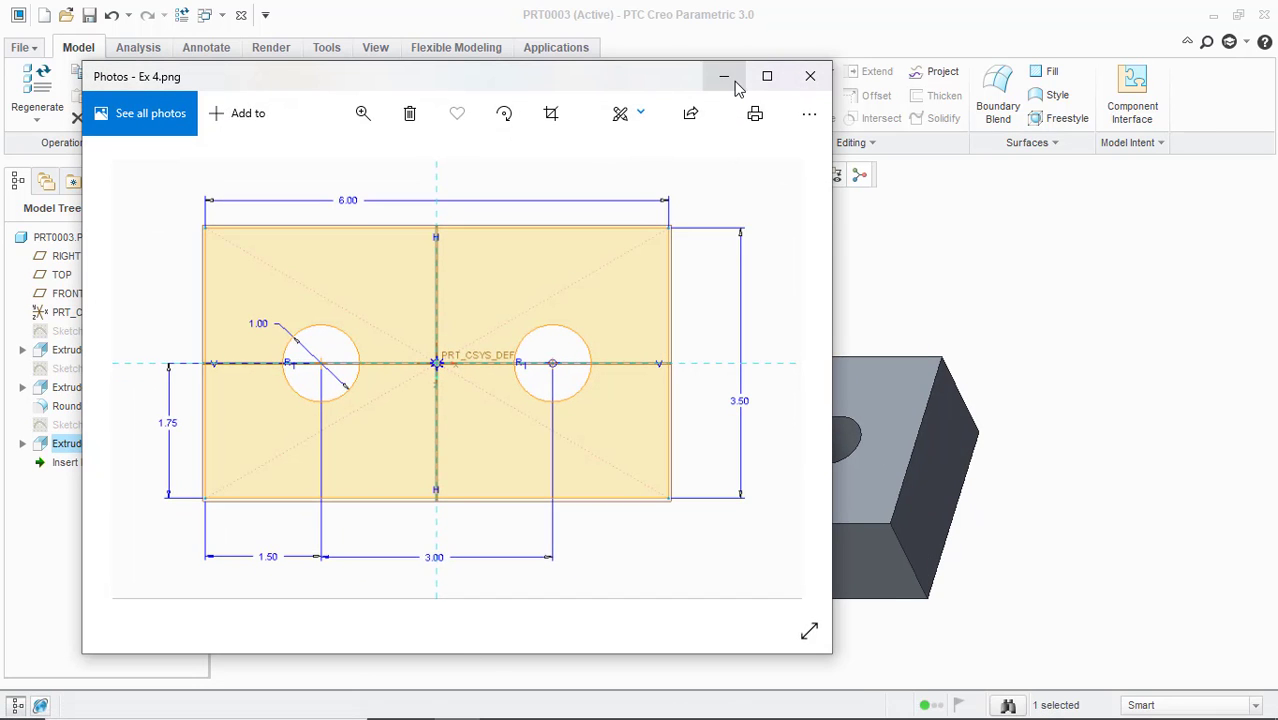
{"action": "left_click", "coordinate": [726, 78]}
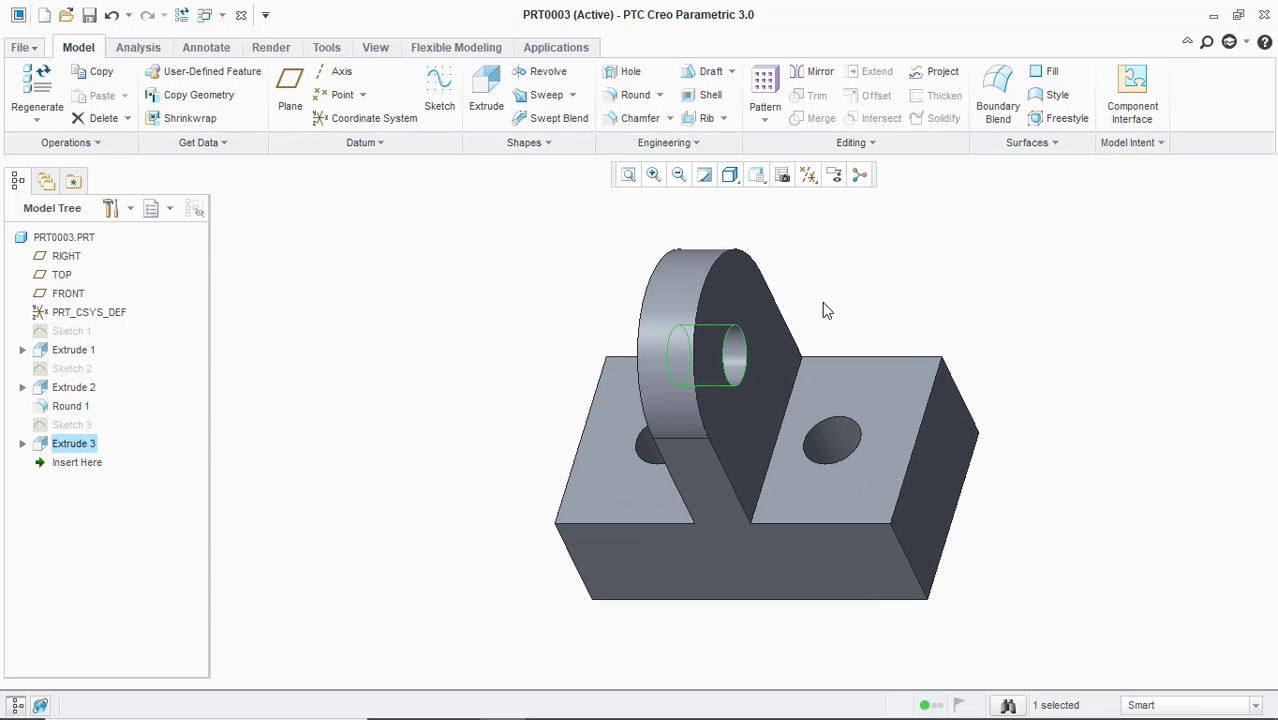
Render the finished part in the full model window
{"action": "left_click", "coordinate": [272, 48]}
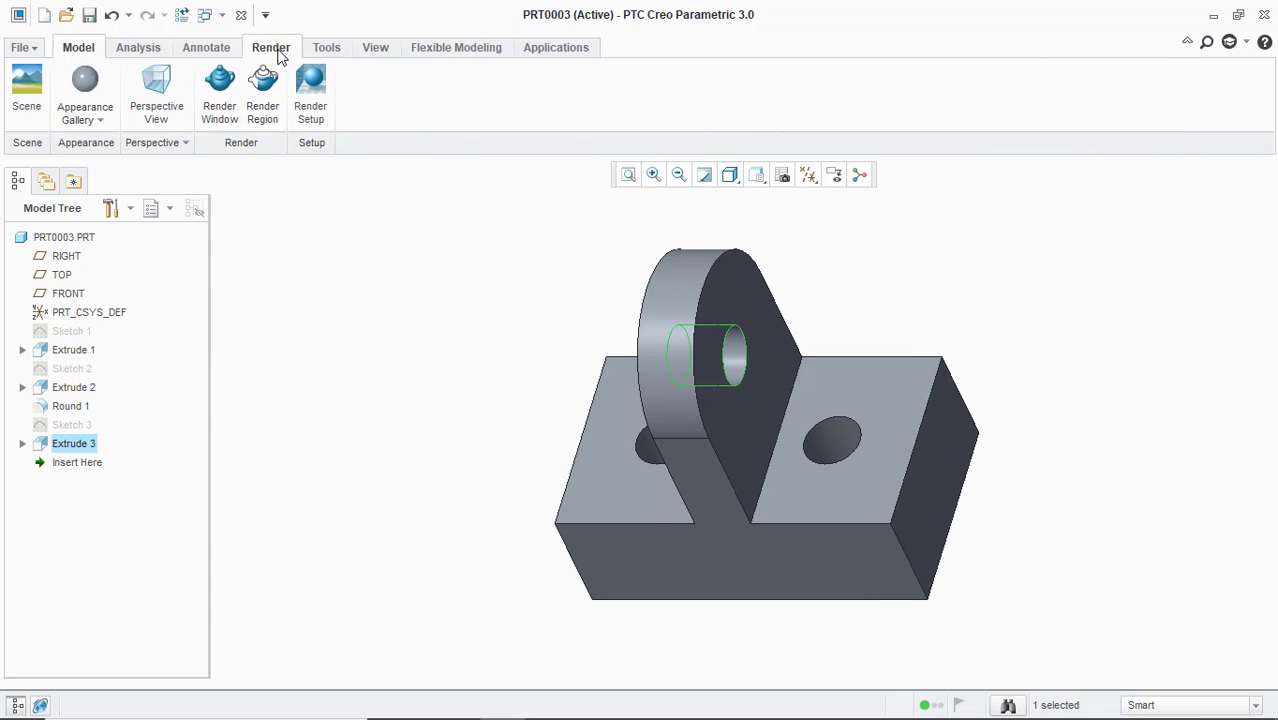
{"action": "left_click", "coordinate": [225, 92]}
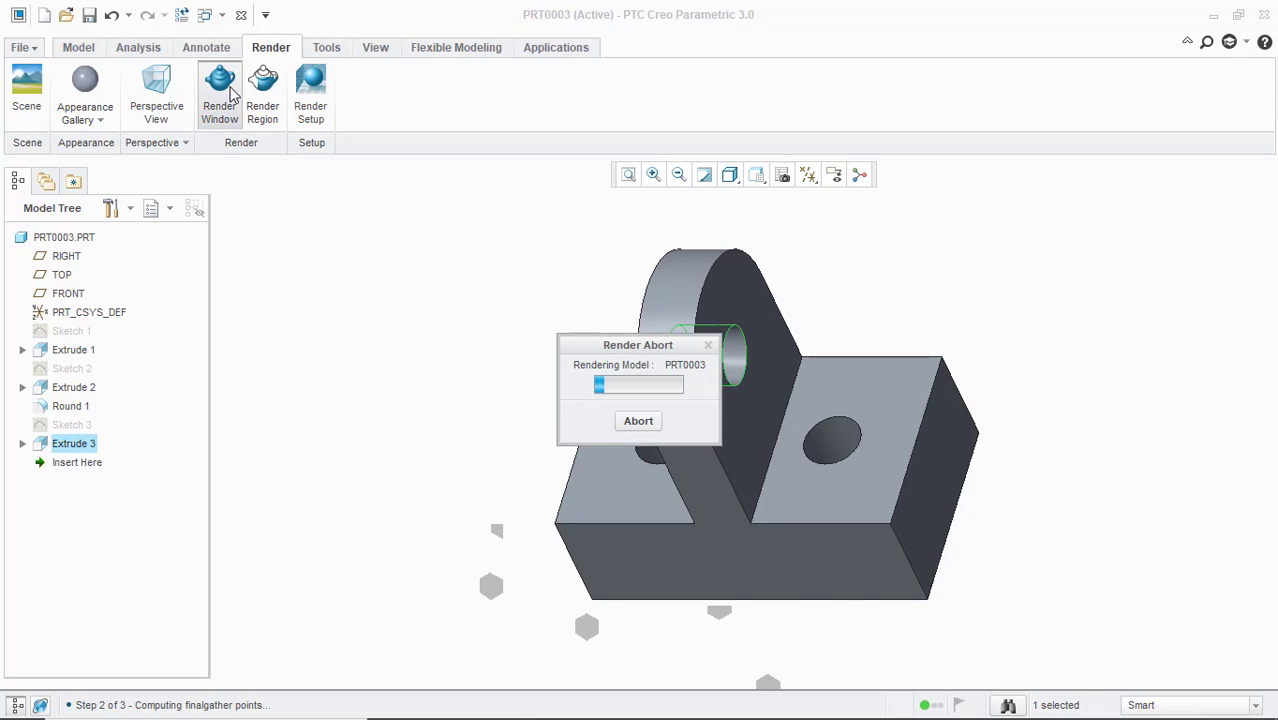